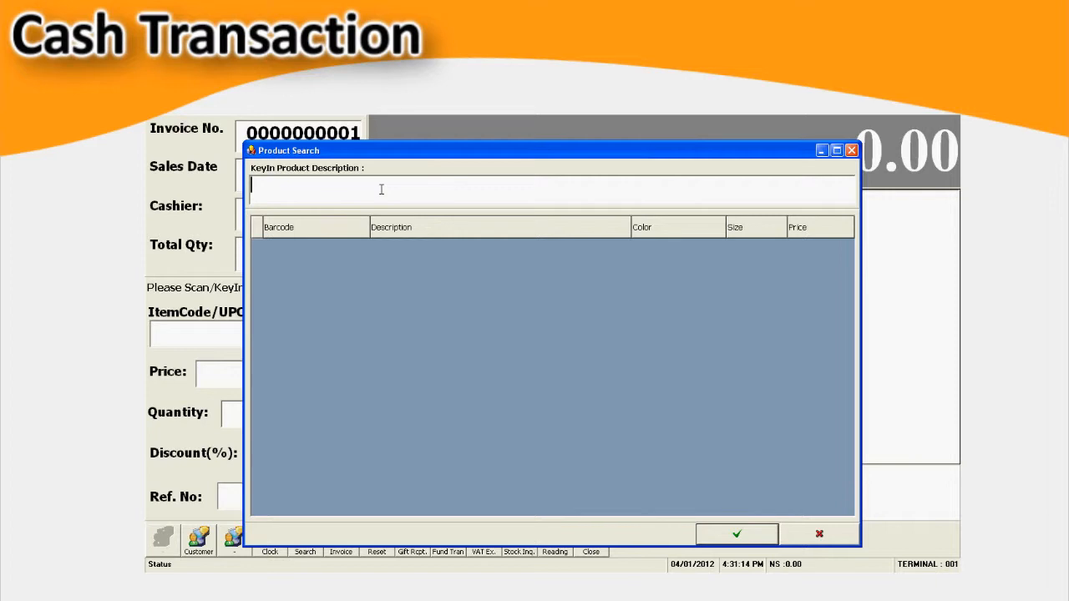
- Add SOLE HAVAIANAS TOP-BLACK-290 and TOP-BLACK-356 to the sale through product search, setting the quantity of TOP-BLACK-356 to 2
type("s")
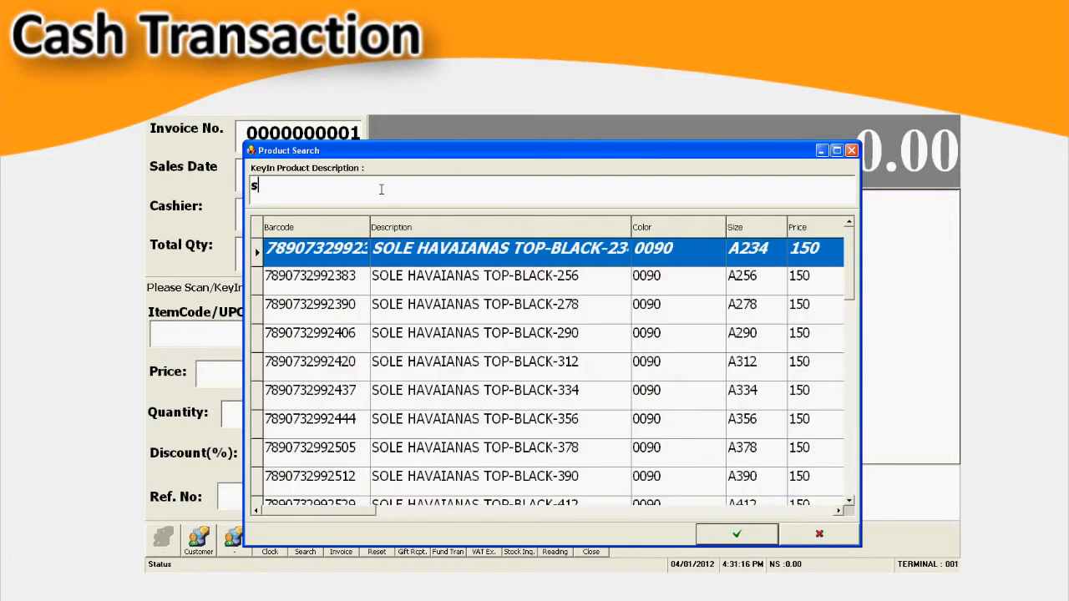
double_click(422, 418)
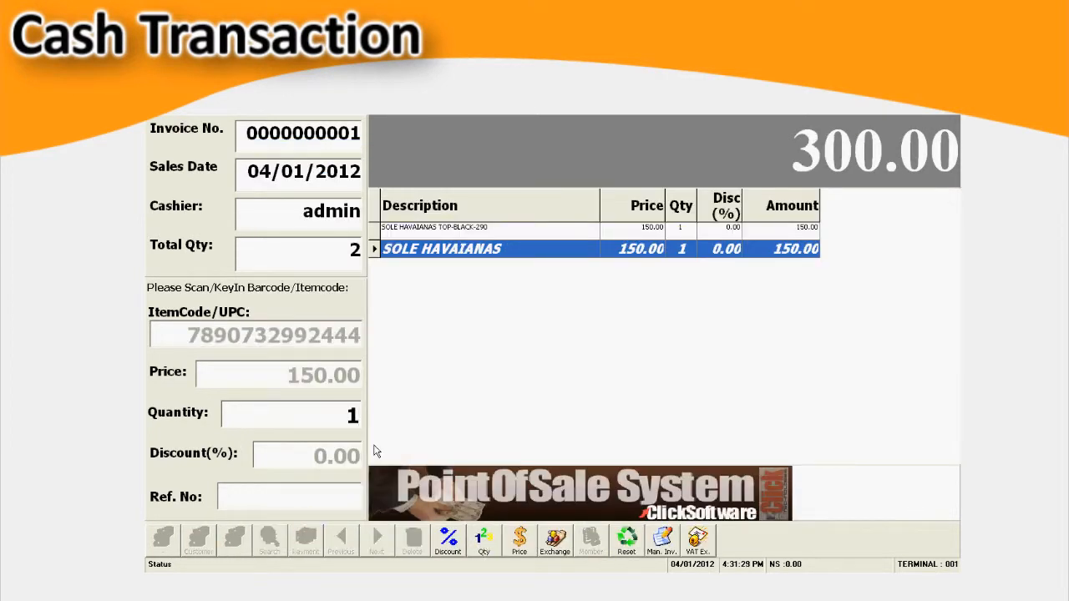
type("2")
key("Return")
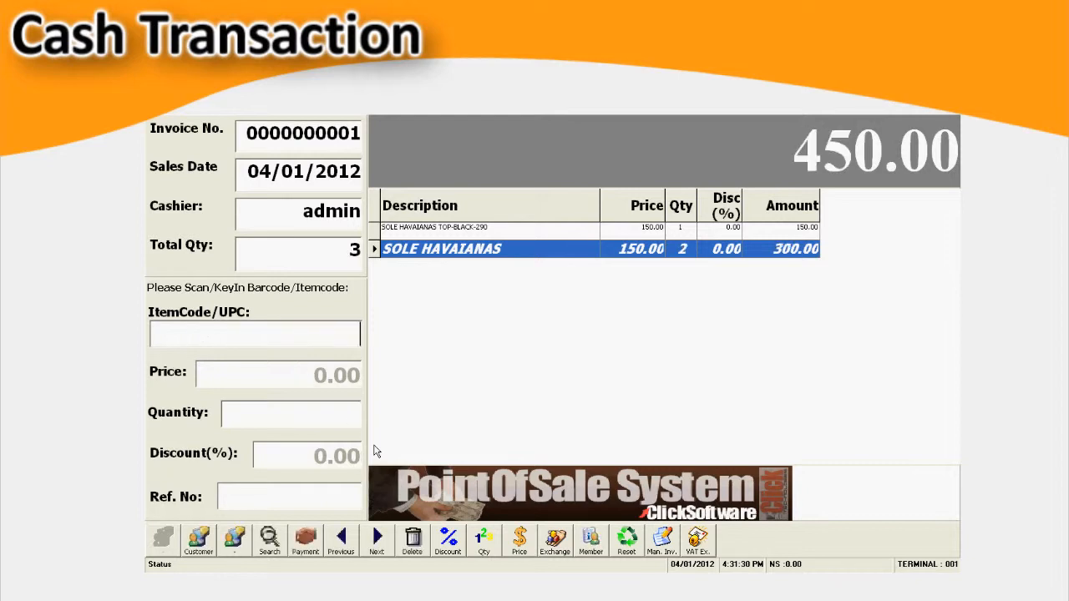
- Pay for the sale in cash with 500 tendered and complete the invoice
left_click(306, 541)
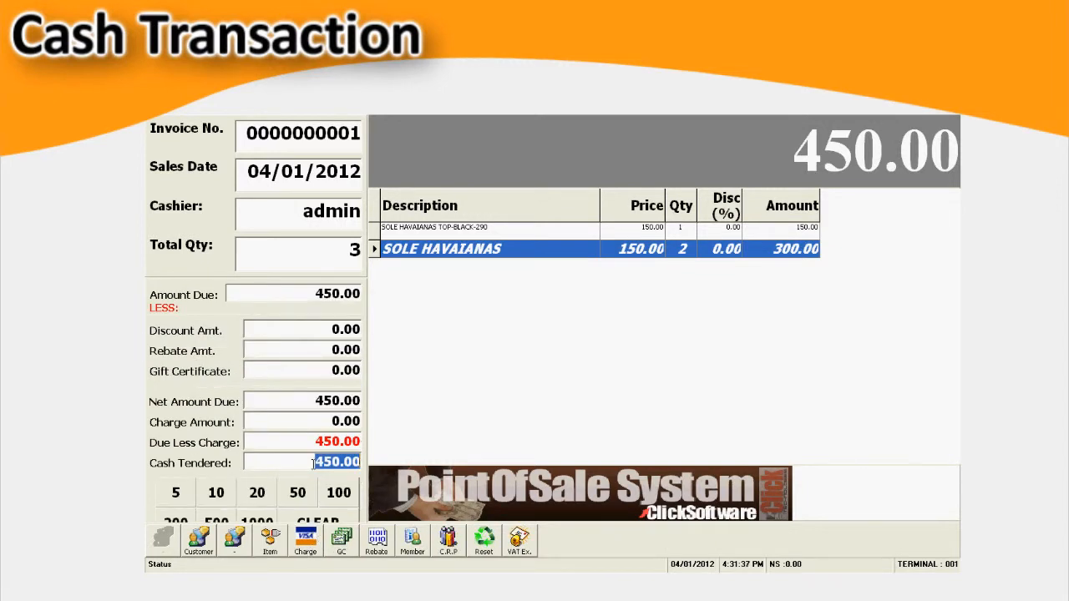
type("500")
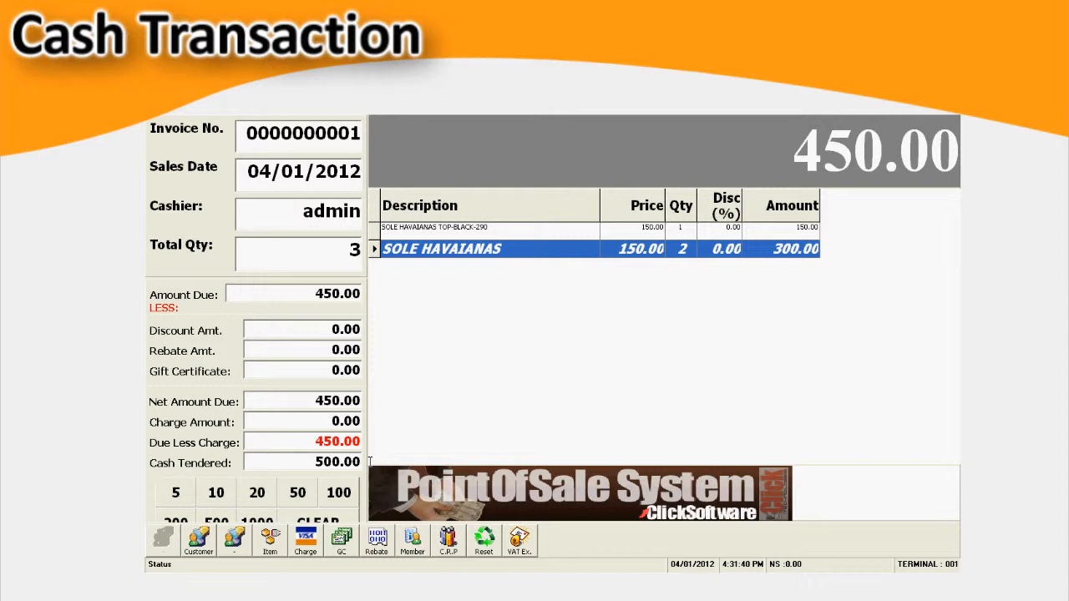
key("Return")
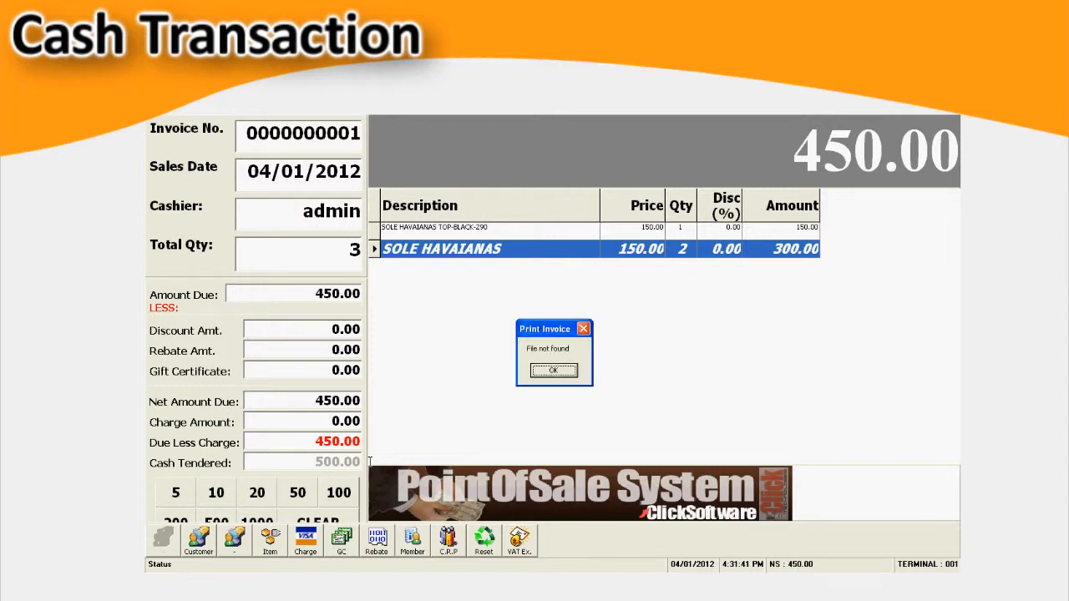
key("Return")
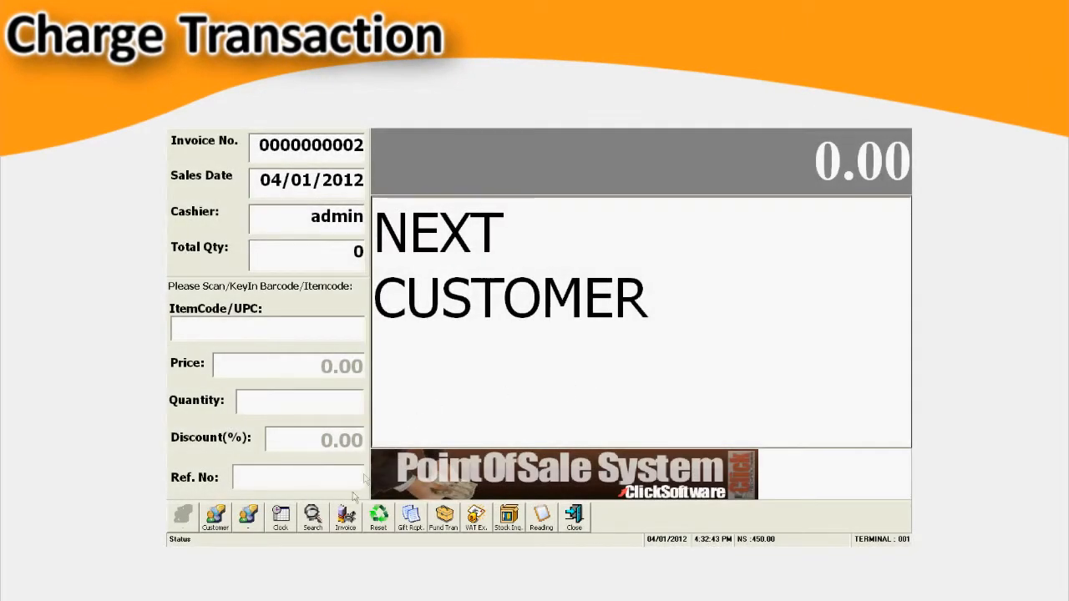
- Search the products for "so" and add SOLE HAVAIANAS TOP-BLACK-390 and TOP-BLACK-290 to the new sale
left_click(312, 515)
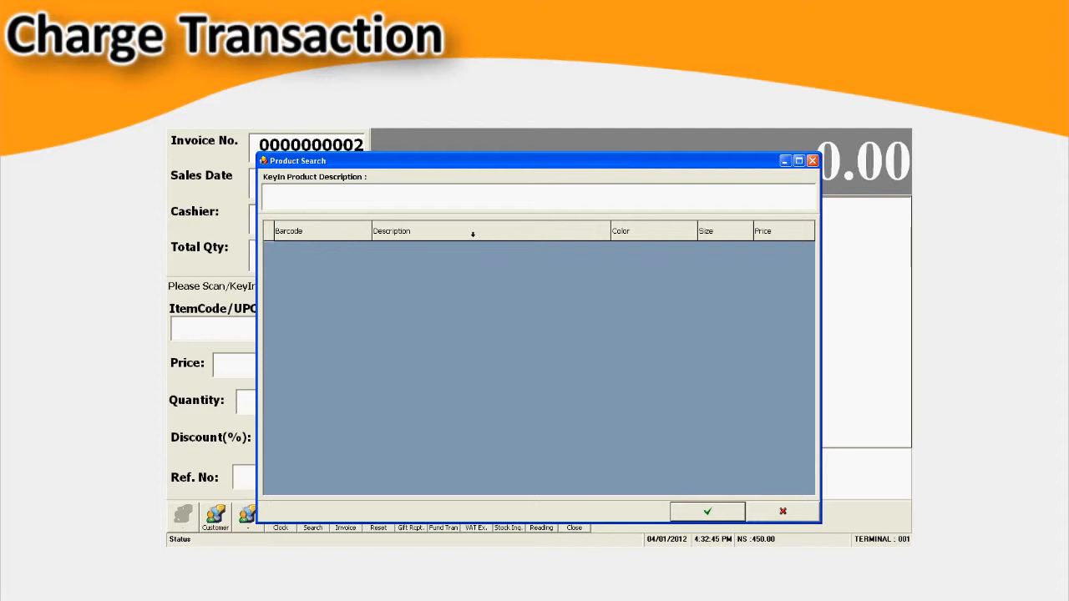
type("so")
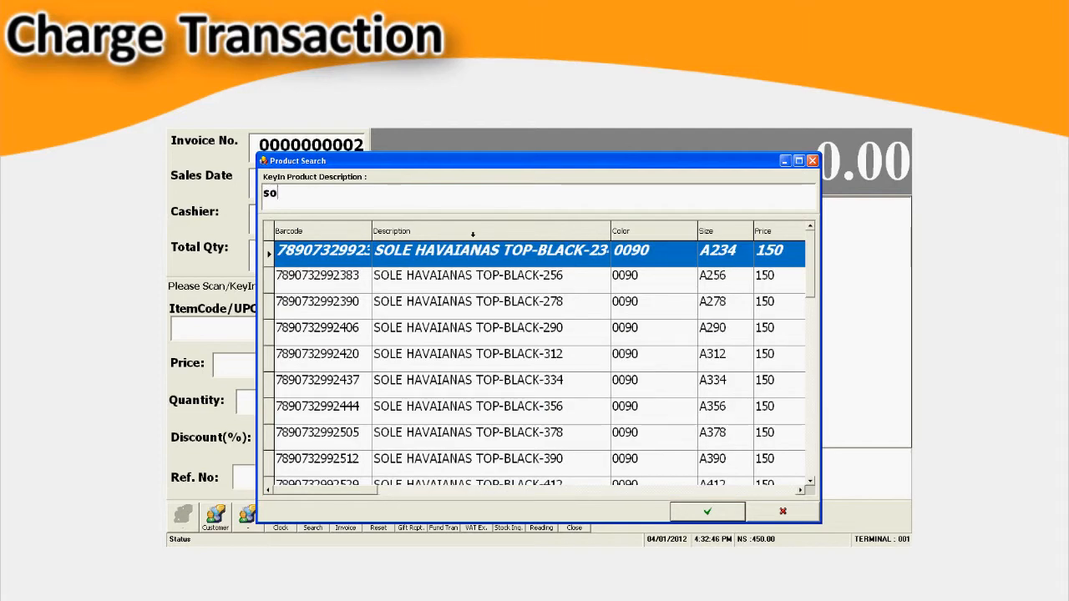
double_click(549, 458)
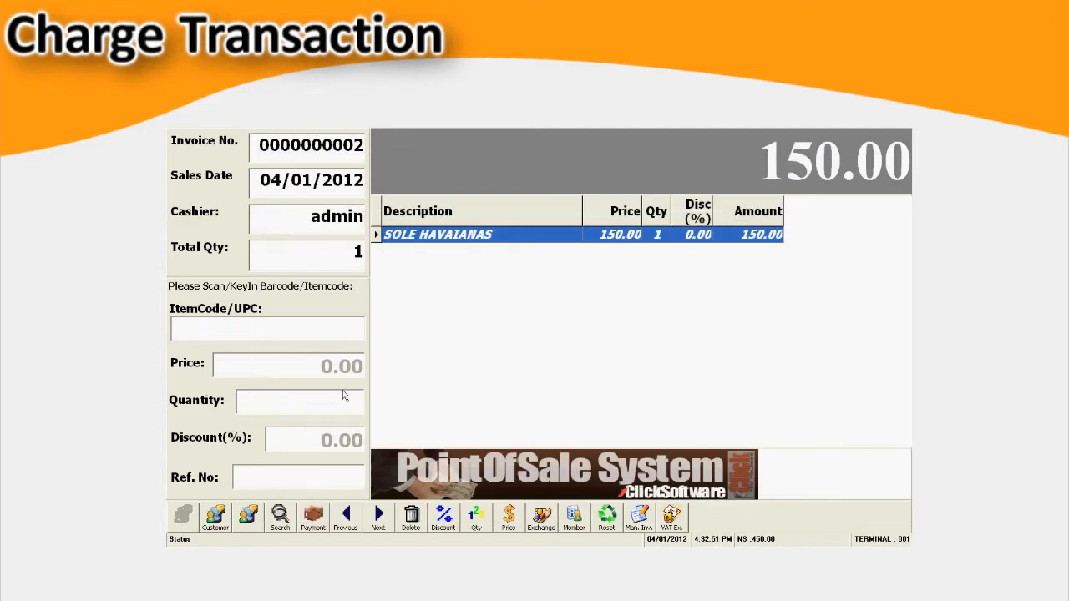
left_click(282, 516)
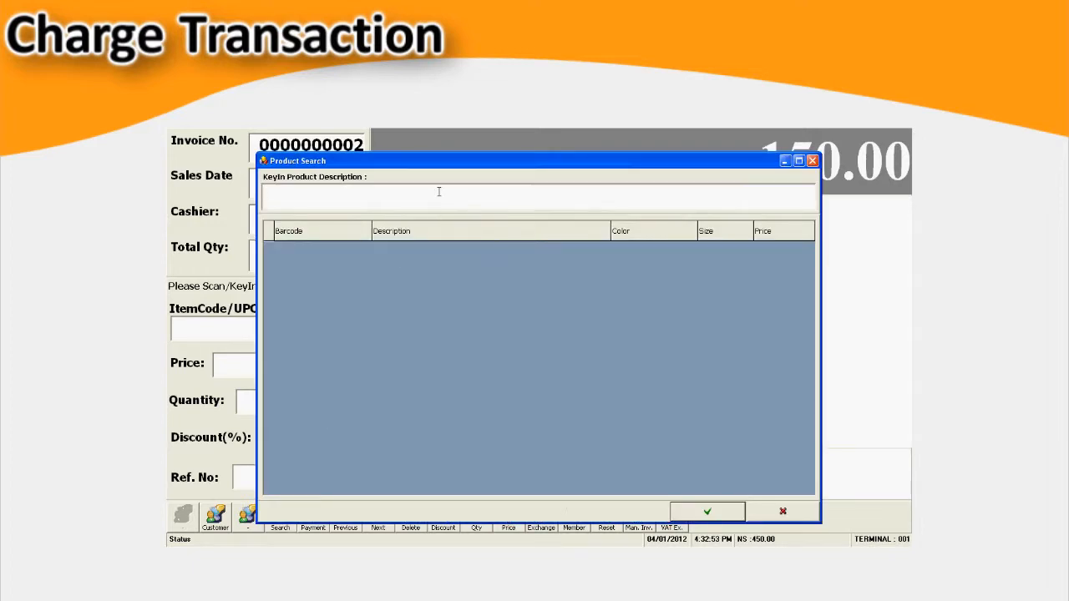
type("so")
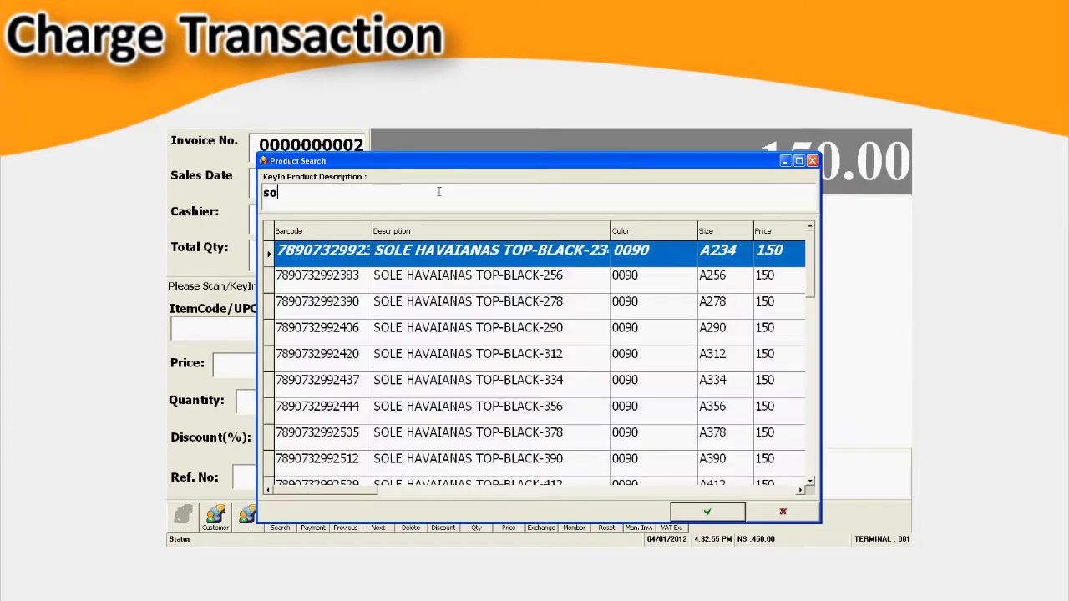
double_click(422, 326)
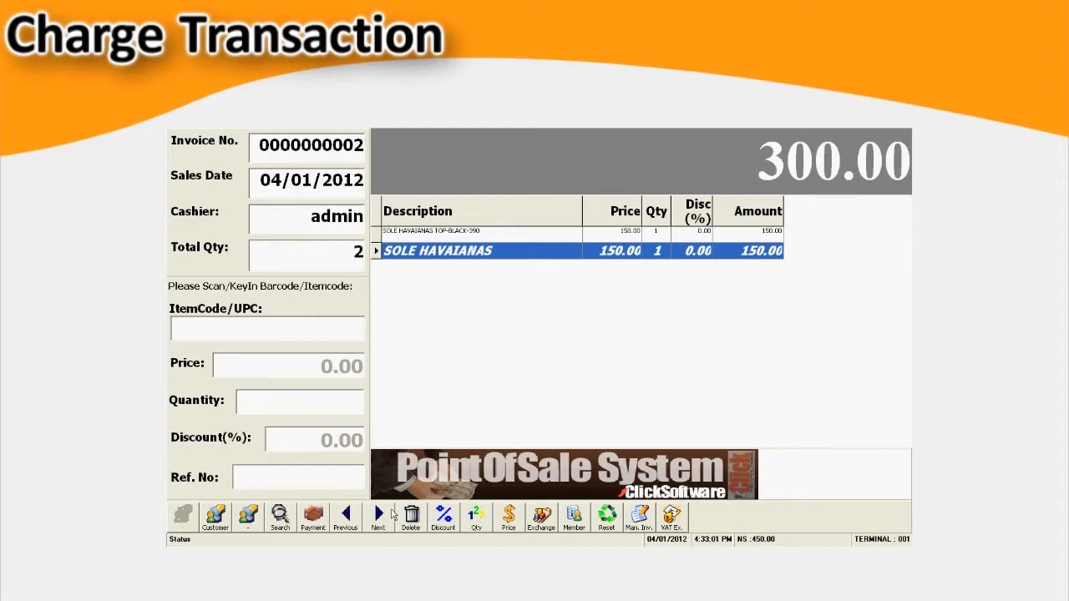
- Set up a charge payment with AMEX, entering the credit card number, cardholder's name, expiry date and approval code
left_click(317, 516)
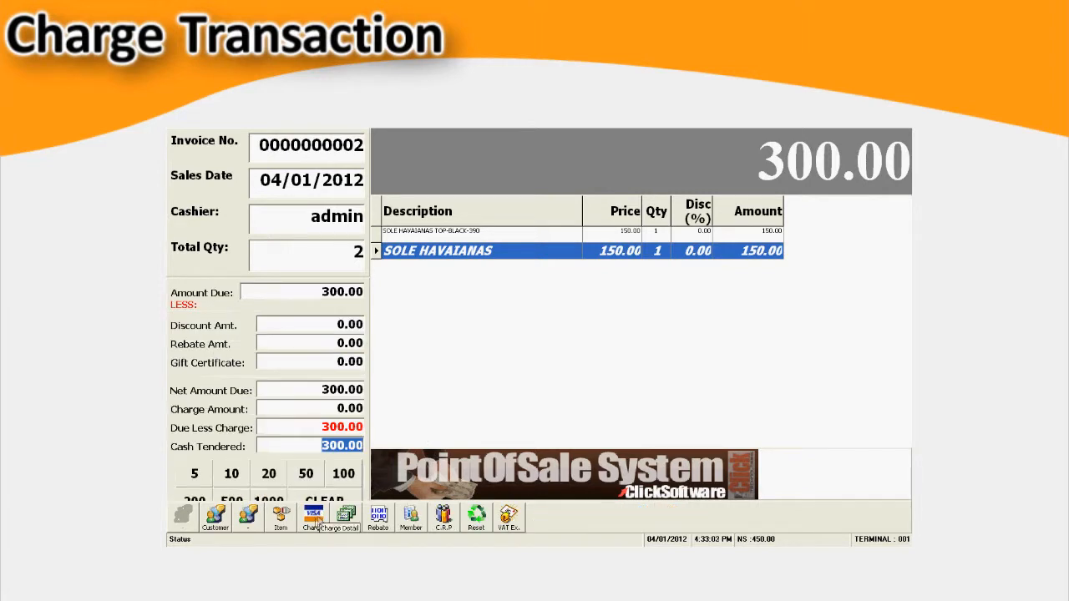
left_click(316, 517)
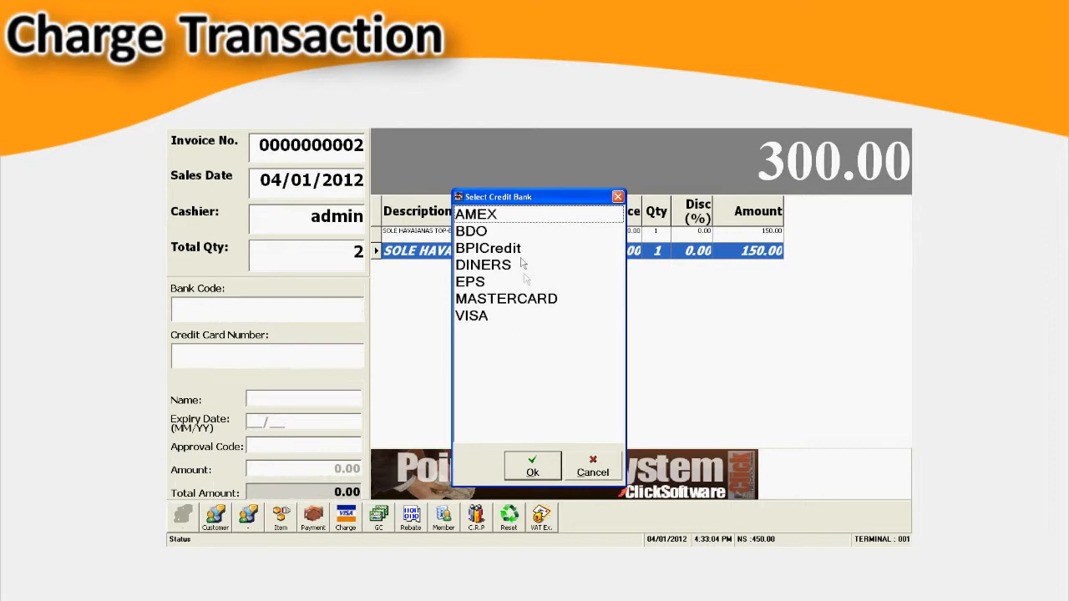
double_click(500, 219)
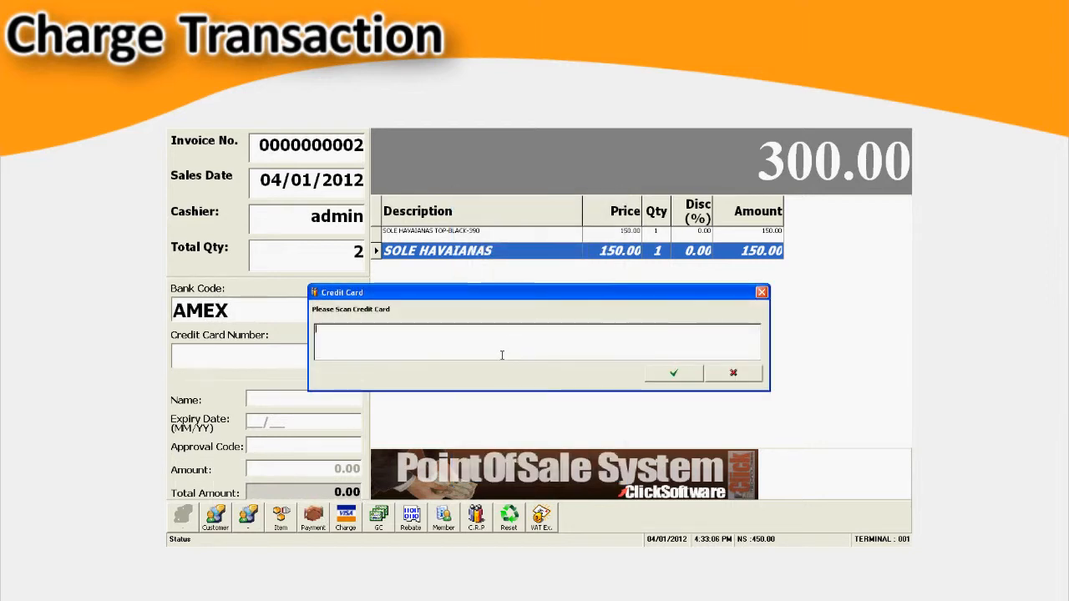
type("1234567890")
left_click(675, 372)
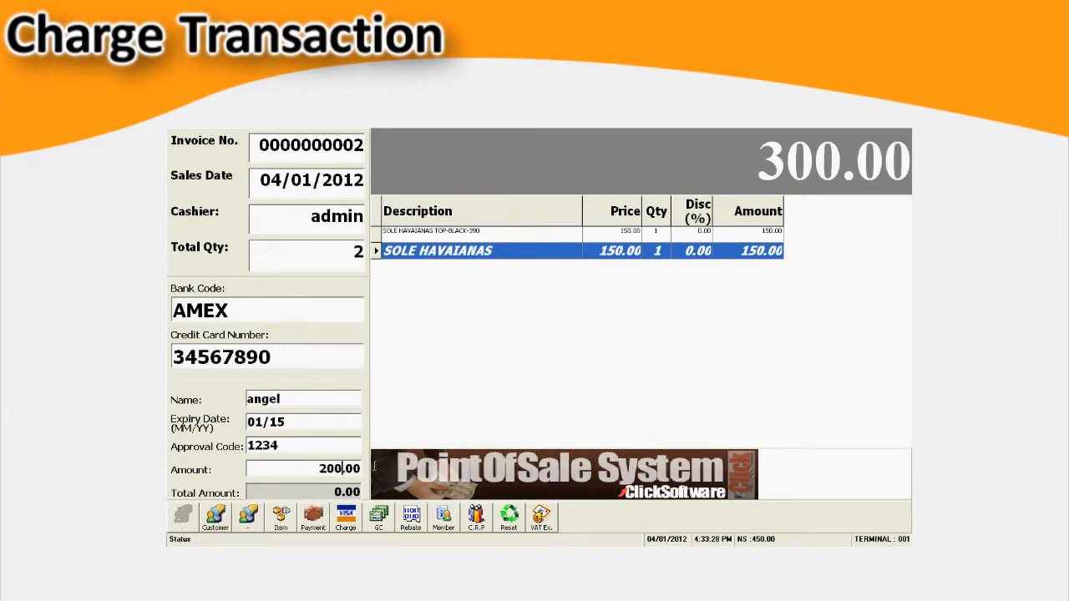
- Set the charge amount to 300 and complete the charge sale
type("300")
key("Return")
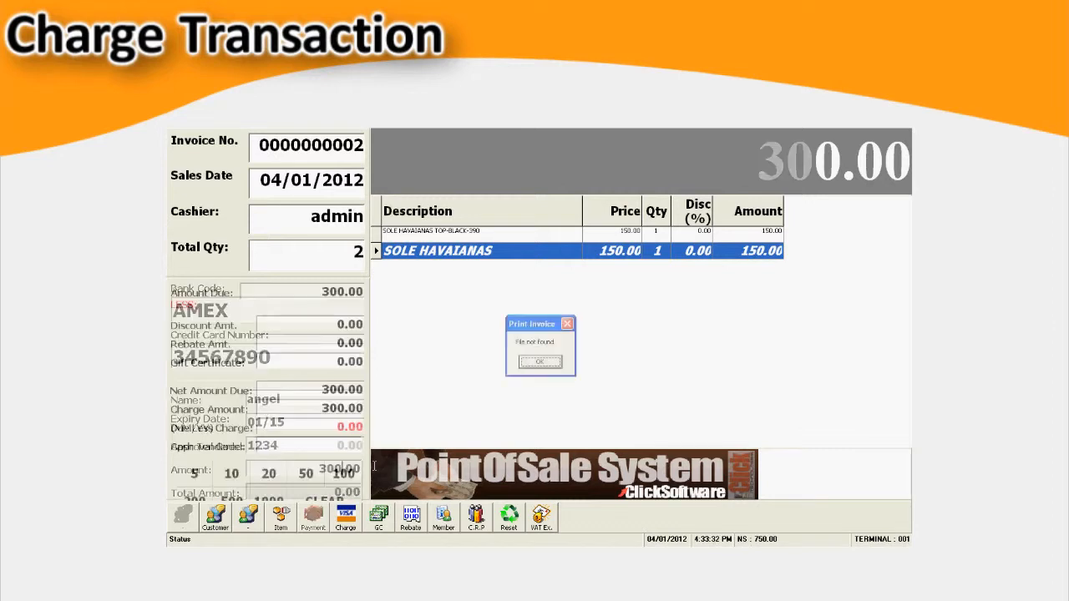
left_click(540, 361)
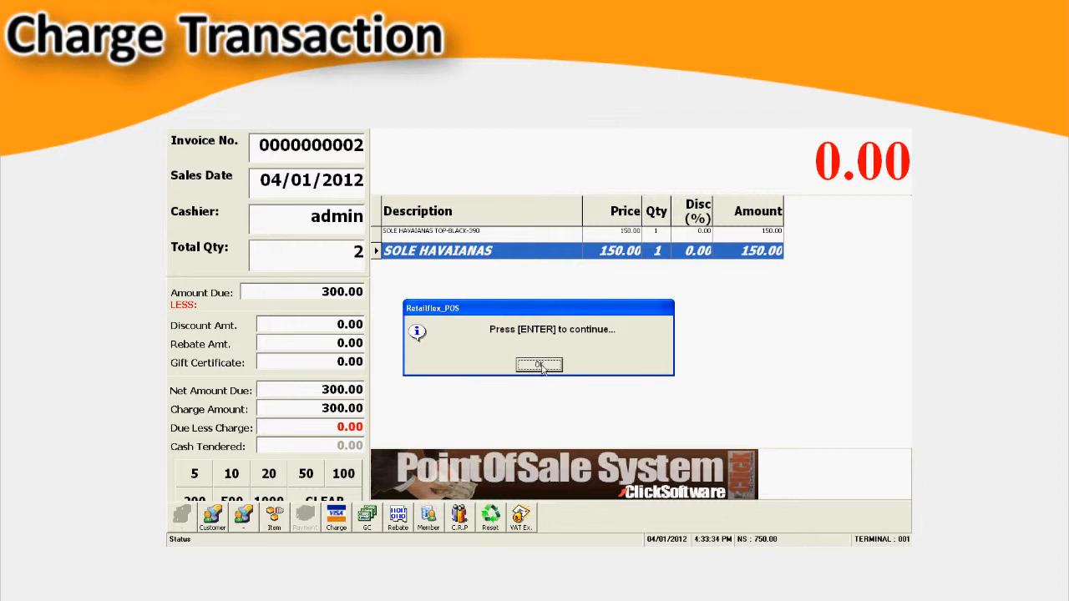
left_click(541, 364)
left_click(560, 519)
type("admin")
key("Return")
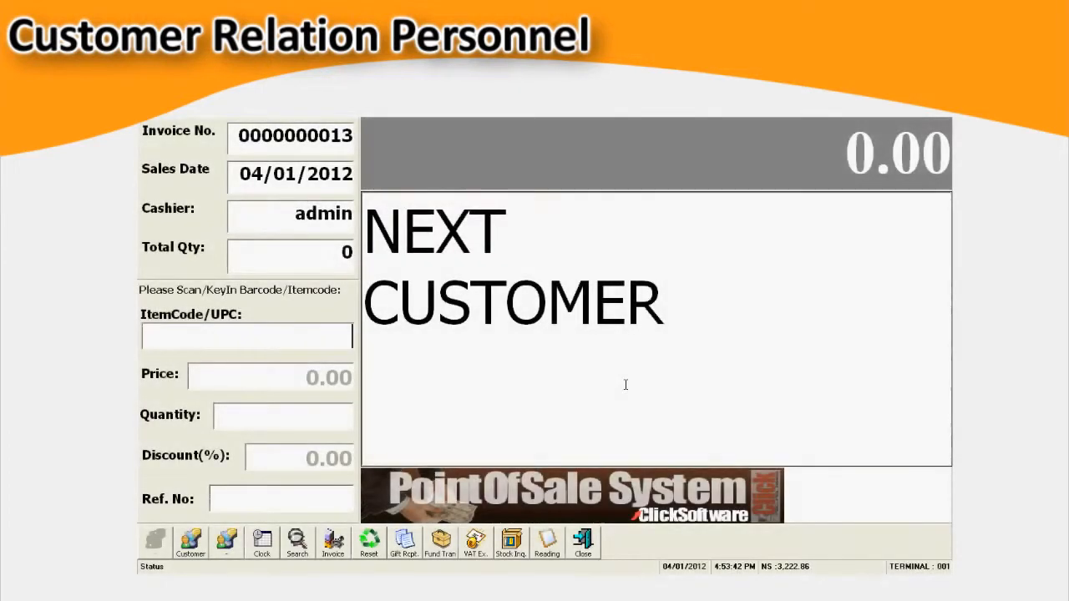
- Search the products for "s" and add one SOLE HAVAIANAS item to the new sale
key("F5")
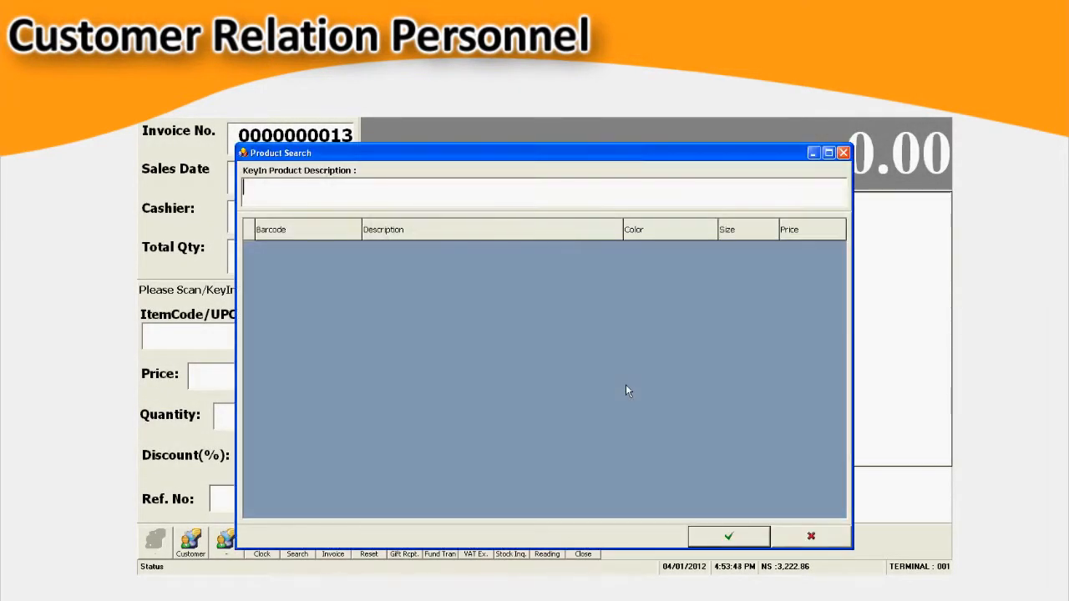
type("s")
double_click(462, 494)
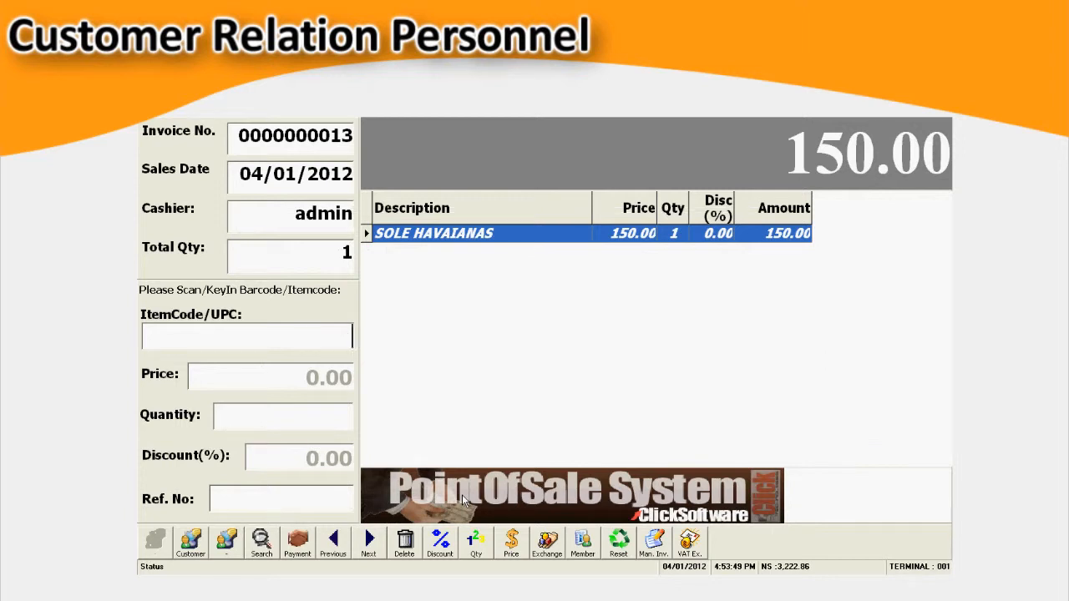
- Proceed to payment and assign the customer relation personnel to the sale by entering the CRP ID
left_click(298, 542)
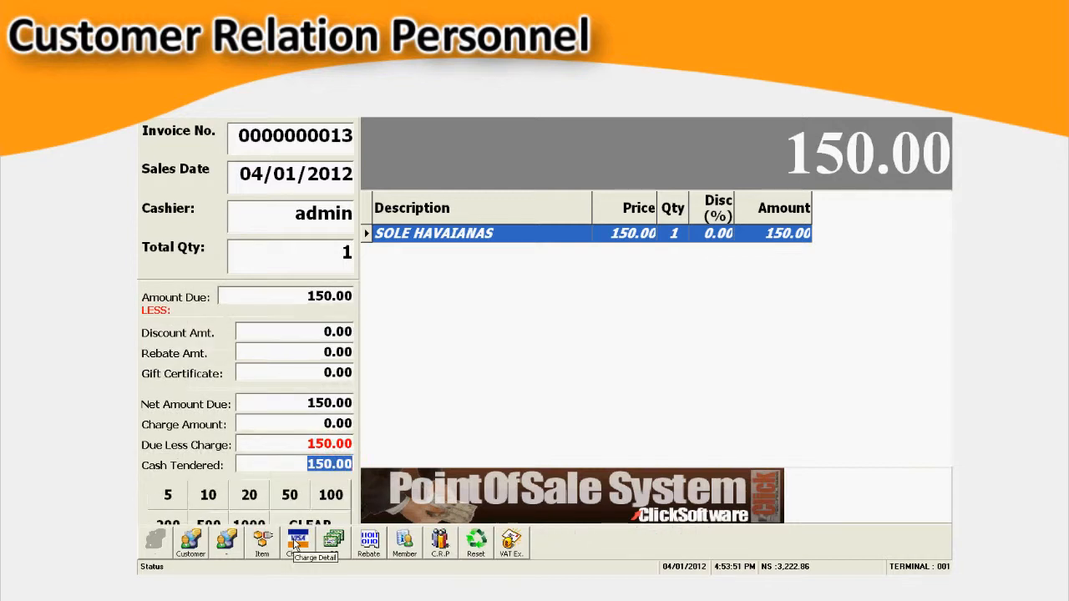
left_click(440, 542)
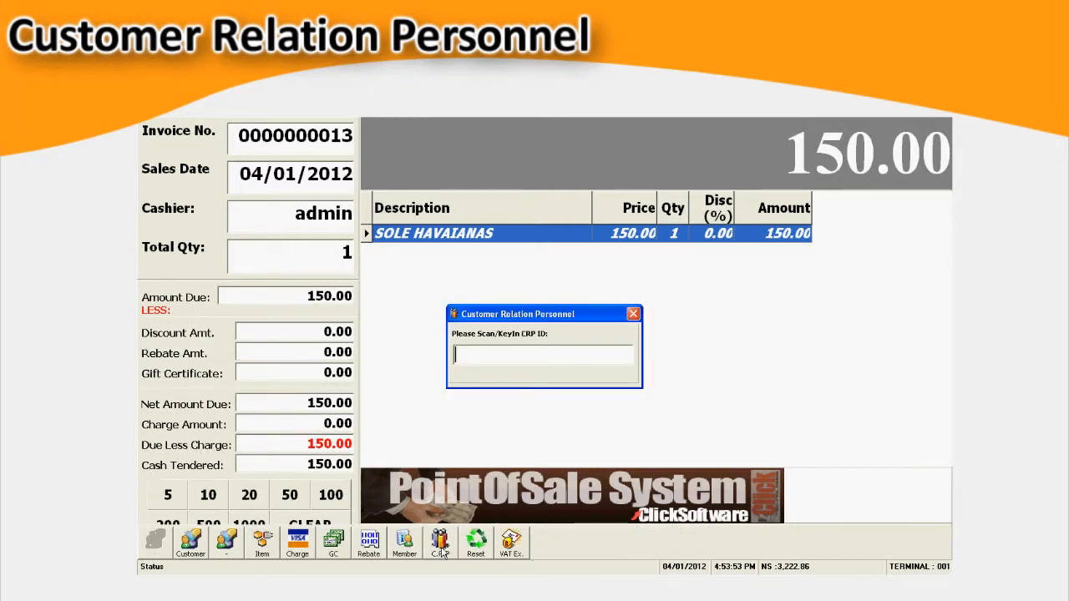
type("04/01/2")
key("Return")
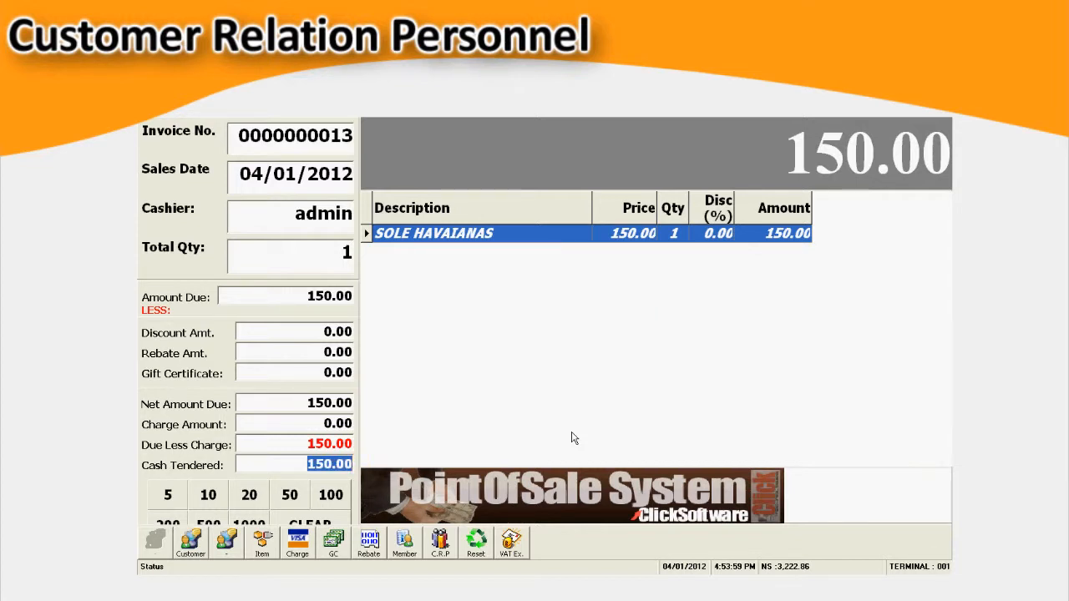
- Complete the sale with 150.00 as the cash tendered
key("Return")
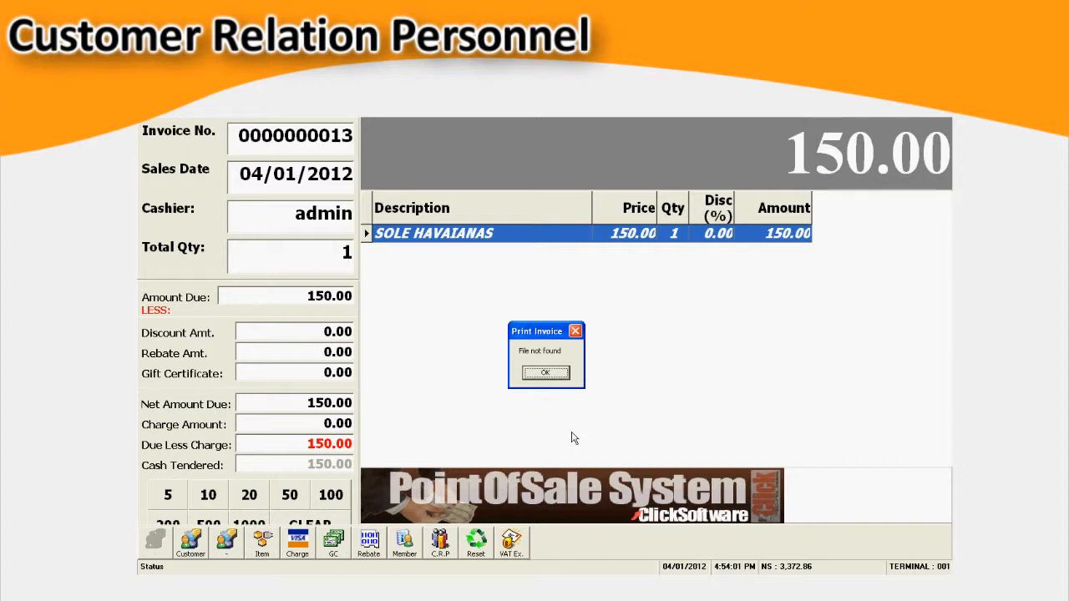
key("Return")
key("Return")
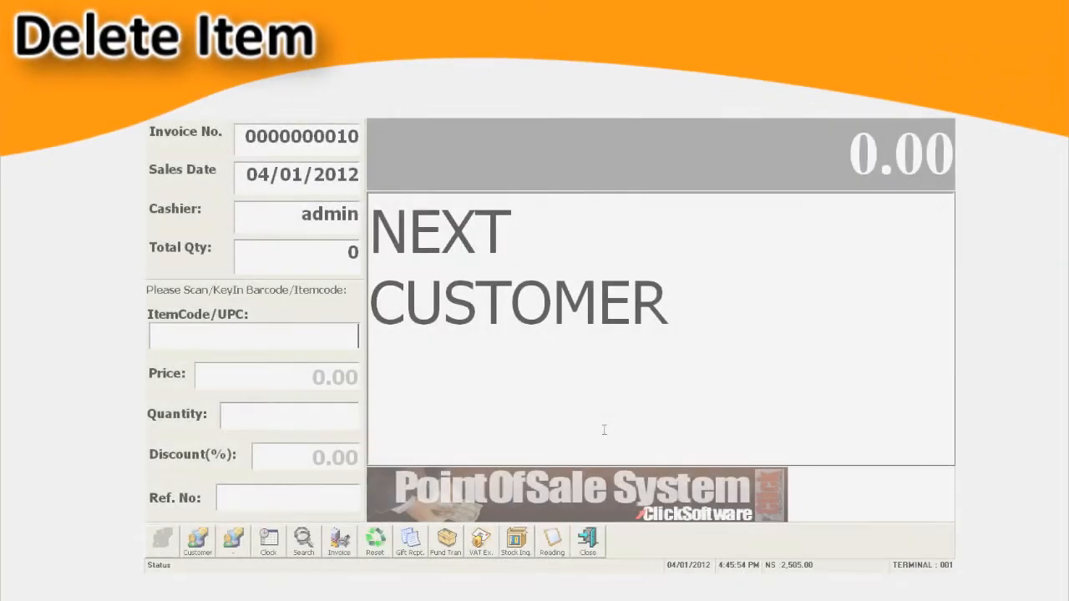
- Search the products for "s" and add SOLE HAVAIANAS TOP-BLACK-334 and TOP-BLACK-290 to the sale
key("F3")
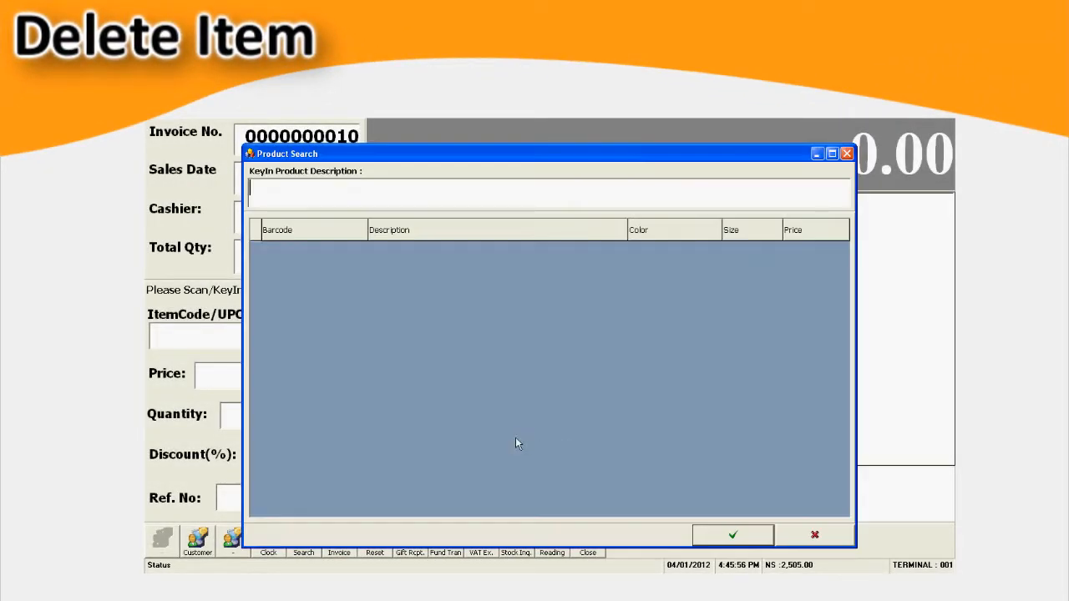
type("s")
key("Down")
key("Down")
key("Down")
key("Down")
key("Down")
key("Return")
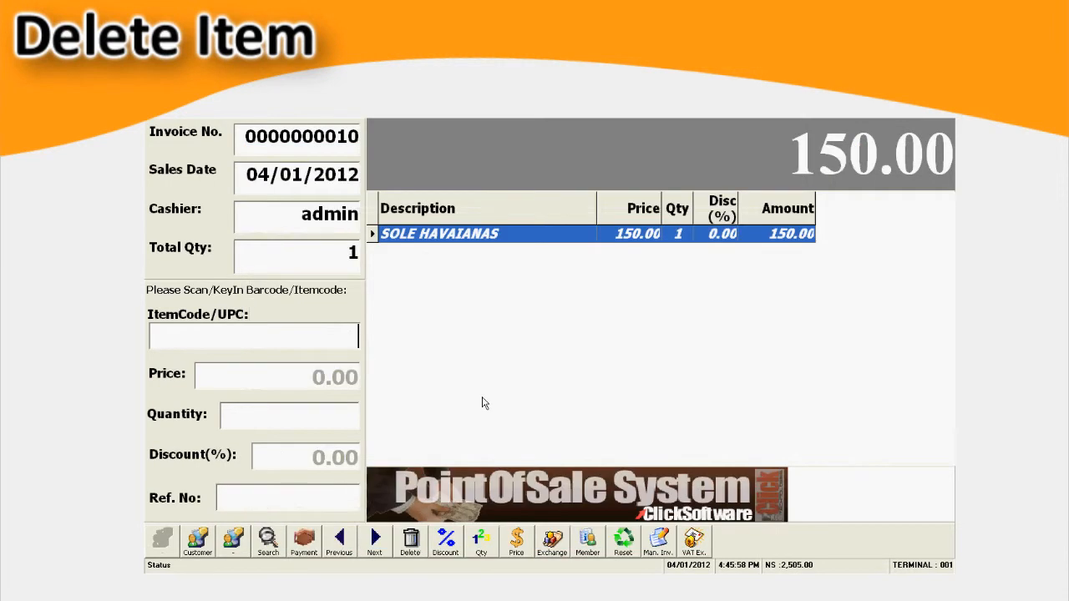
key("F3")
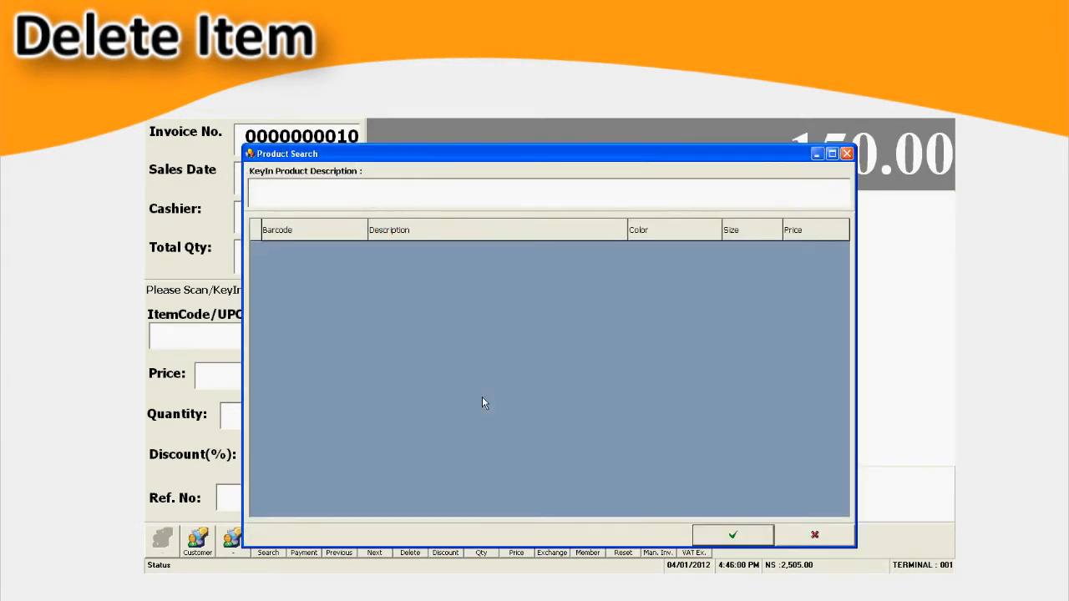
type("s")
key("Return")
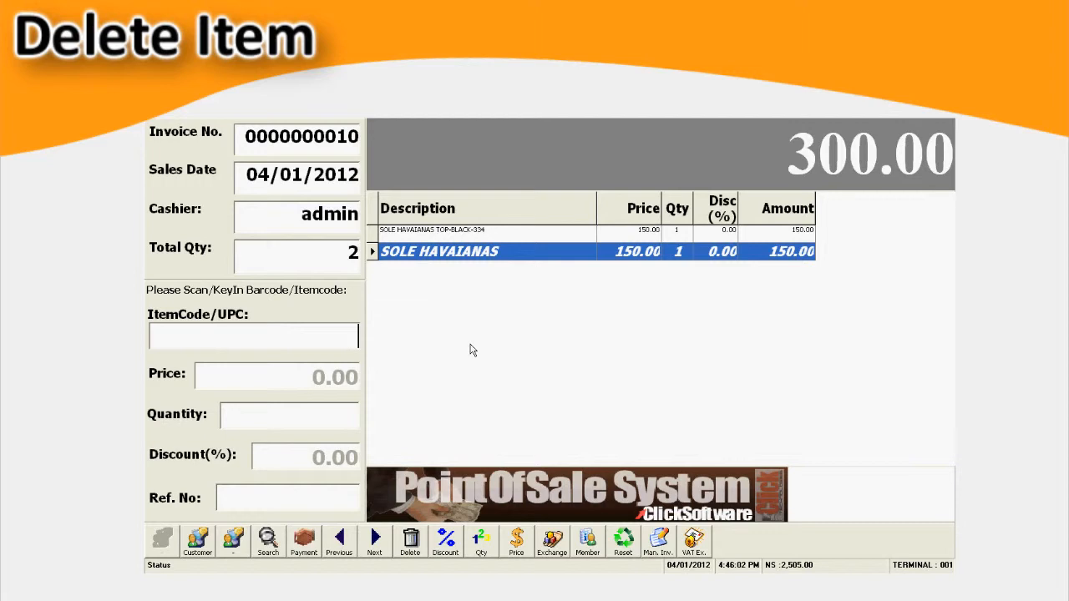
- Search the products for "s" and add a SOLE HAVAIANAS TOP-NAVY BLUE item as the third line of the sale
key("F3")
type("s")
key("Down")
key("Down")
key("Down")
key("Down")
key("Down")
key("Down")
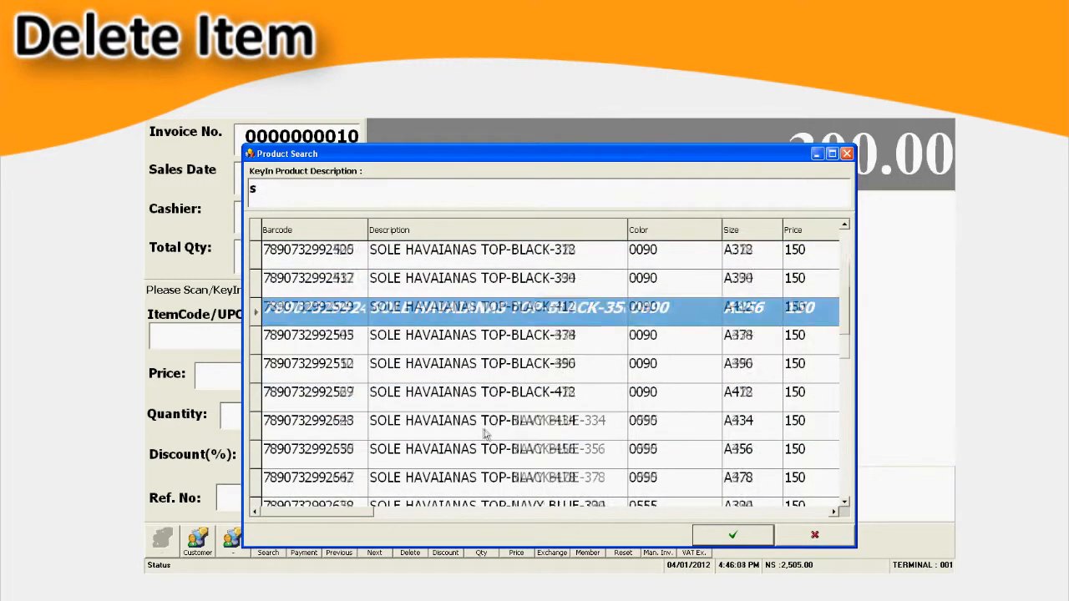
key("Down")
key("Down")
key("Down")
key("Down")
key("Down")
key("Down")
key("Down")
key("Return")
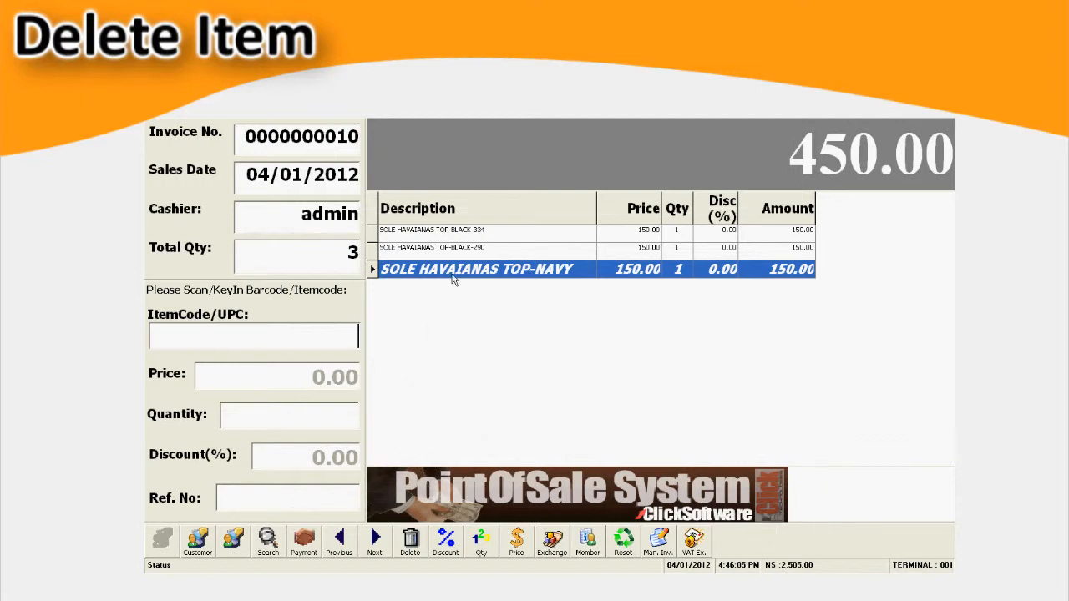
- Delete the SOLE HAVAIANAS TOP-BLACK-290 line from the sale and proceed to payment
left_click(469, 252)
left_click(409, 541)
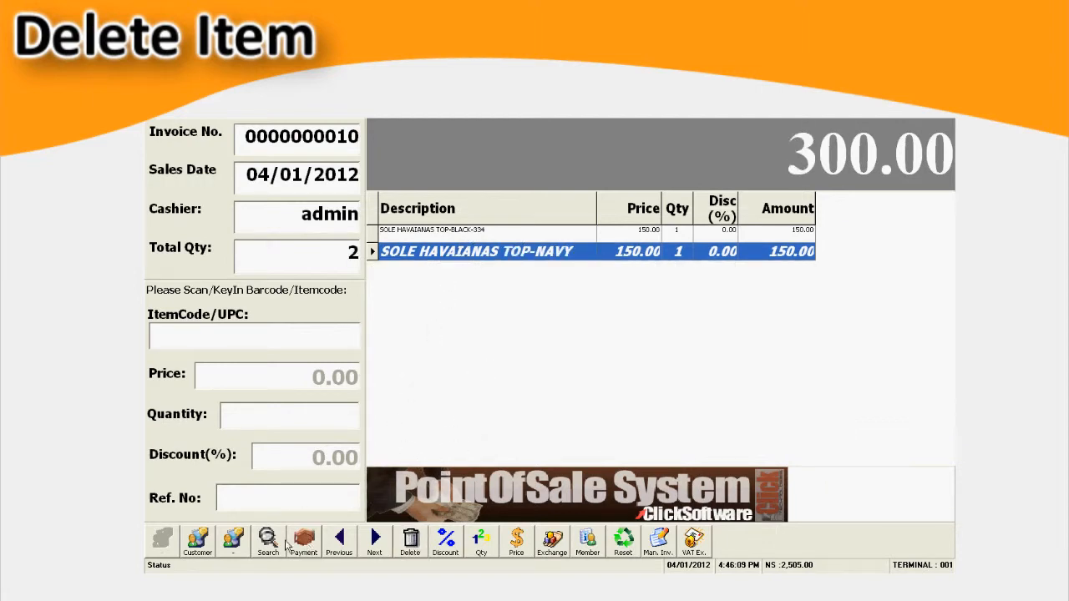
left_click(305, 544)
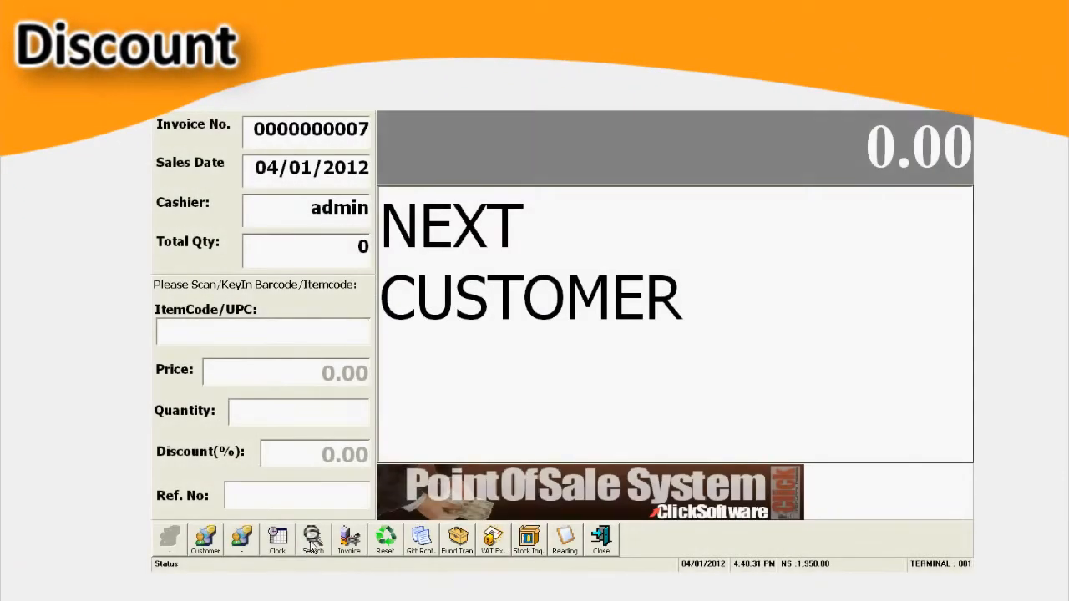
- Search the products for "a" and add SOLE HAVAIANAS TOP-BLACK-456 to the new sale
left_click(315, 546)
type("a")
left_click(469, 341)
scroll(454, 359, "down", 2)
double_click(453, 362)
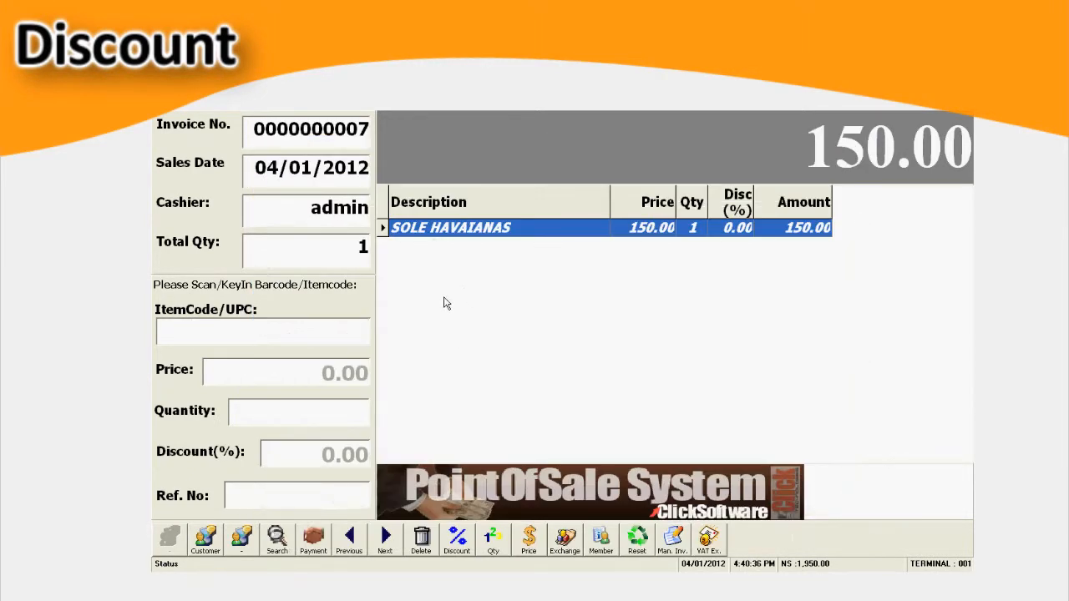
- Search the products for "a" again and add SOLE HAVAIANAS TOP-NAVY BLUE-334 as the second line of the sale
key("F3")
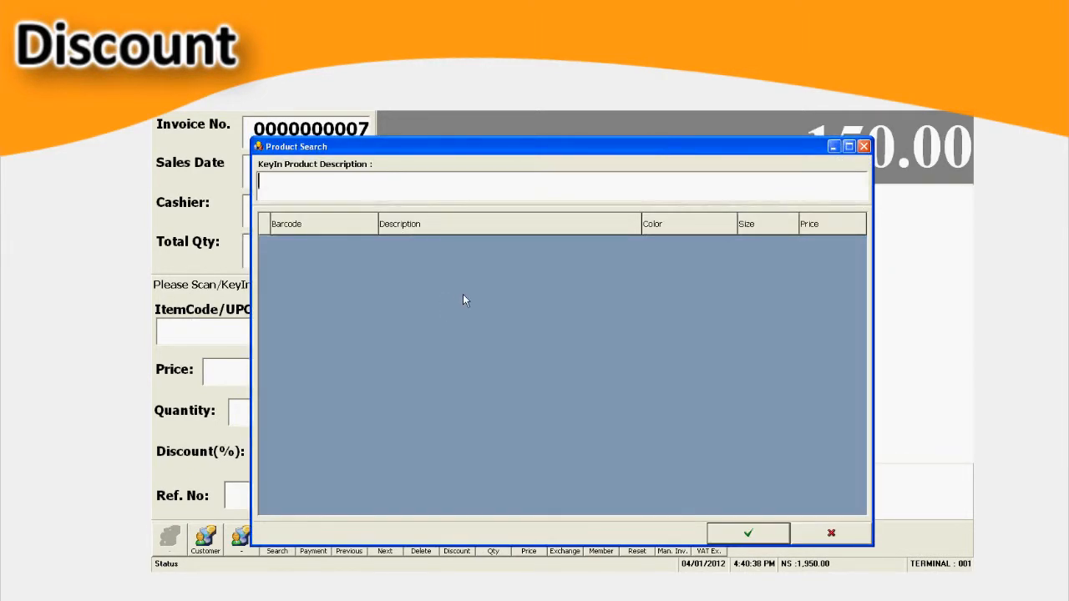
type("a")
scroll(467, 402, "down", 3)
left_click(459, 406)
key("Return")
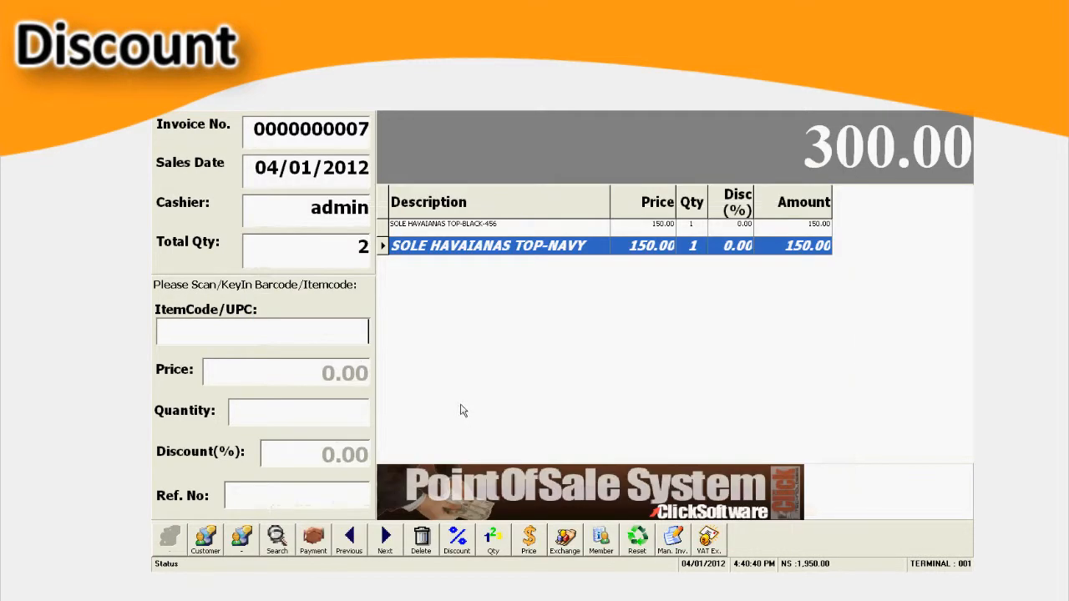
- Apply a 20% discount to the SOLE HAVAIANAS TOP-BLACK-456 line of the sale
left_click(484, 237)
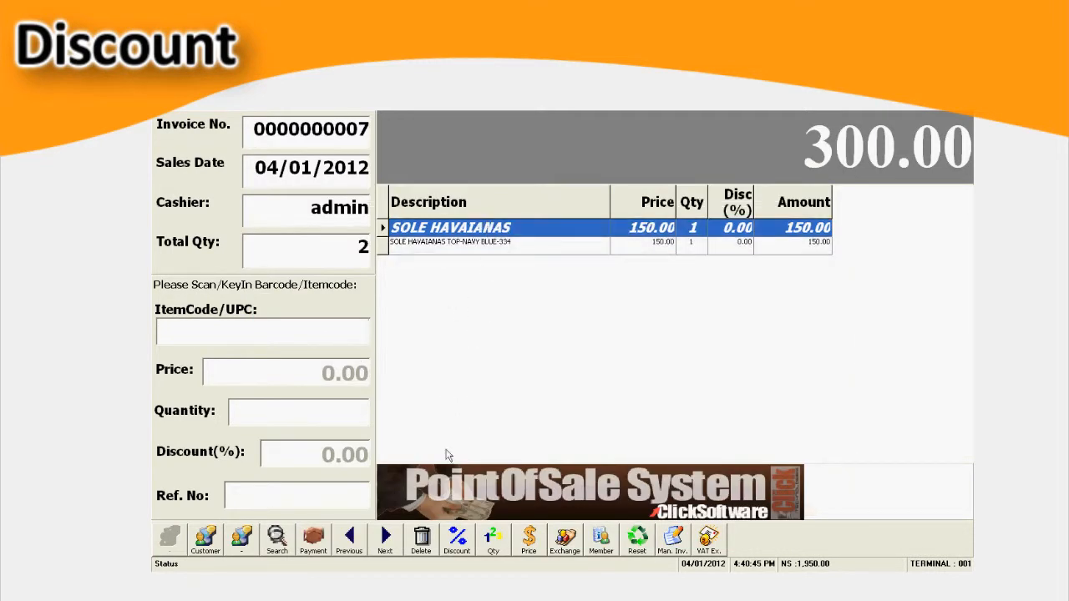
left_click(457, 541)
left_click(589, 375)
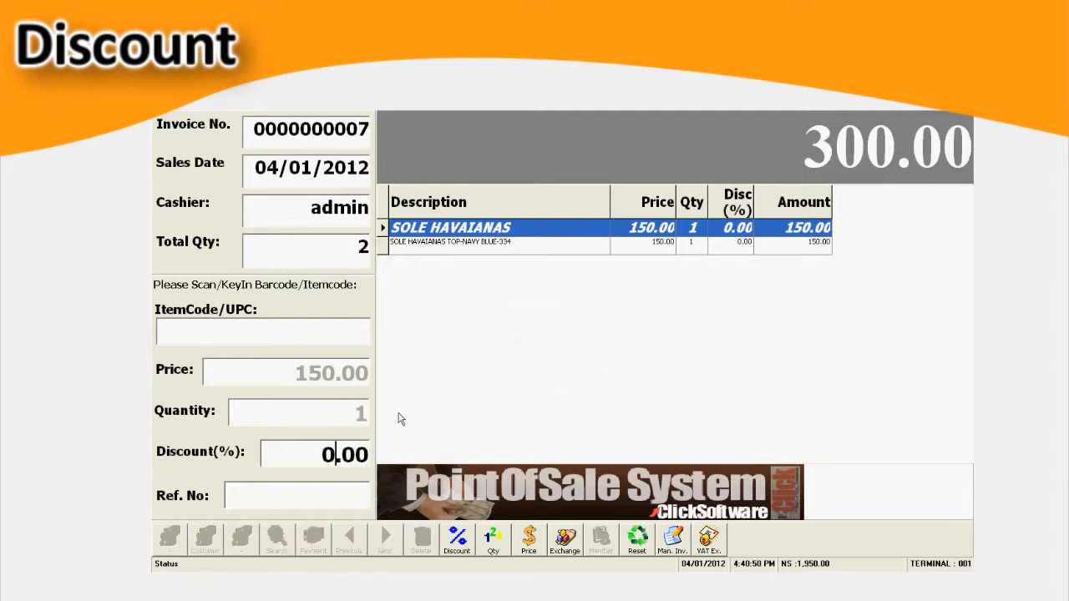
type("20")
key("Return")
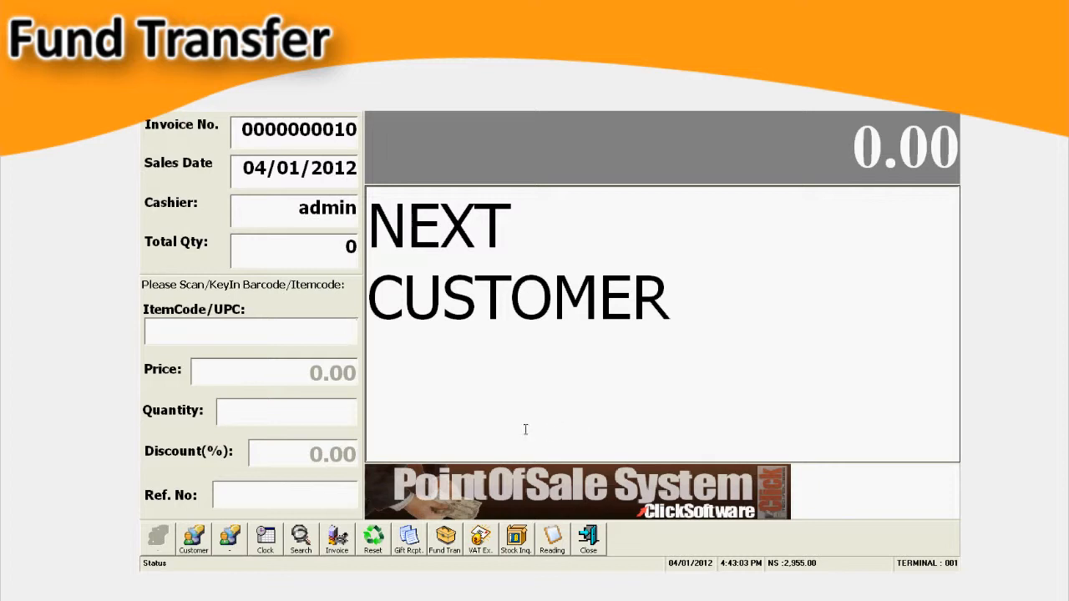
- Add a cash-out fund transfer of 1000 without remarks and dismiss the printer message
left_click(445, 541)
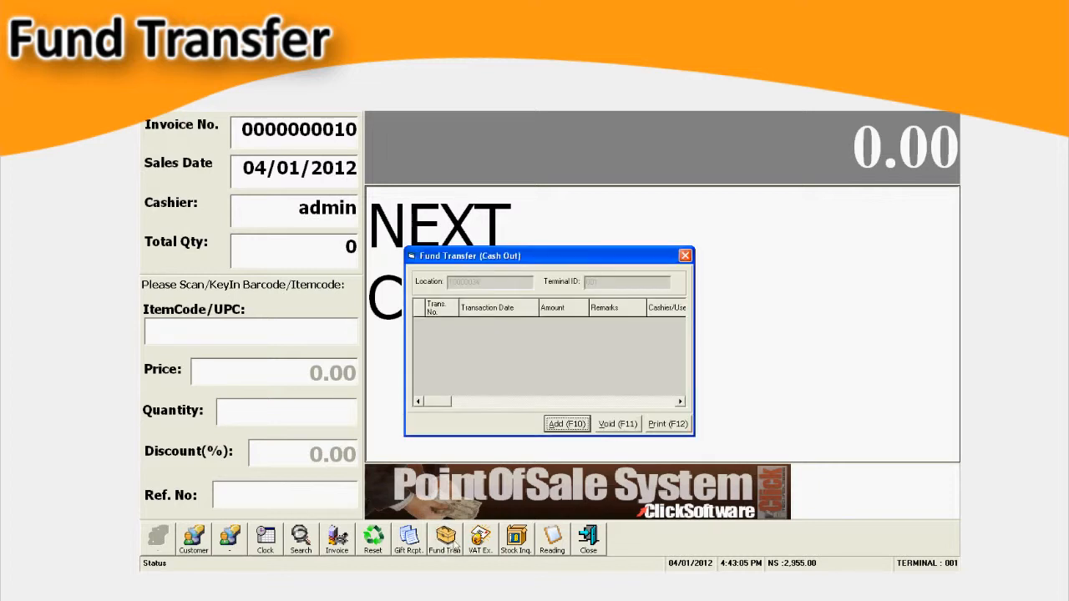
left_click(567, 424)
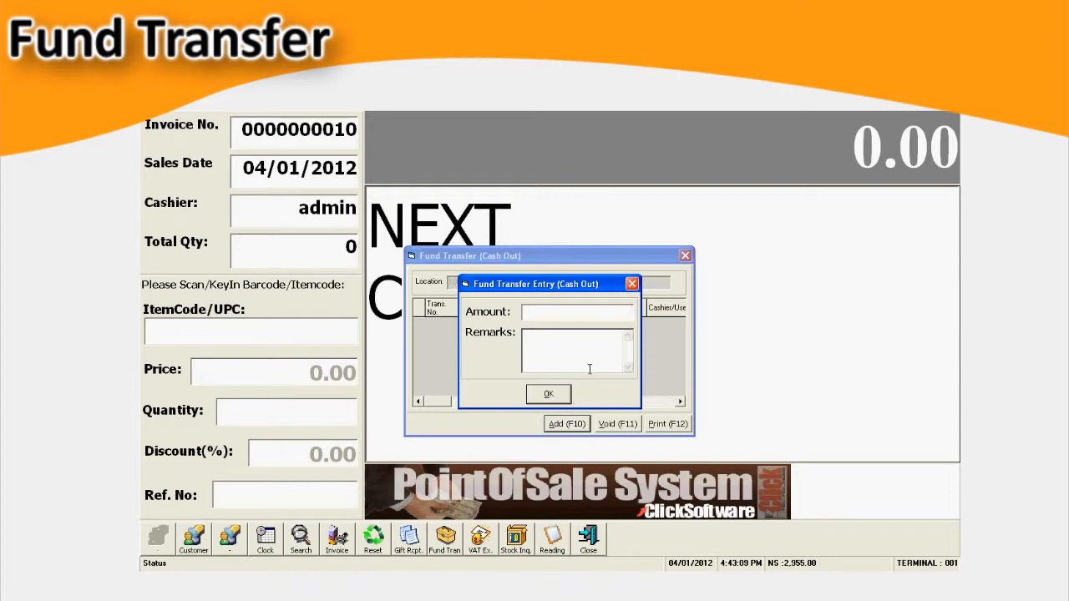
type("1000")
left_click(553, 394)
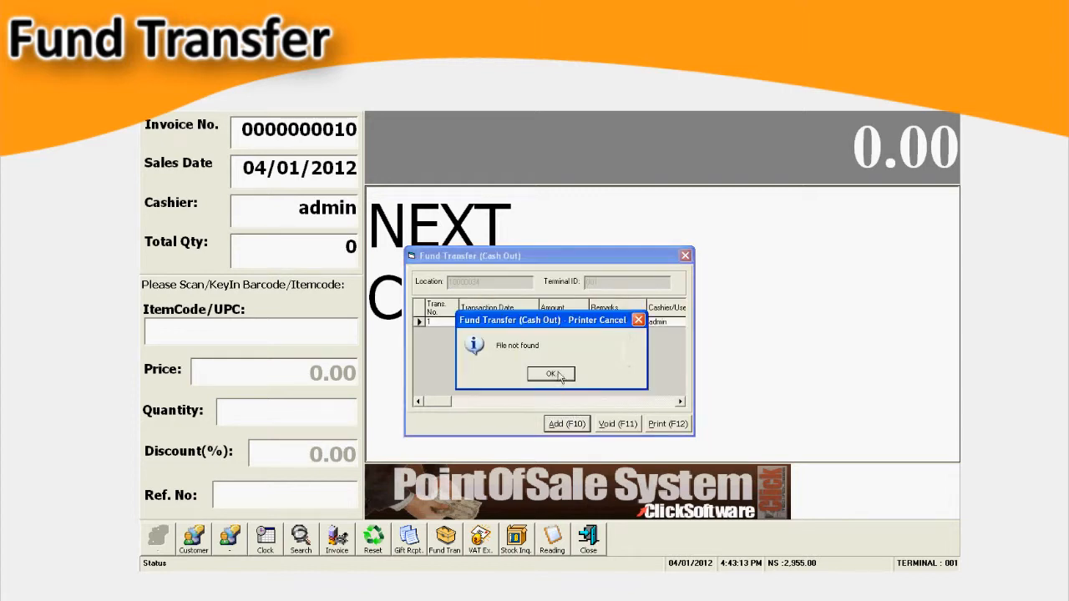
left_click(551, 374)
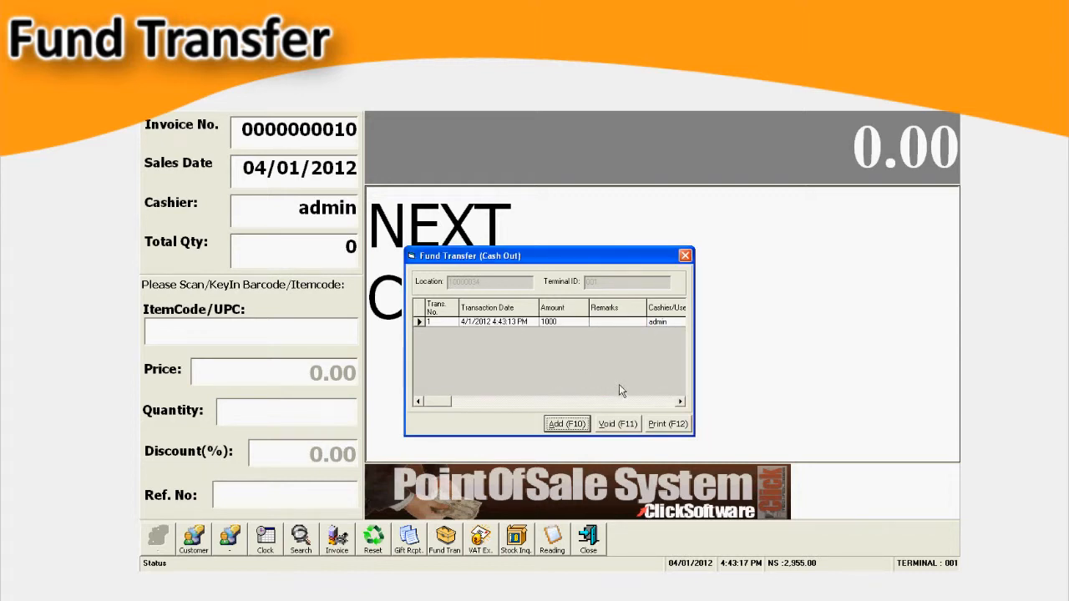
- Void the 1000 fund transfer, authorizing it with the user ID and account password
left_click(622, 424)
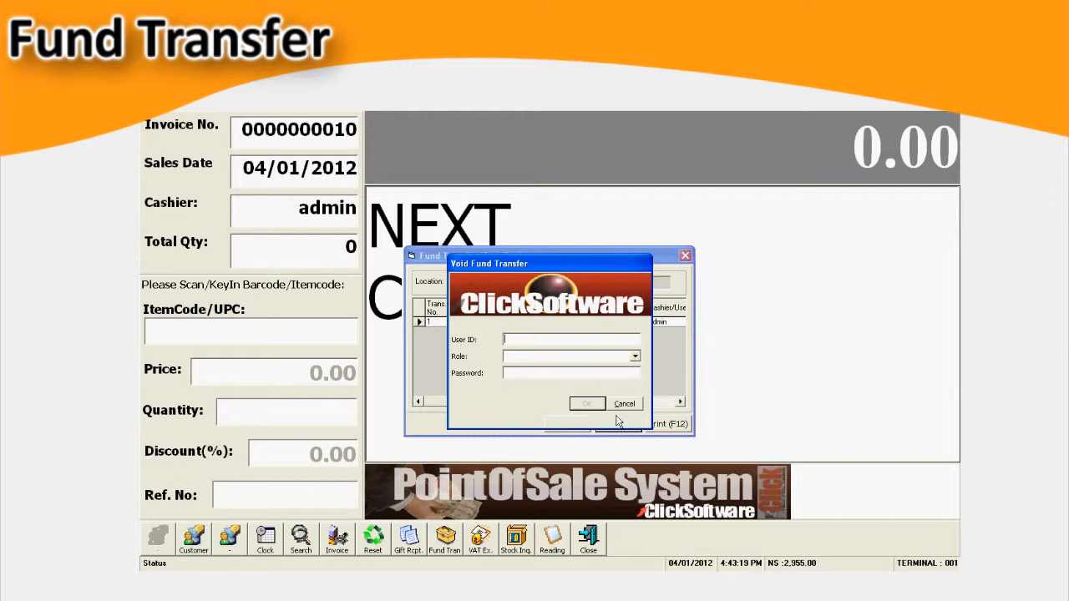
type("admin")
key("Tab")
key("Tab")
type("*****")
key("Return")
key("Return")
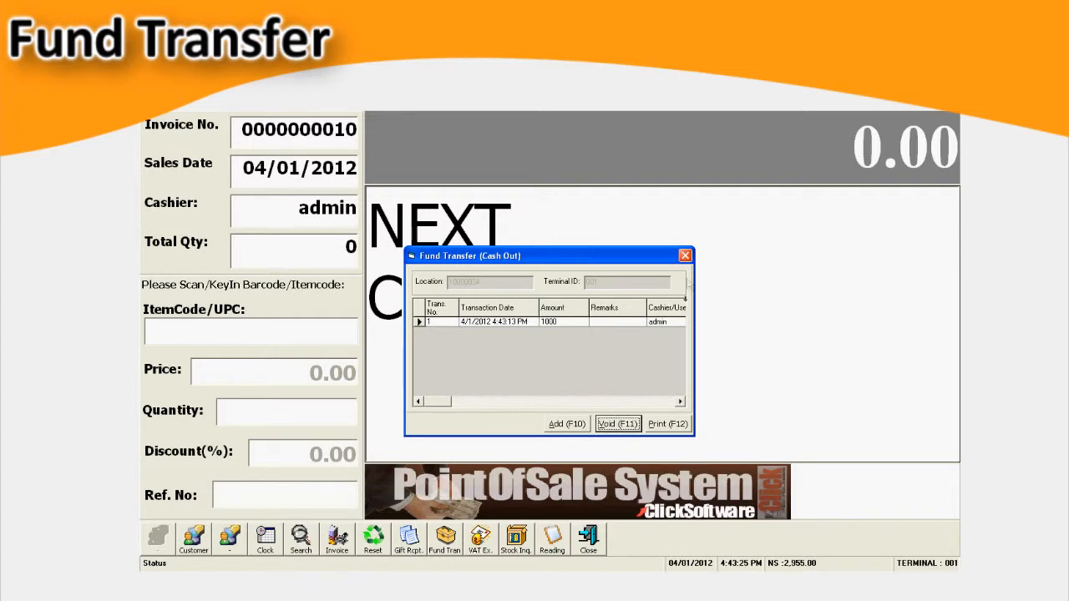
- Close the cash-out fund transfer window and submit the security code at the Secure Mode prompt
left_click(684, 255)
left_click(601, 539)
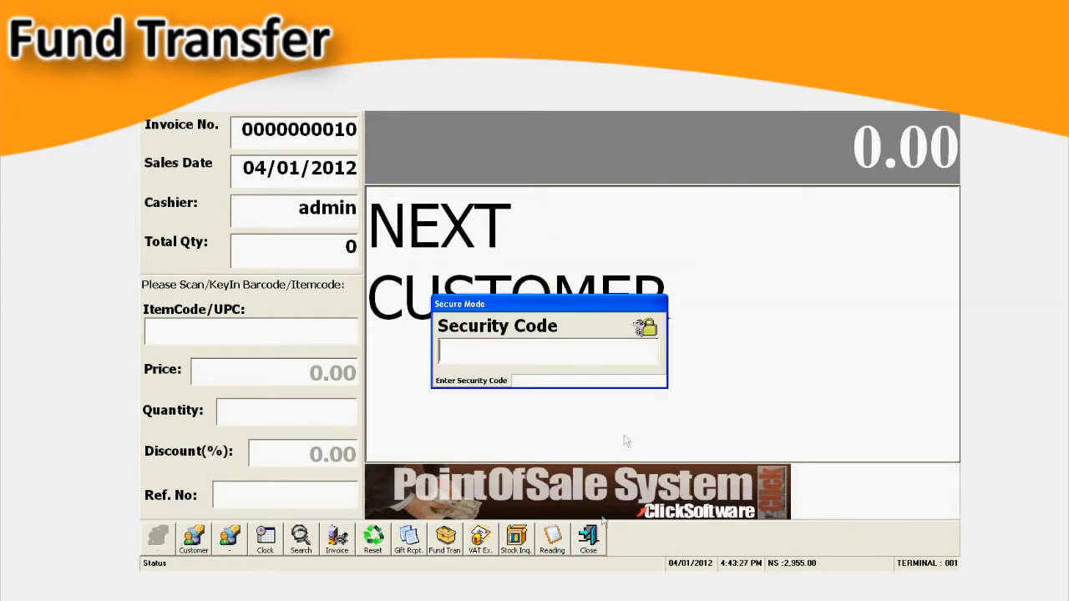
type("admin")
key("Return")
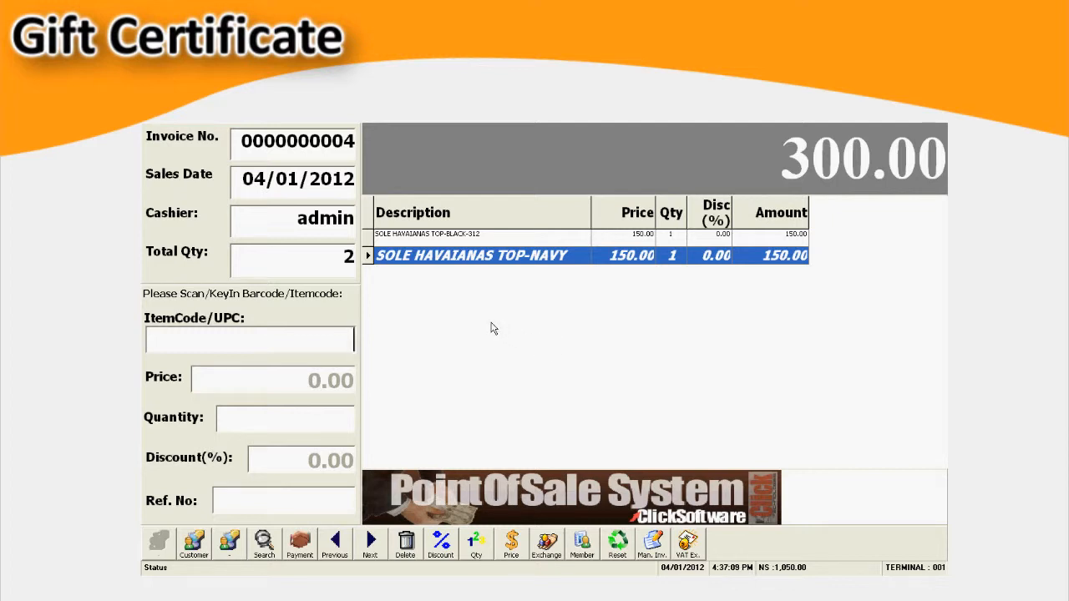
- Apply a gift certificate of 150.00 to the sale's payment using its certificate number, and enter 200 as the cash tendered
left_click(300, 545)
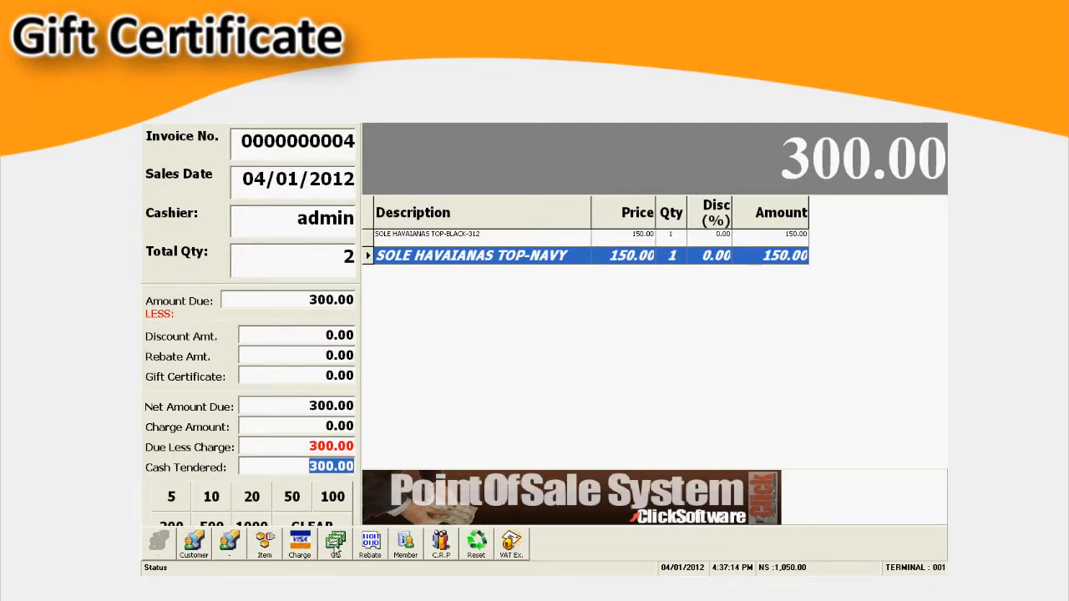
left_click(336, 544)
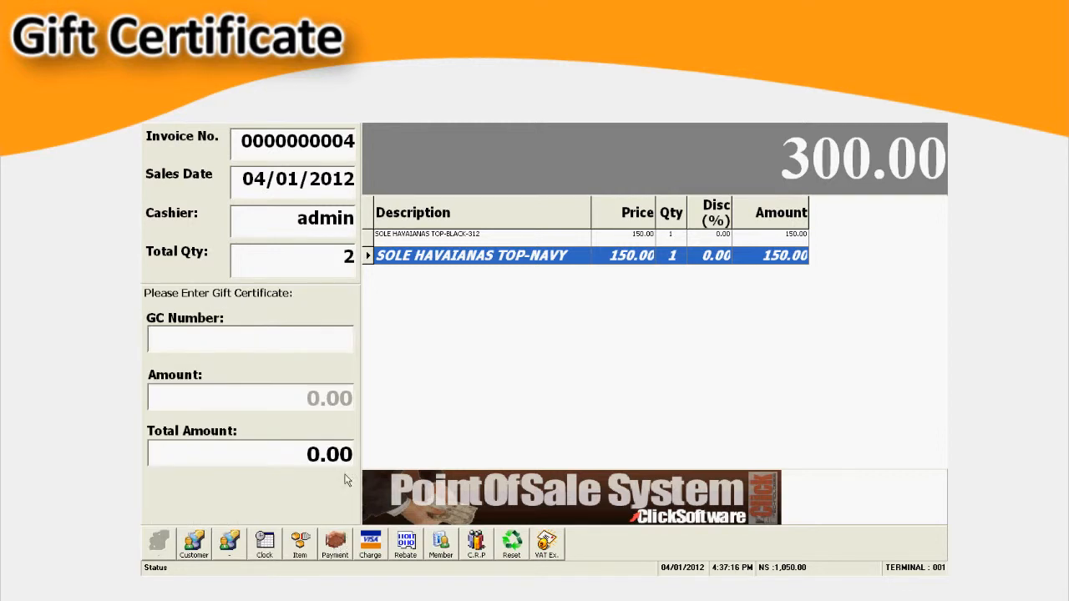
type("123244")
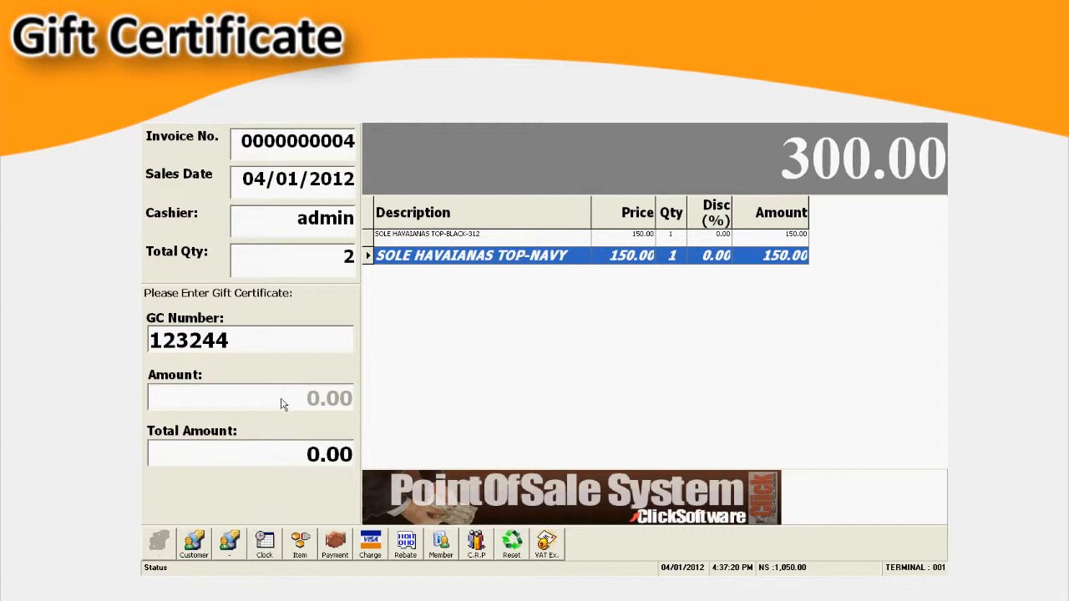
key("Return")
type("150")
key("Return")
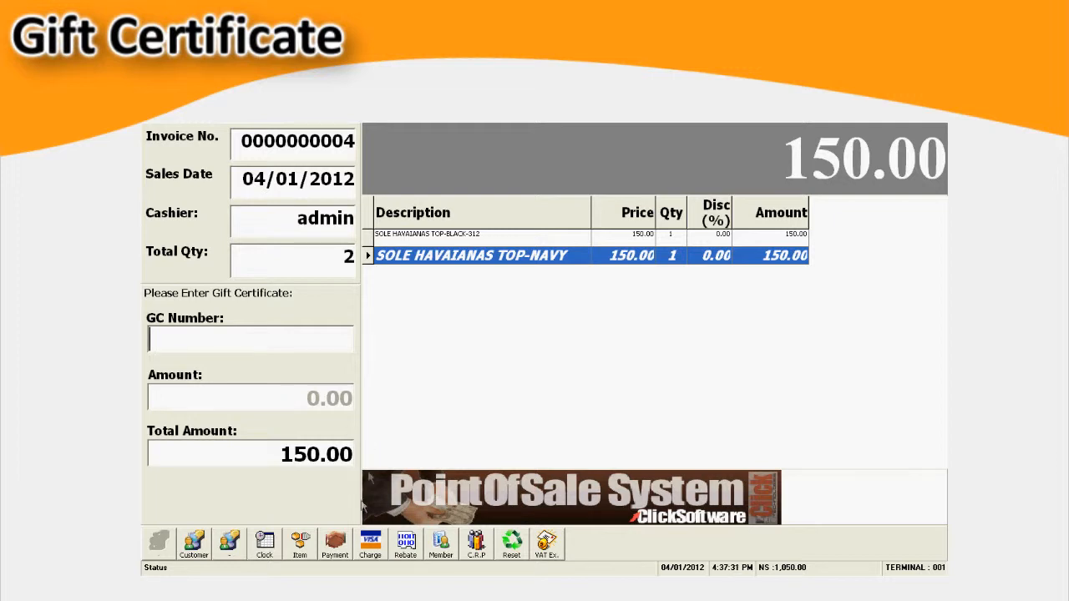
left_click(336, 545)
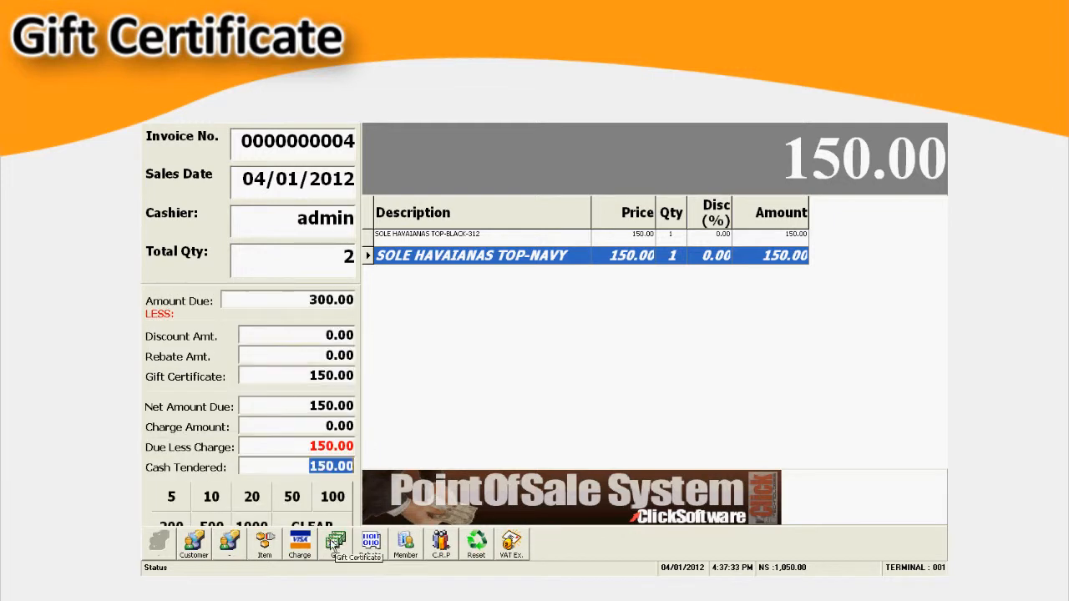
type("200")
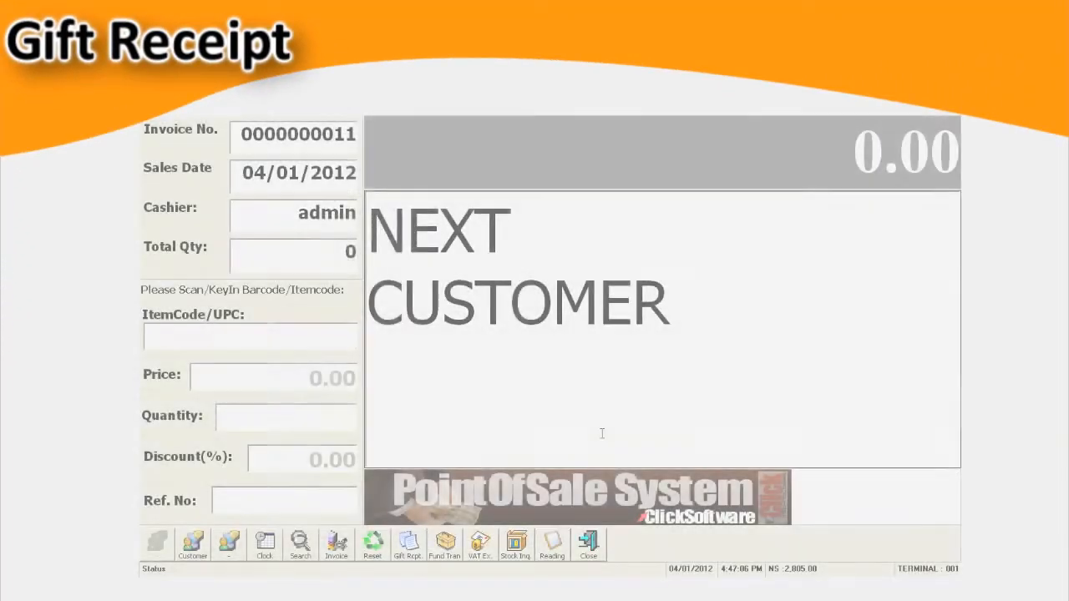
- Create a gift receipt from an earlier invoice number, delete its first item line and save the receipt
left_click(410, 544)
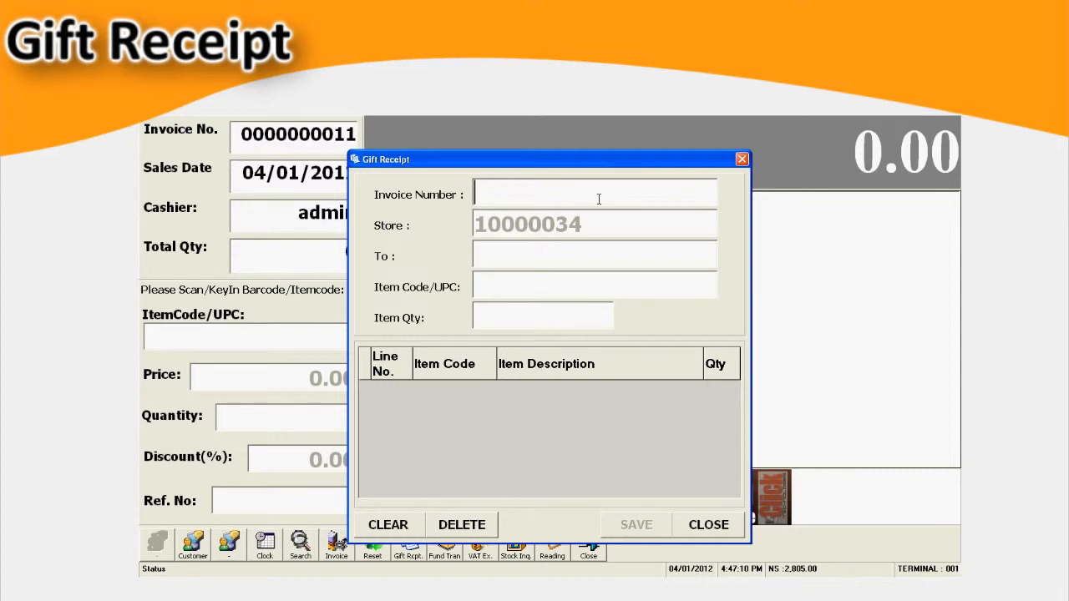
type("0000000003")
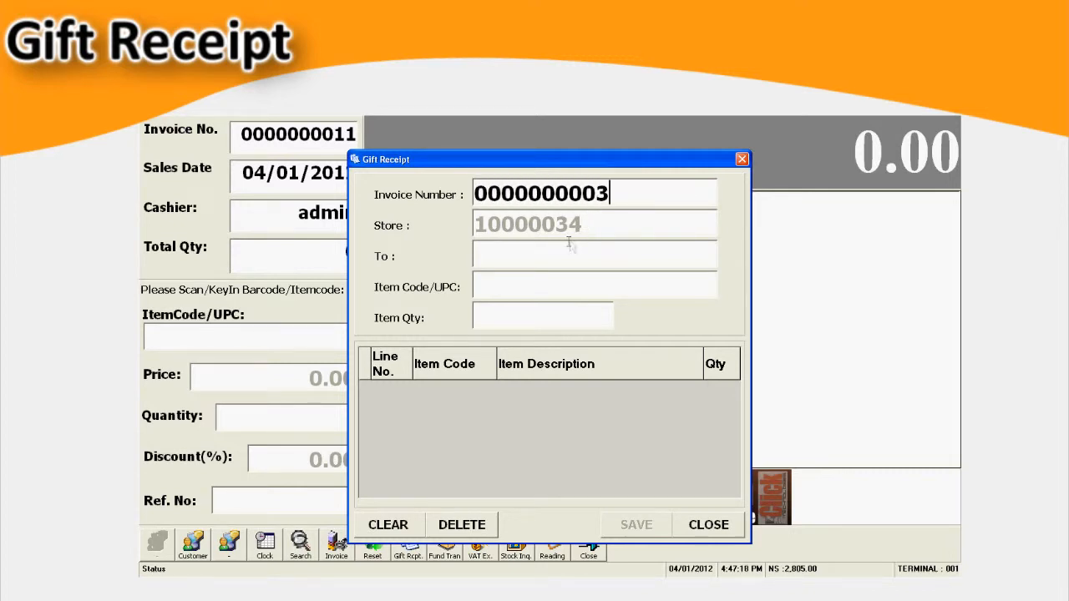
key("Return")
left_click(477, 528)
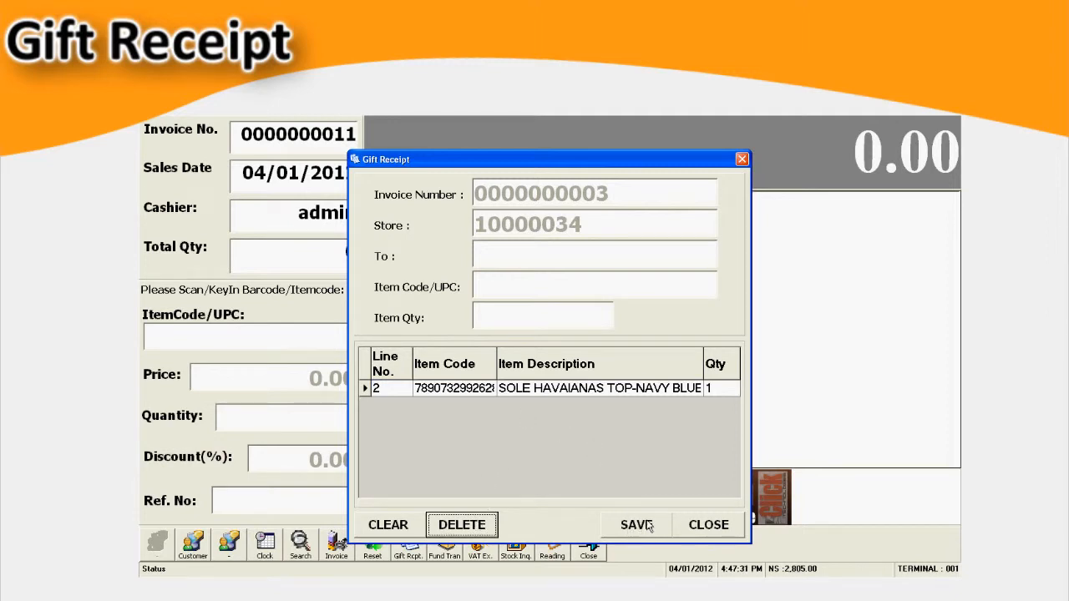
left_click(648, 525)
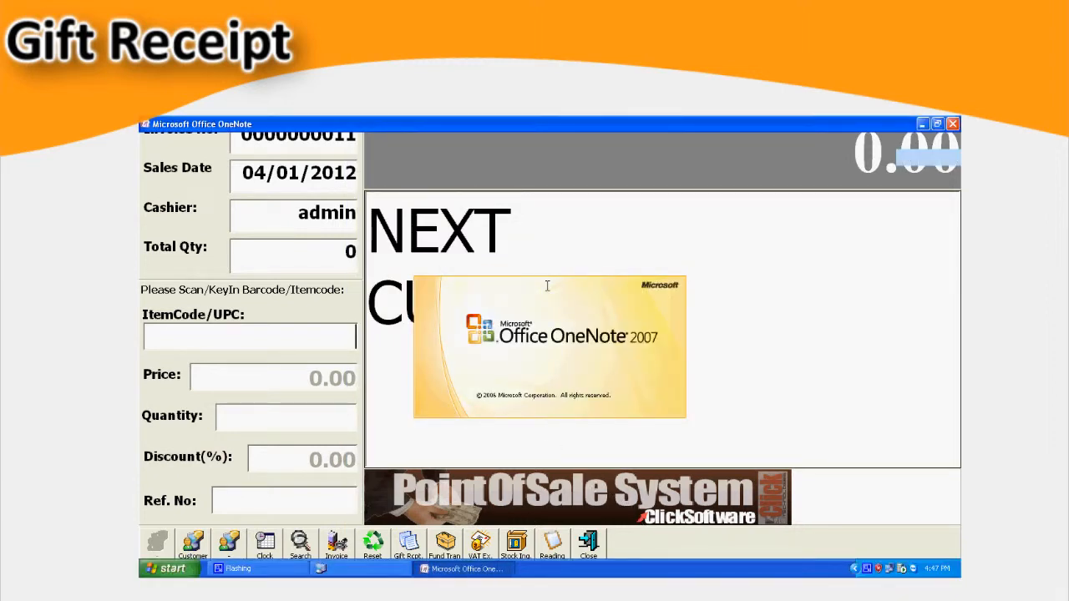
scroll(548, 292, "down", 3)
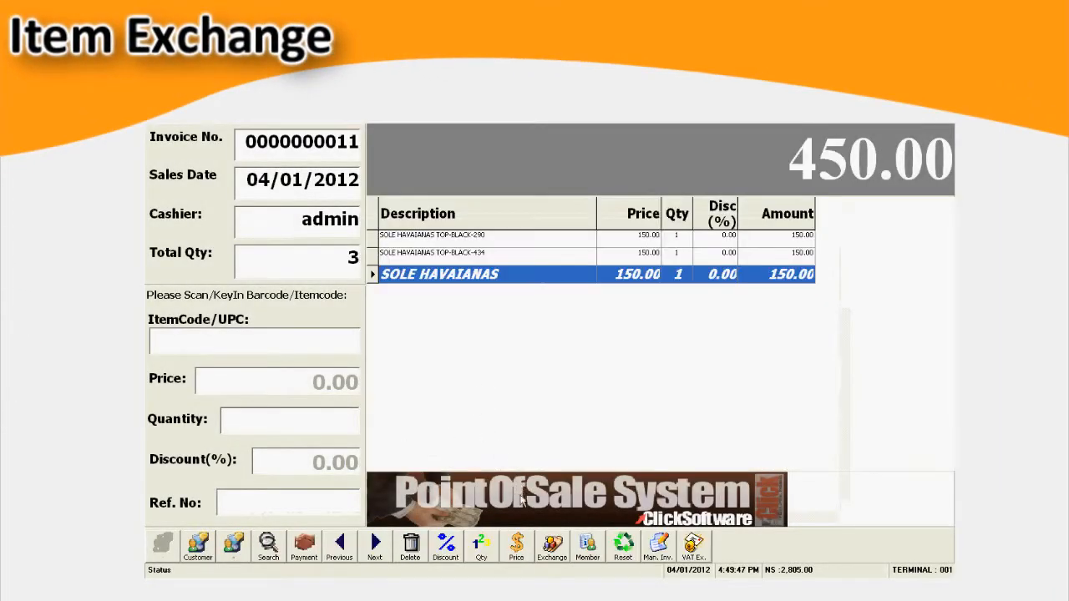
- Mark the SOLE HAVAIANAS TOP-BLACK-312 line as an item exchange, entering the reference invoice number and choosing to continue
left_click(551, 545)
left_click(349, 510)
type("11")
key("Return")
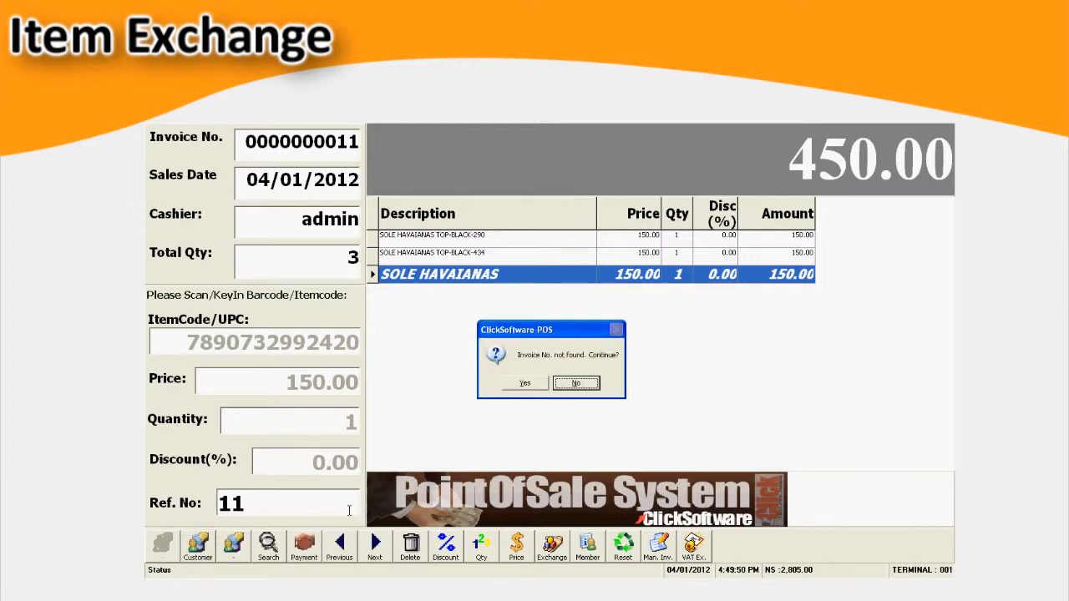
key("Left")
key("Return")
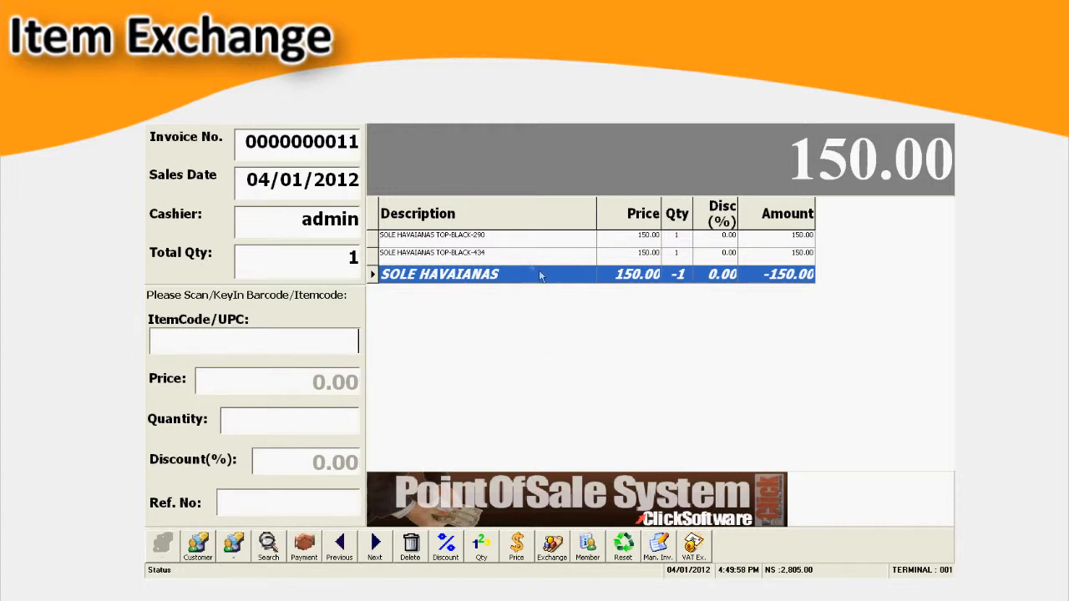
- Proceed to payment for the exchange sale and complete it with 150.00 as the cash tendered
left_click(515, 256)
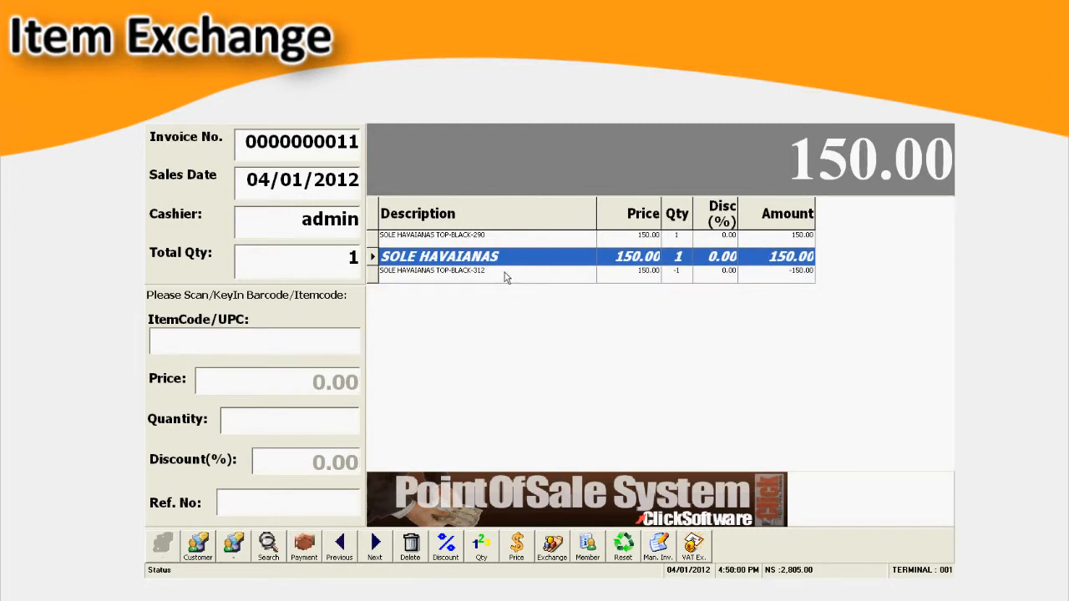
left_click(504, 278)
left_click(302, 544)
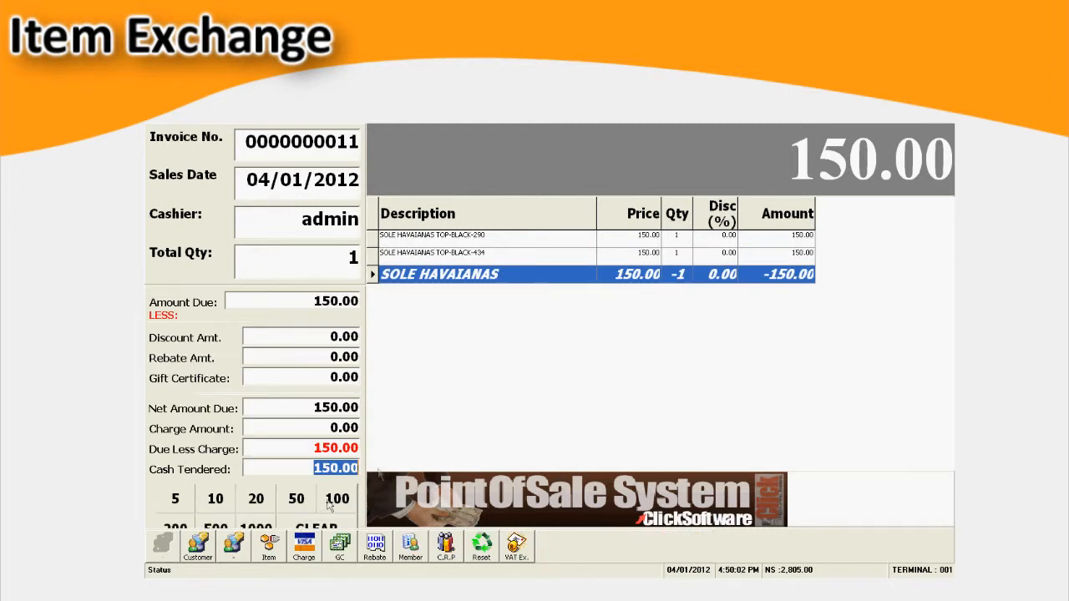
key("Return")
key("Return")
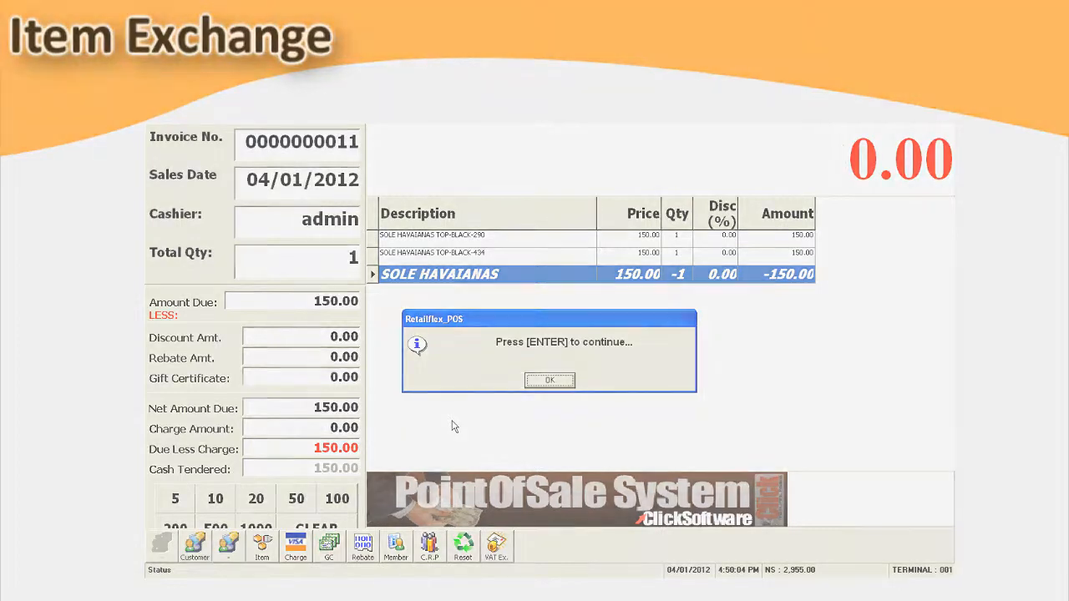
key("Return")
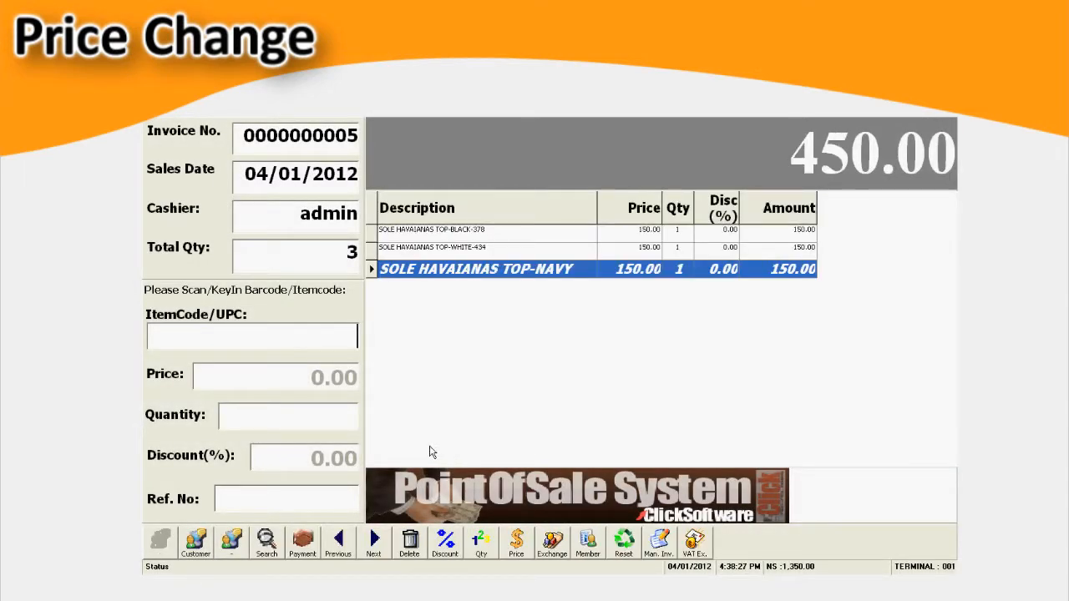
- Change the price of the SOLE HAVAIANAS TOP-NAVY line to 200.00, authorizing the change with the security code
left_click(517, 541)
type("admin")
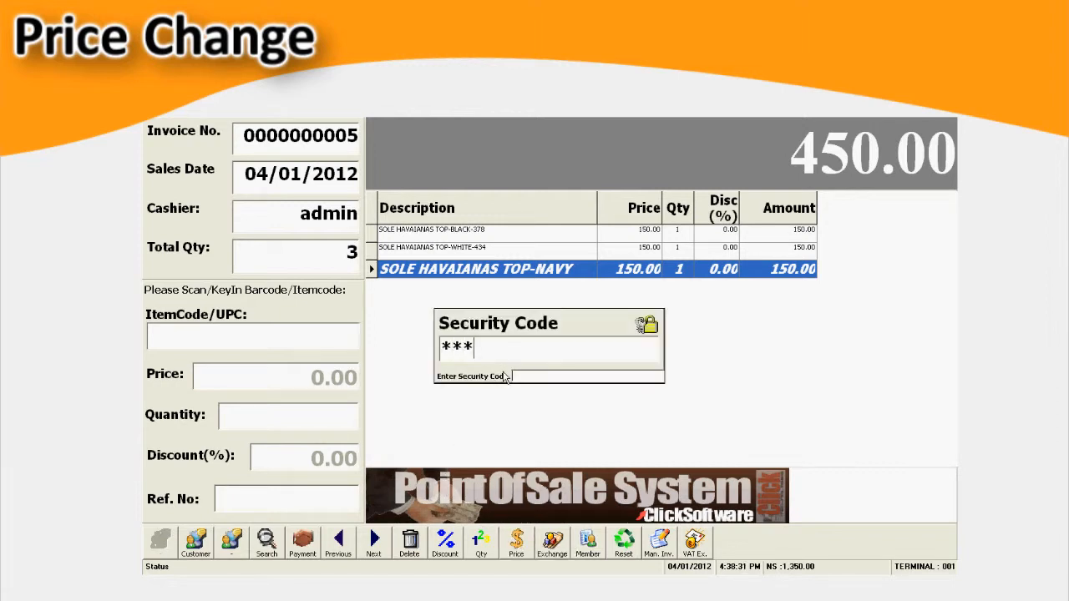
key("Return")
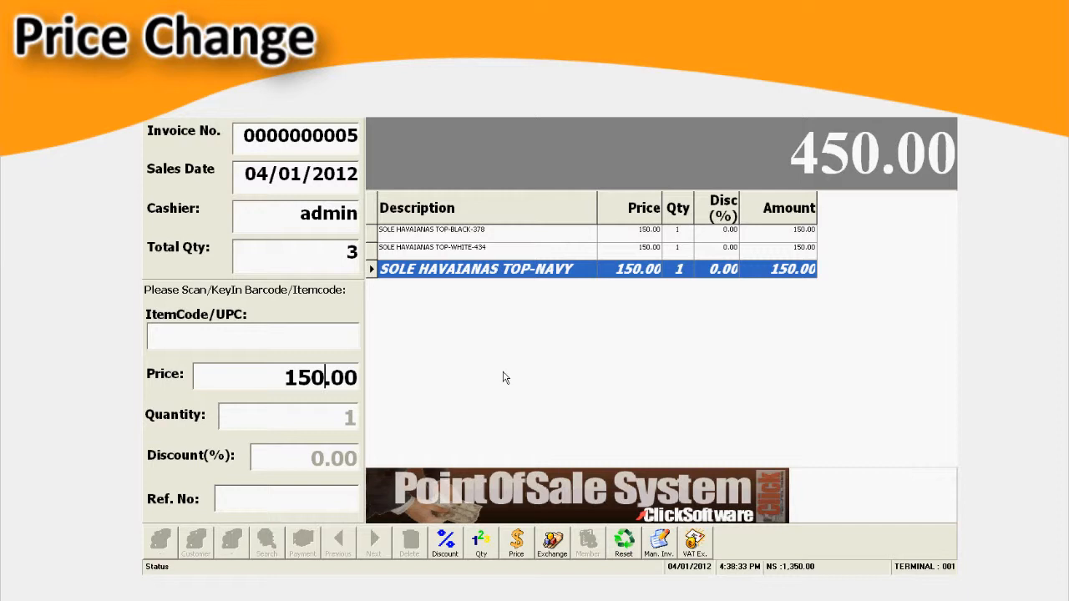
key("BackSpace")
key("BackSpace")
key("BackSpace")
type("200")
key("Return")
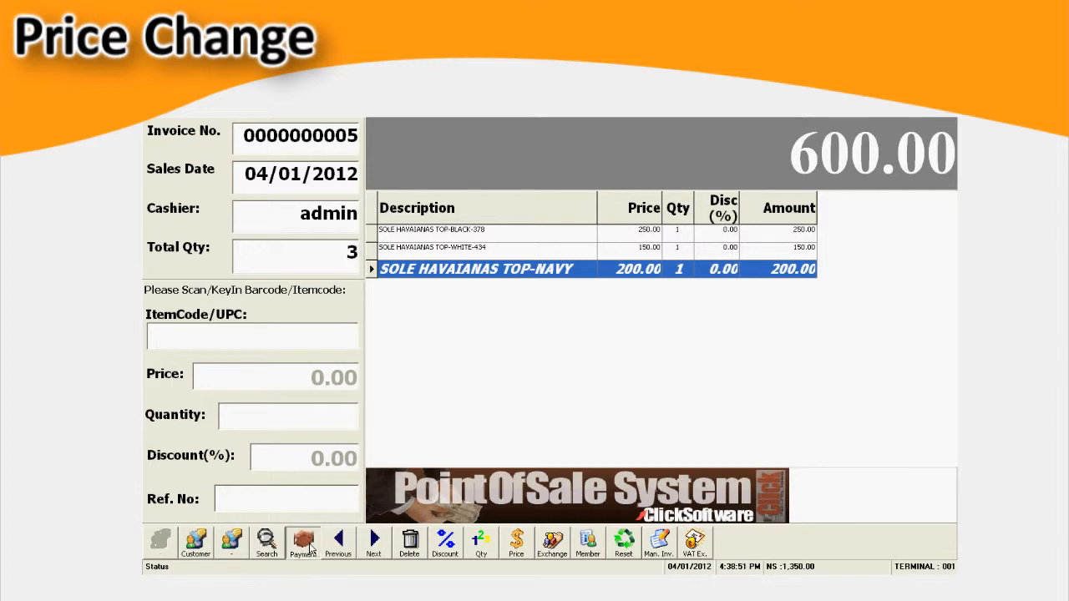
- Proceed to payment for the price-changed sale and complete it with 1000.00 as the cash tendered
left_click(311, 548)
type("1000")
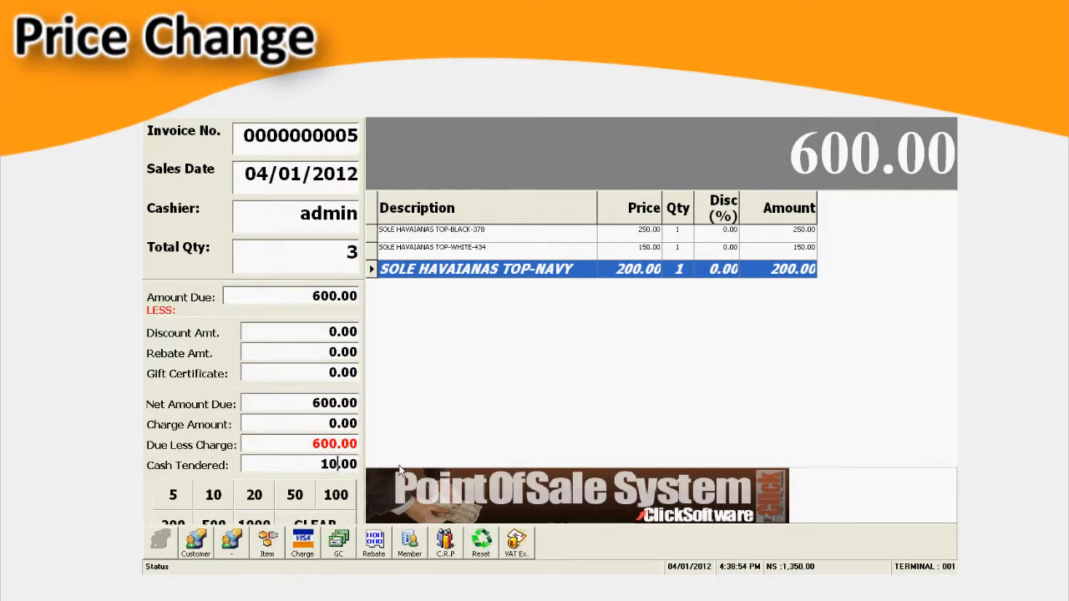
key("Return")
key("Return")
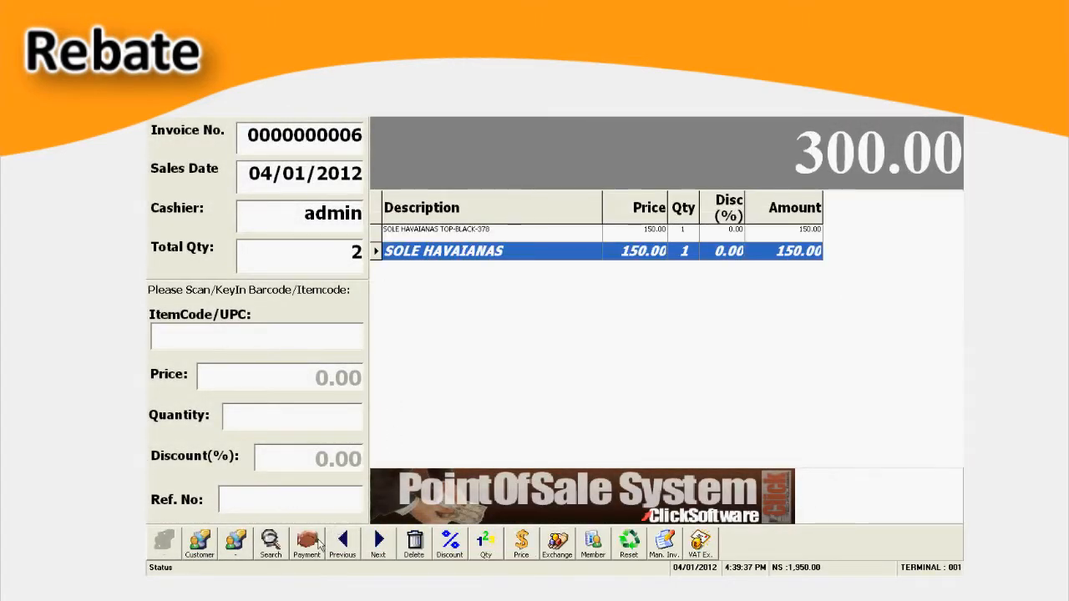
- Proceed to payment and apply a rebate certificate worth 200.00, entering its certificate number
left_click(309, 543)
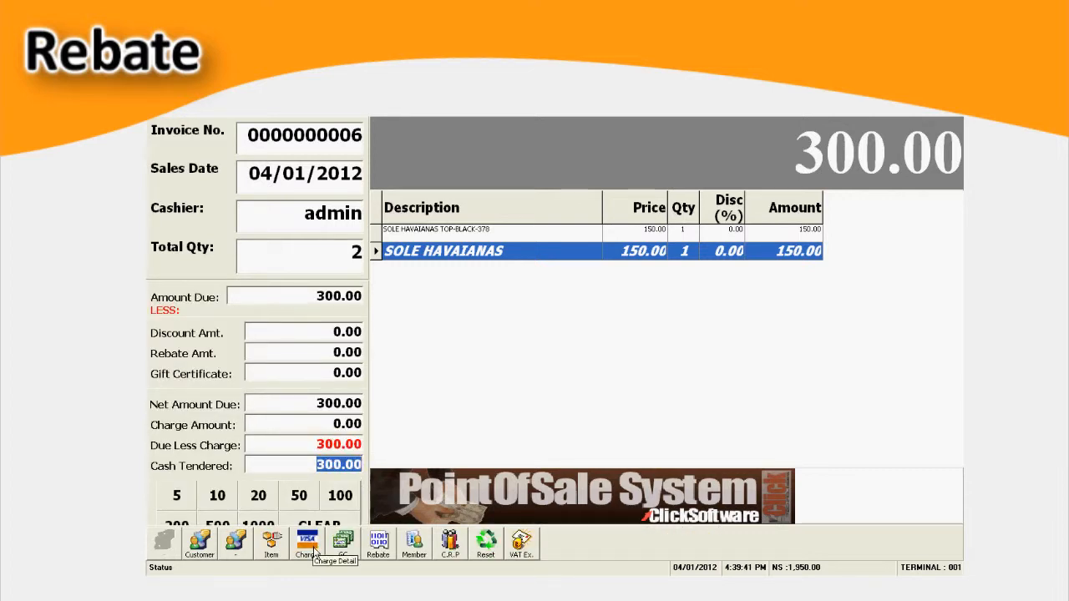
left_click(379, 545)
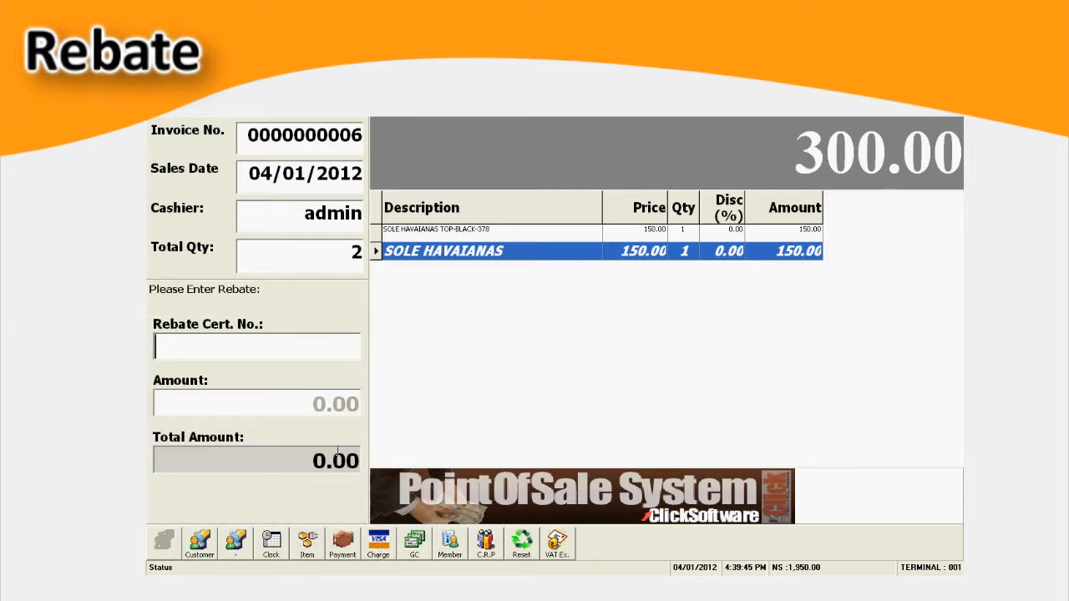
type("87419")
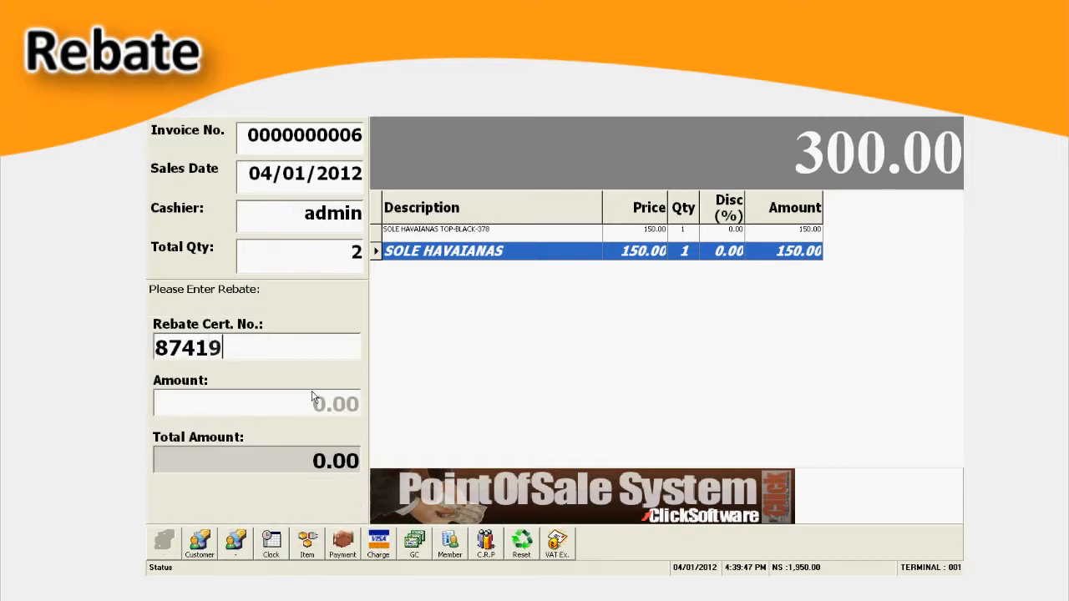
type("123")
key("Return")
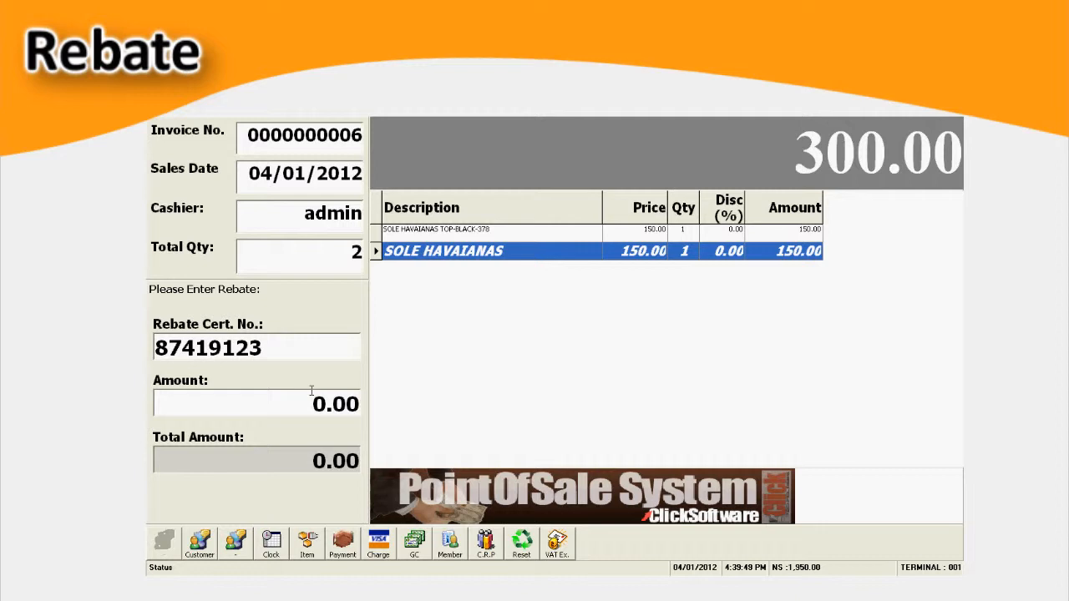
type("200")
key("Return")
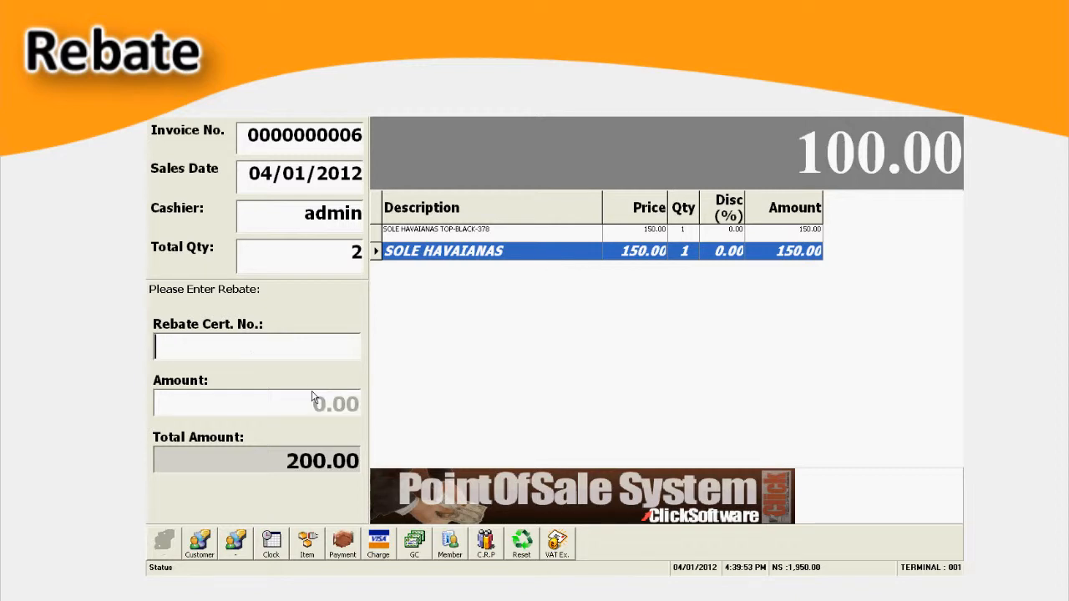
- Add a second rebate certificate with an amount of 100.00 and return to the payment entry
type("763432")
key("Return")
type("1000")
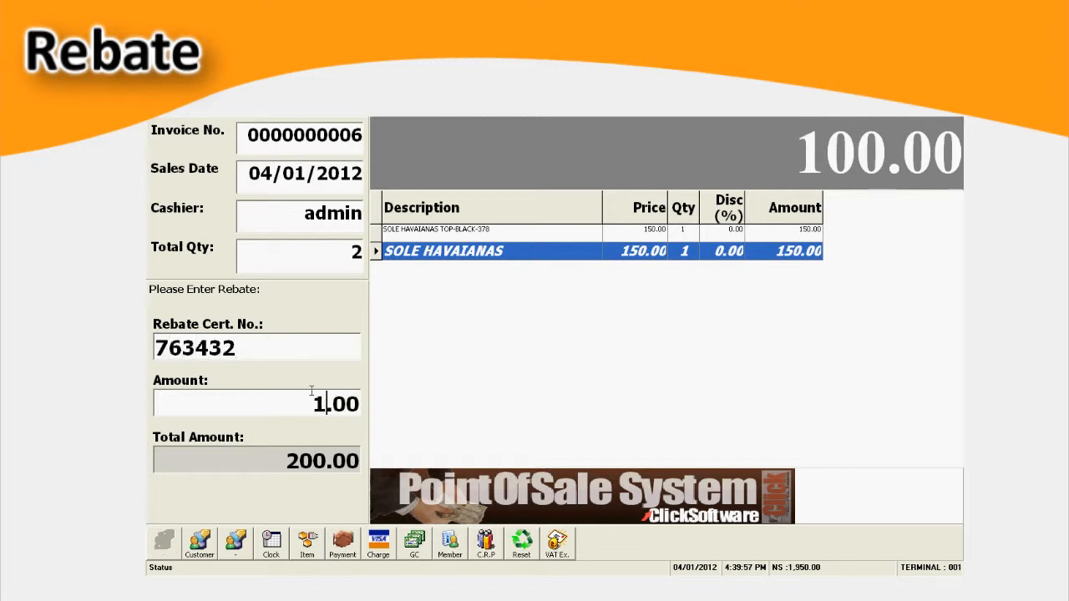
key("BackSpace")
key("Return")
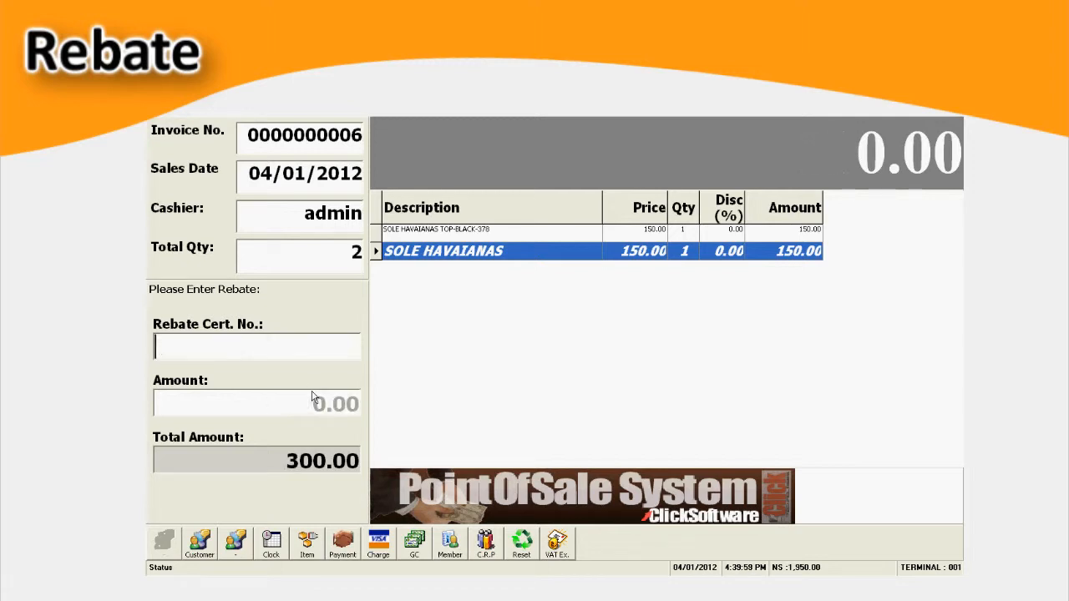
left_click(342, 544)
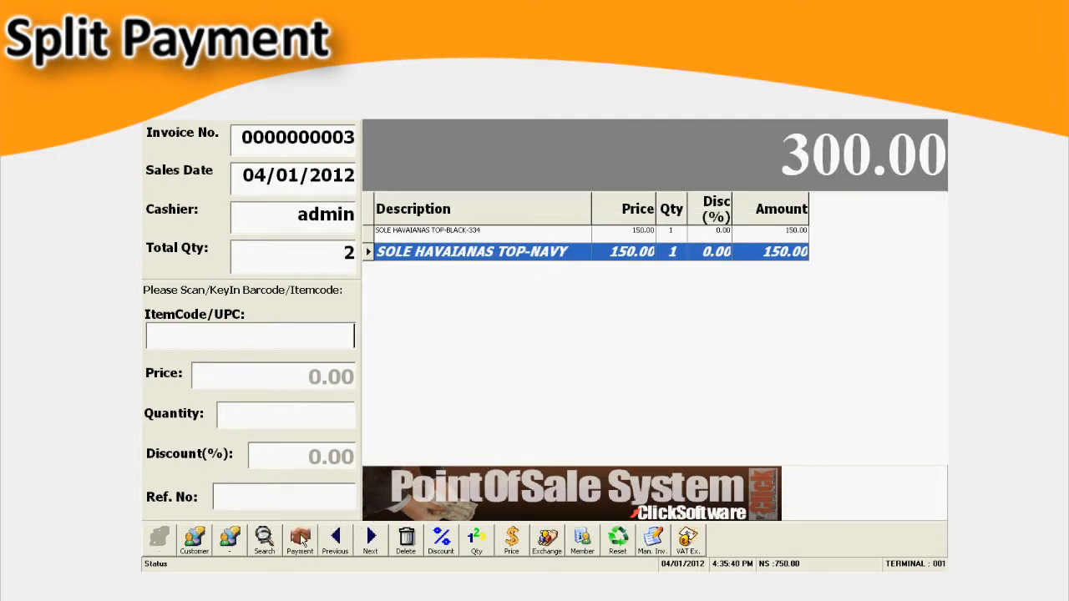
- Start a charge payment for the two-item sale with EPS as the credit bank and enter the credit card number
left_click(300, 537)
left_click(306, 536)
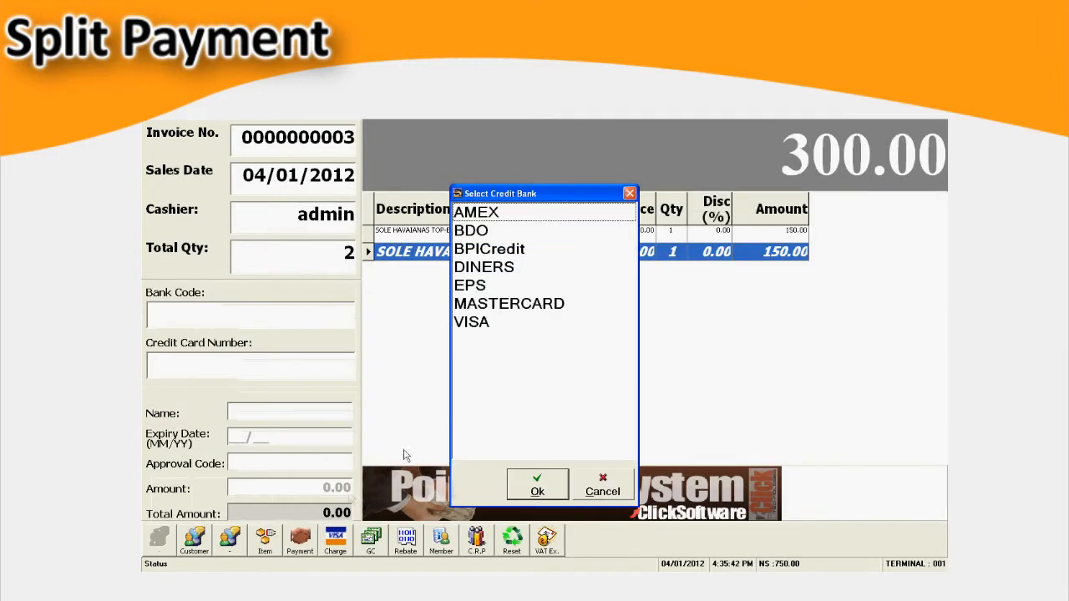
double_click(499, 286)
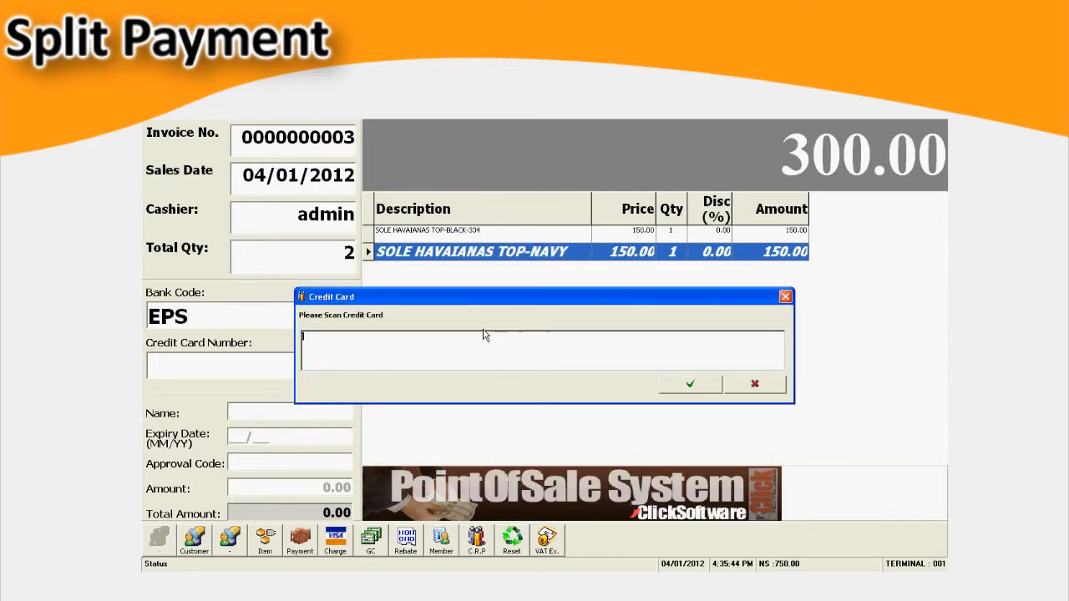
type("12343546546767")
left_click(689, 383)
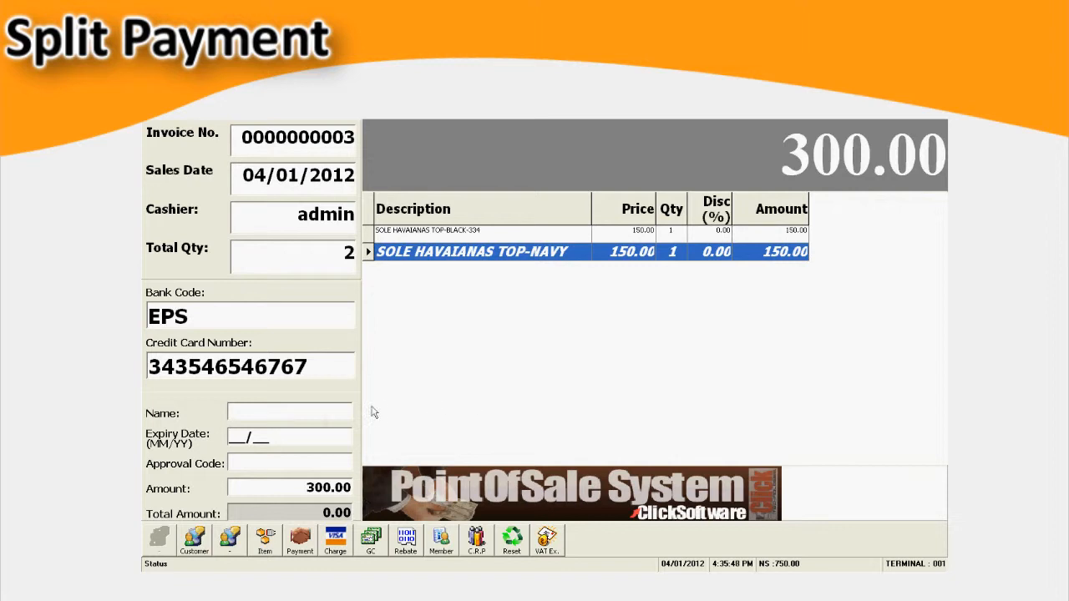
- Fill in the cardholder's name, the card's expiry date and the approval code for the charge
left_click(260, 409)
type("angel")
key("Tab")
type("1213")
left_click(280, 464)
type("1213424")
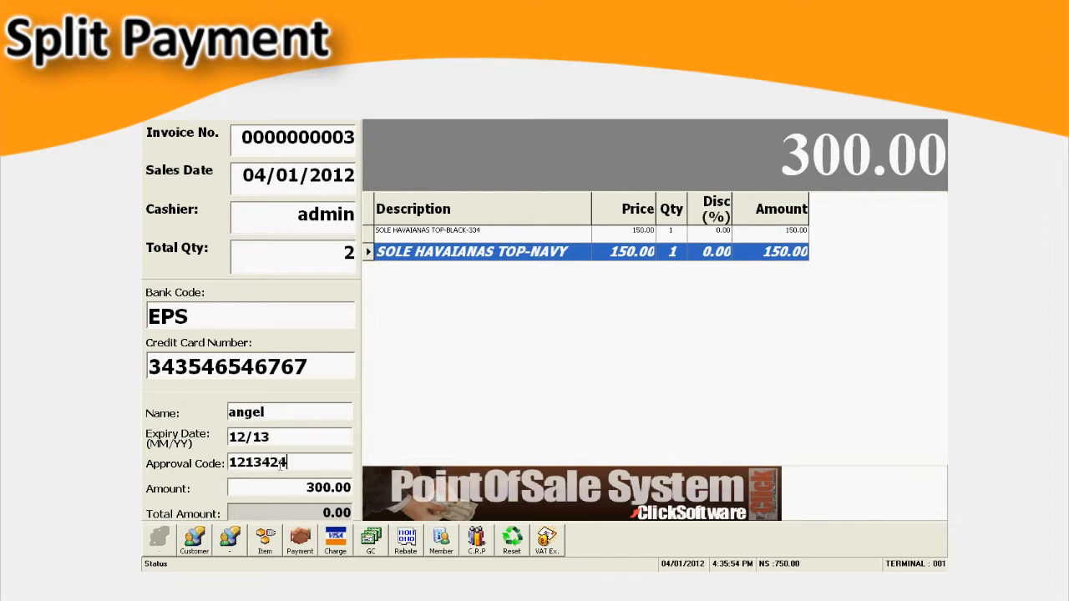
- Set the amount charged to the card to 200.00 and add the charge to the sale
left_click(306, 488)
type("100")
key("Return")
- Return to payment and complete the split sale with 100.00 as the cash tendered
left_click(299, 541)
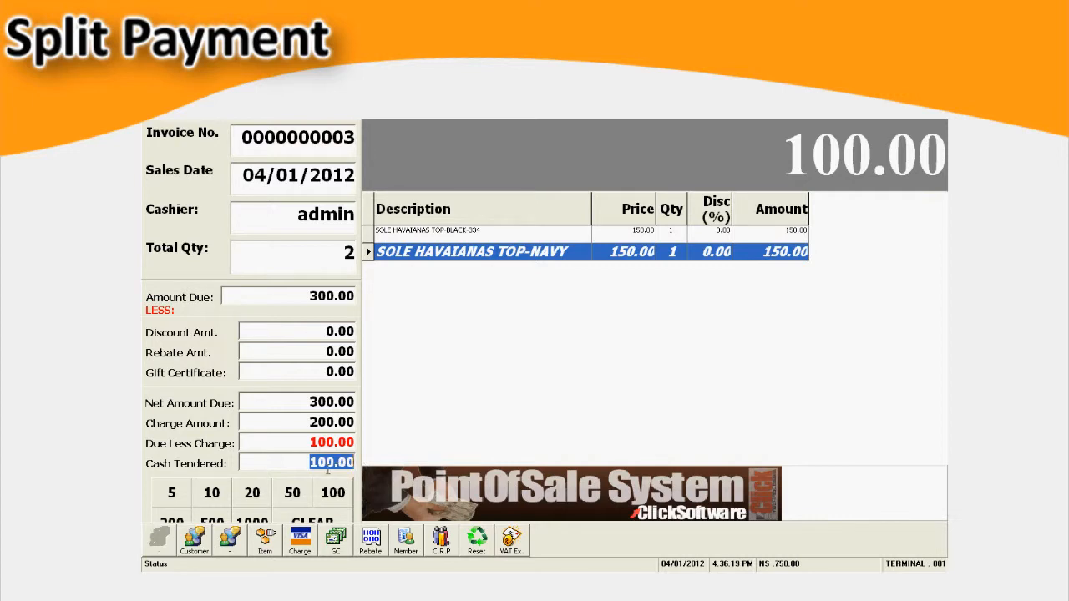
key("Return")
key("Return")
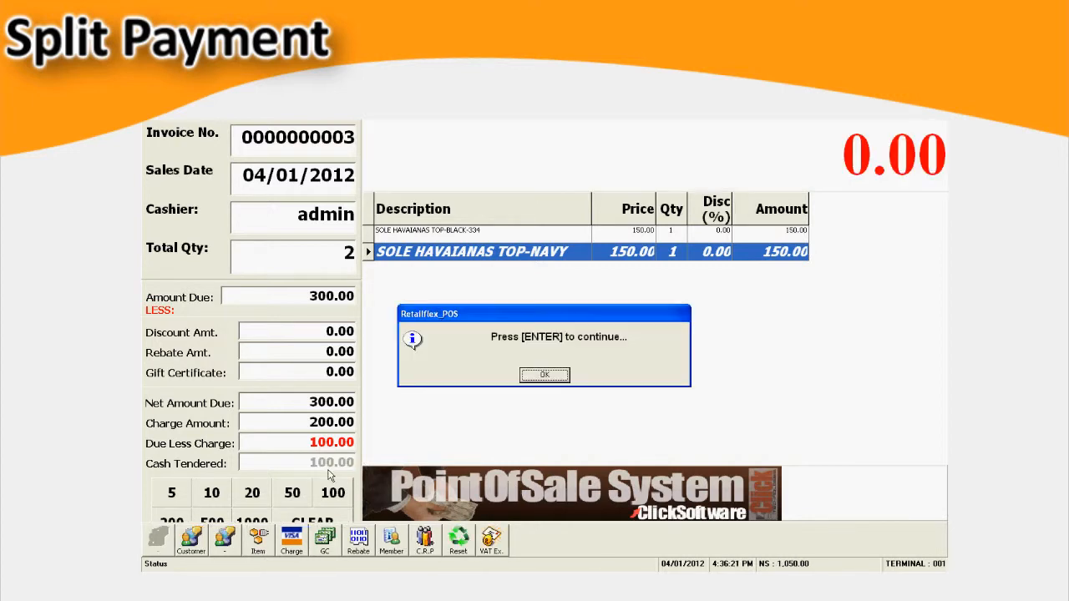
key("Return")
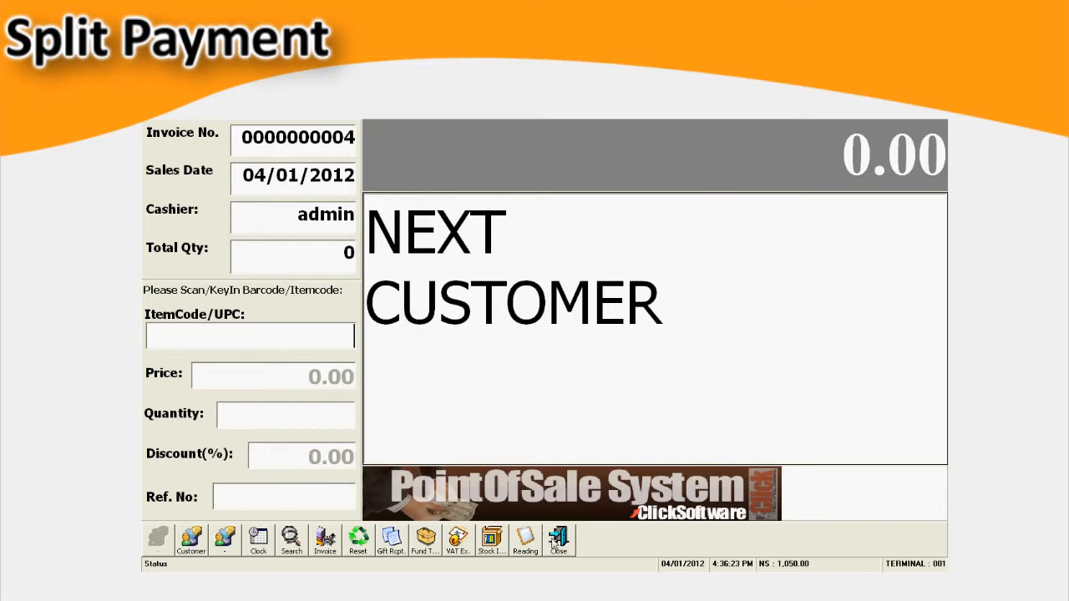
- Close the point-of-sale screen, authorizing it with the security code
left_click(556, 541)
type("*****")
key("Return")
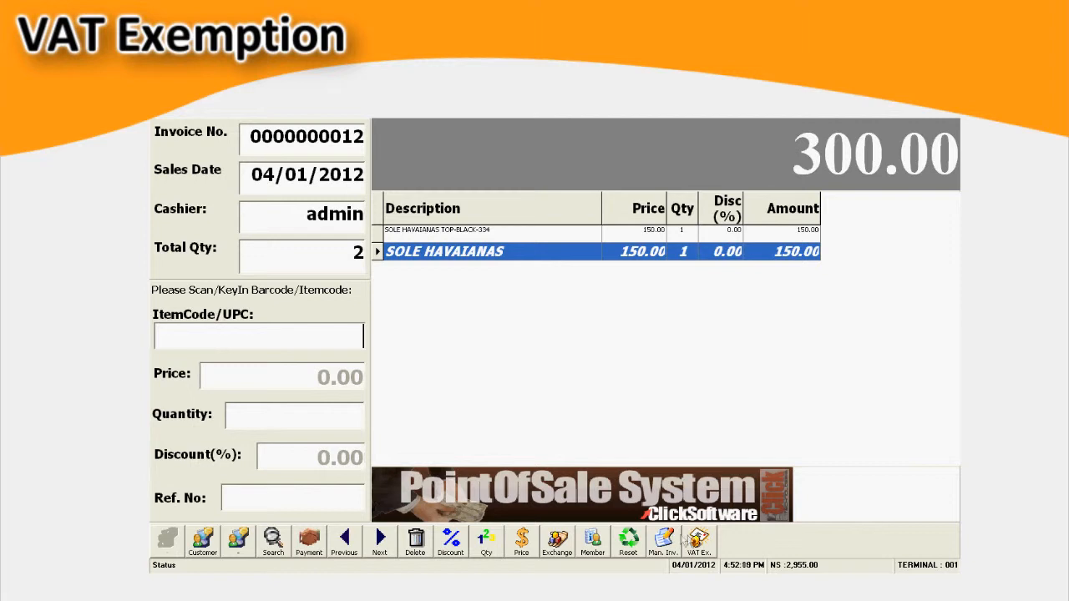
- Make the two-item sale VAT exempt for a foreign dignitary and complete payment with 267.86 as the cash tendered
left_click(697, 541)
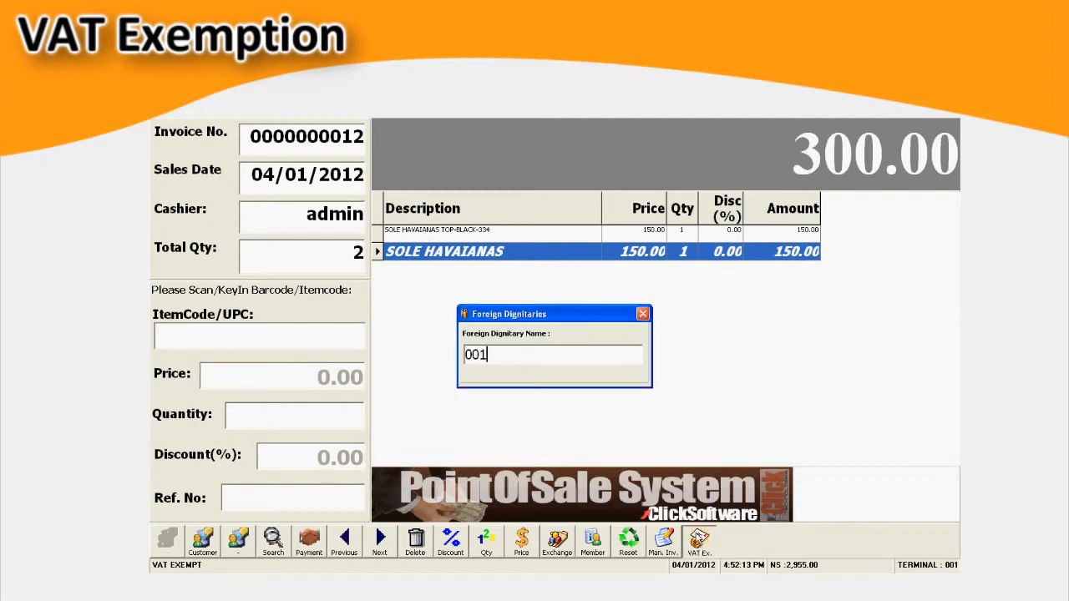
key("Return")
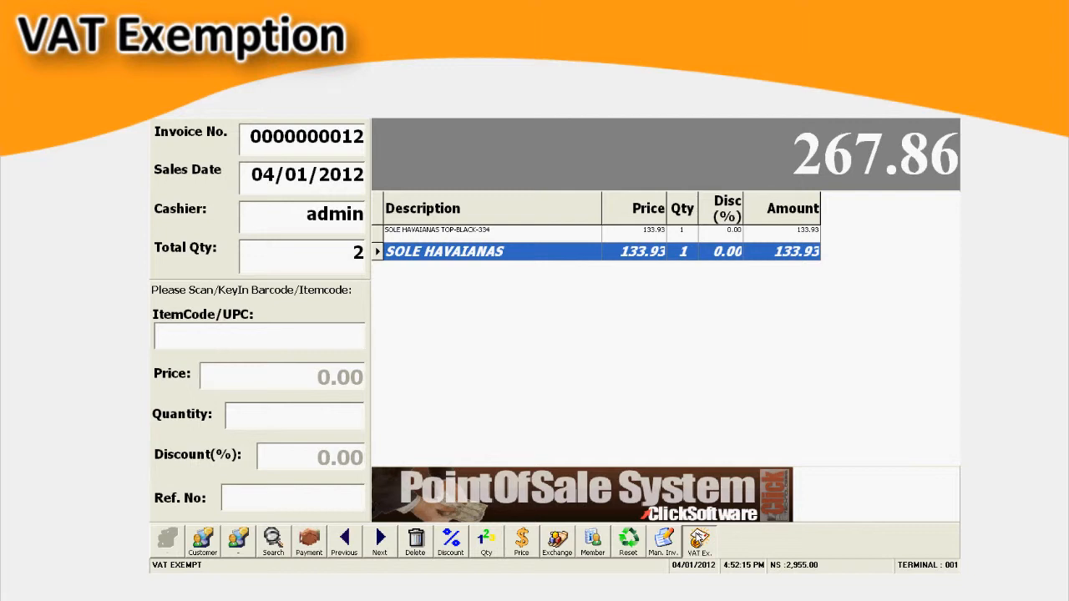
left_click(716, 235)
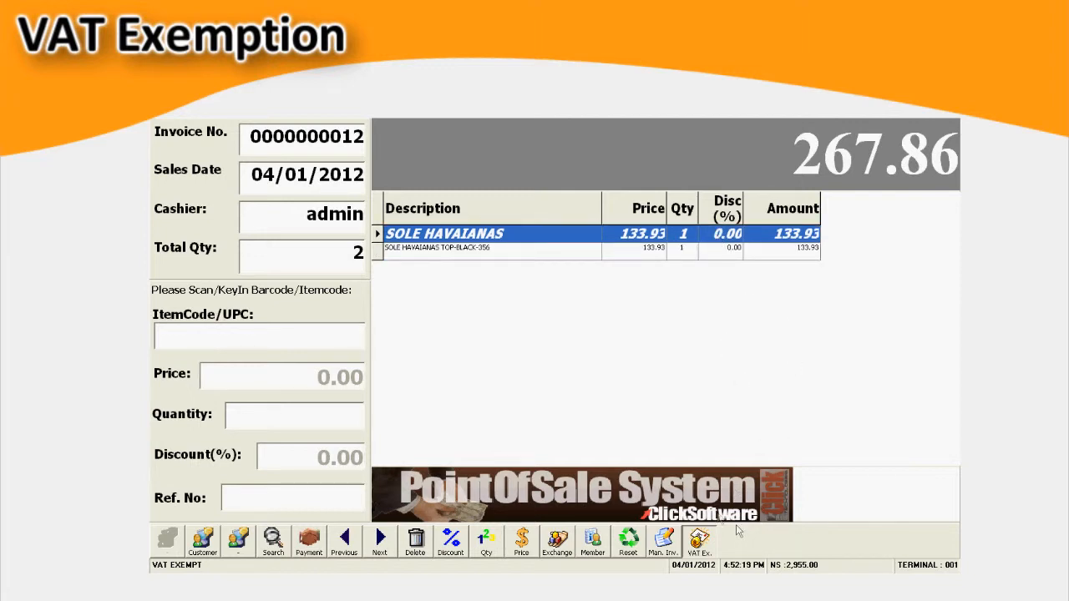
left_click(308, 541)
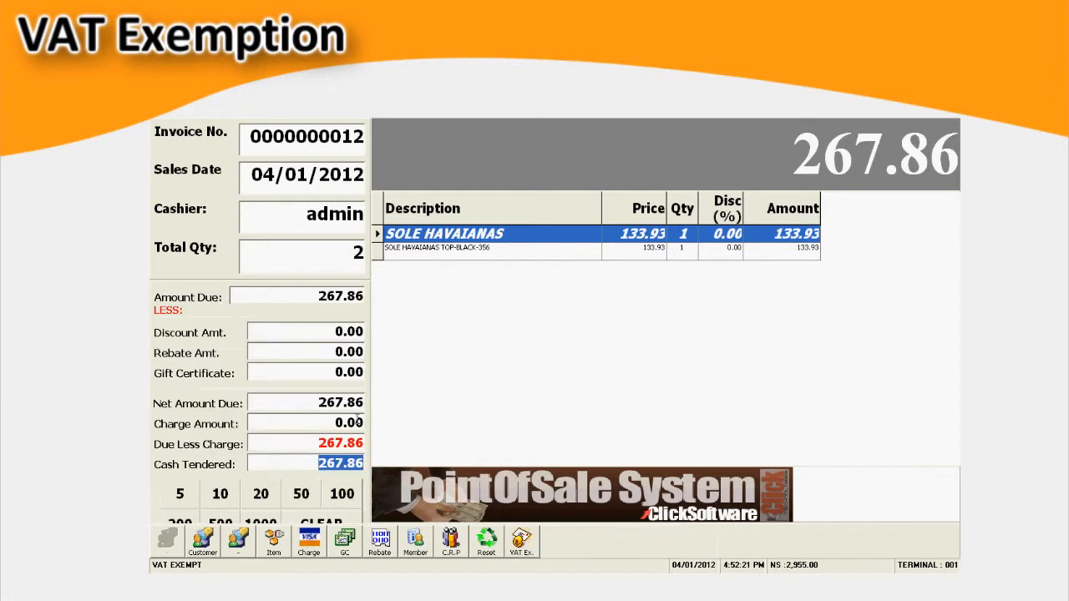
key("Return")
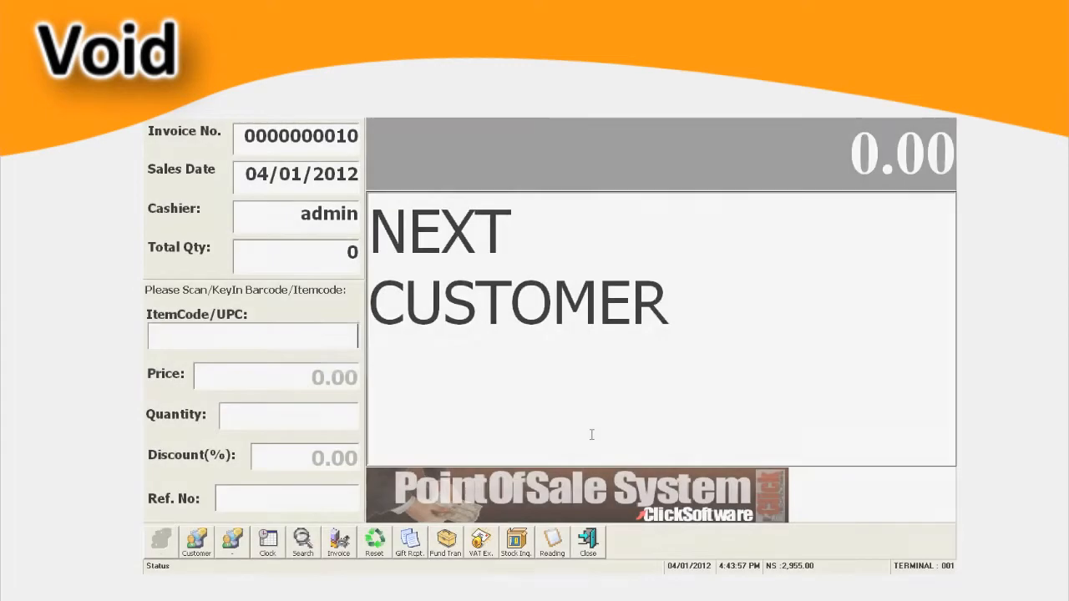
- Find the most recent invoice in the invoice list and open it
left_click(338, 541)
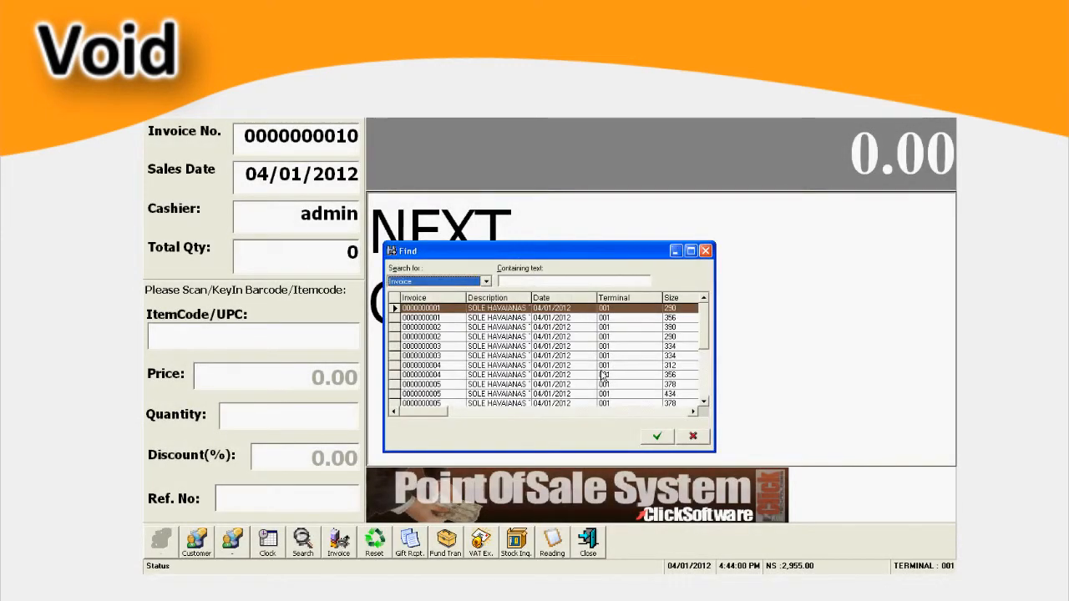
left_click_drag(703, 336, 704, 389)
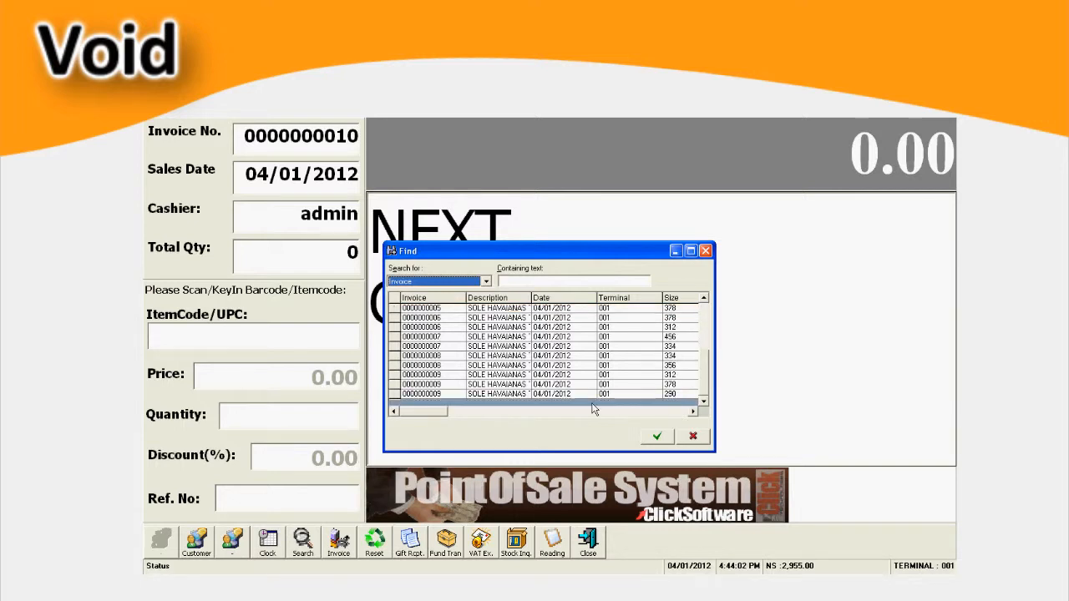
double_click(589, 396)
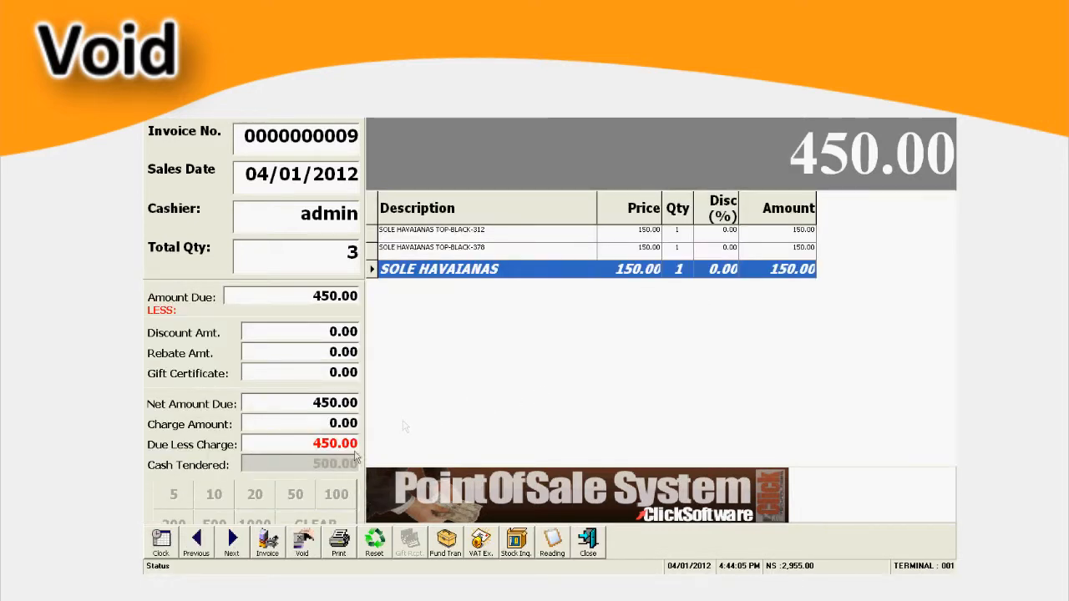
- Start voiding the opened invoice, authorizing it with the security code
left_click(300, 543)
type("****")
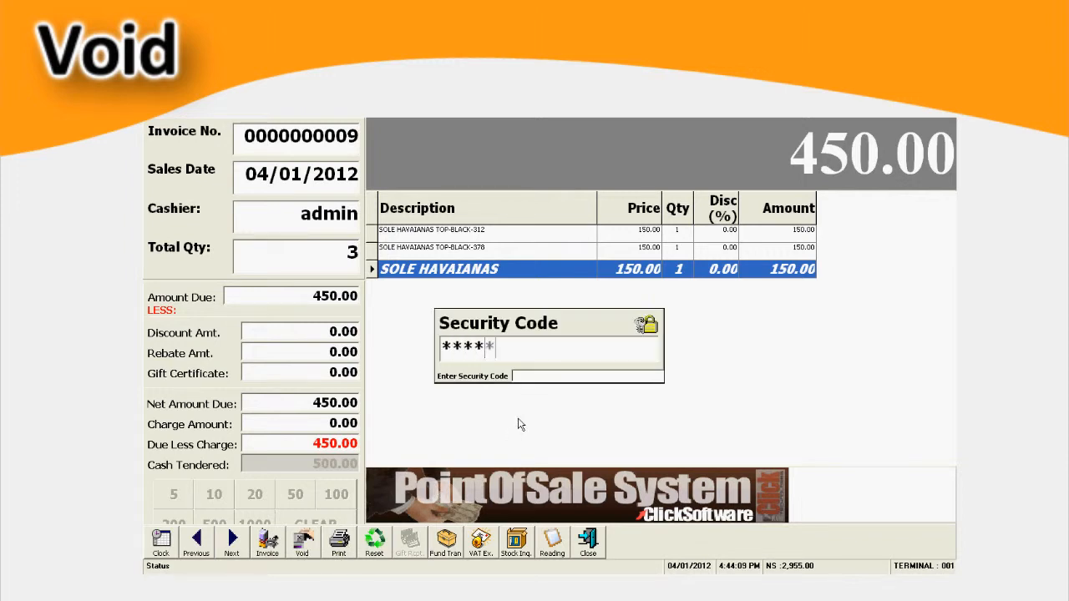
type("*")
key("Return")
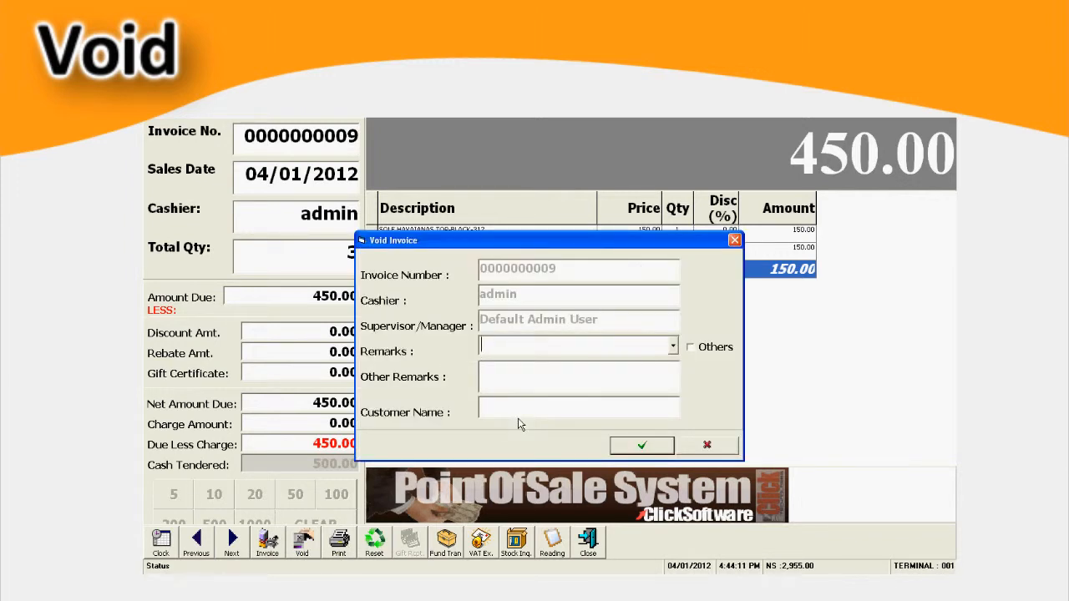
- Choose a remark from the predefined reasons, enter the customer's name and confirm voiding the invoice
left_click(673, 346)
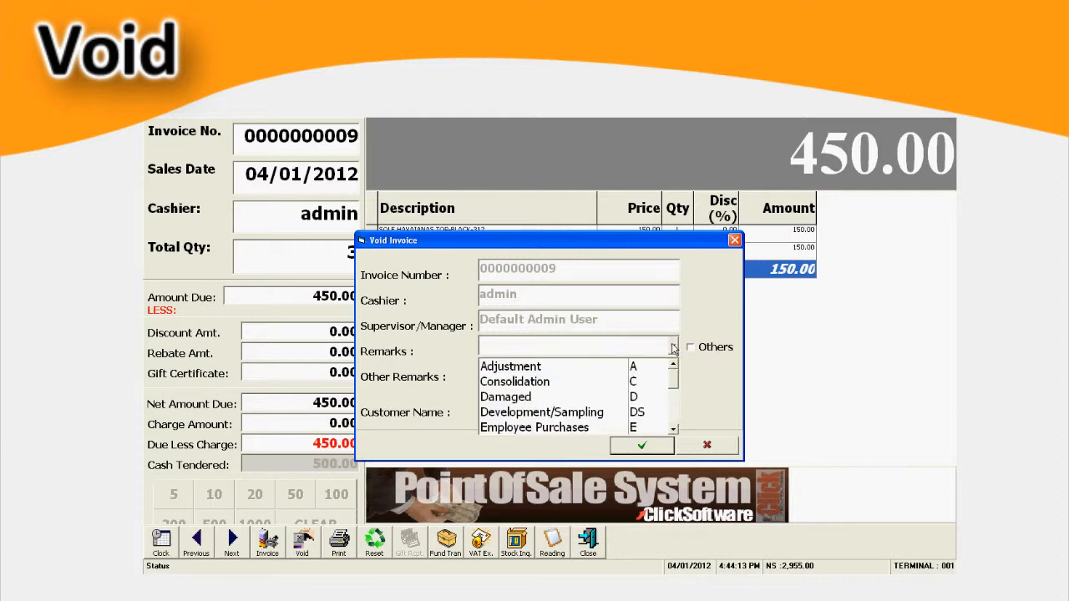
left_click(534, 391)
left_click(548, 409)
type("Xian")
left_click(651, 449)
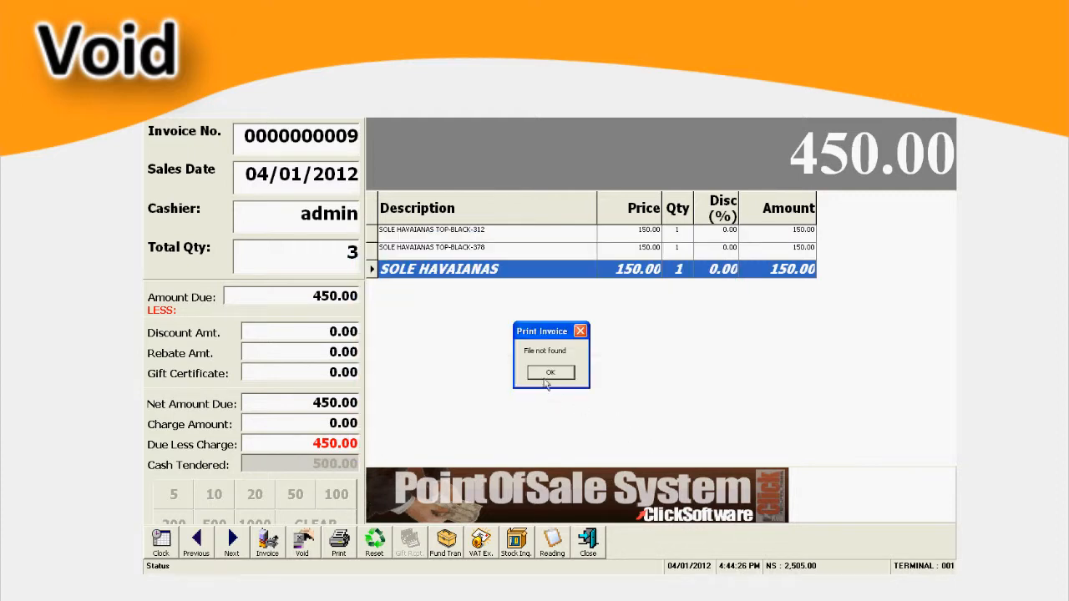
left_click(545, 376)
- Exit the point-of-sale session after the void by supplying the security code
left_click(590, 543)
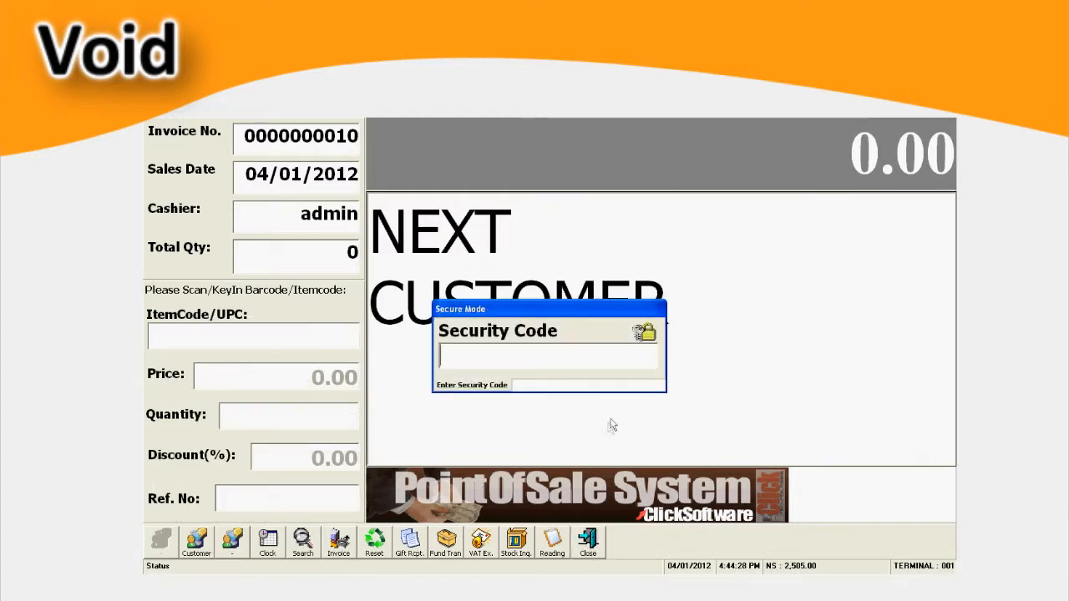
type("*****")
key("Return")
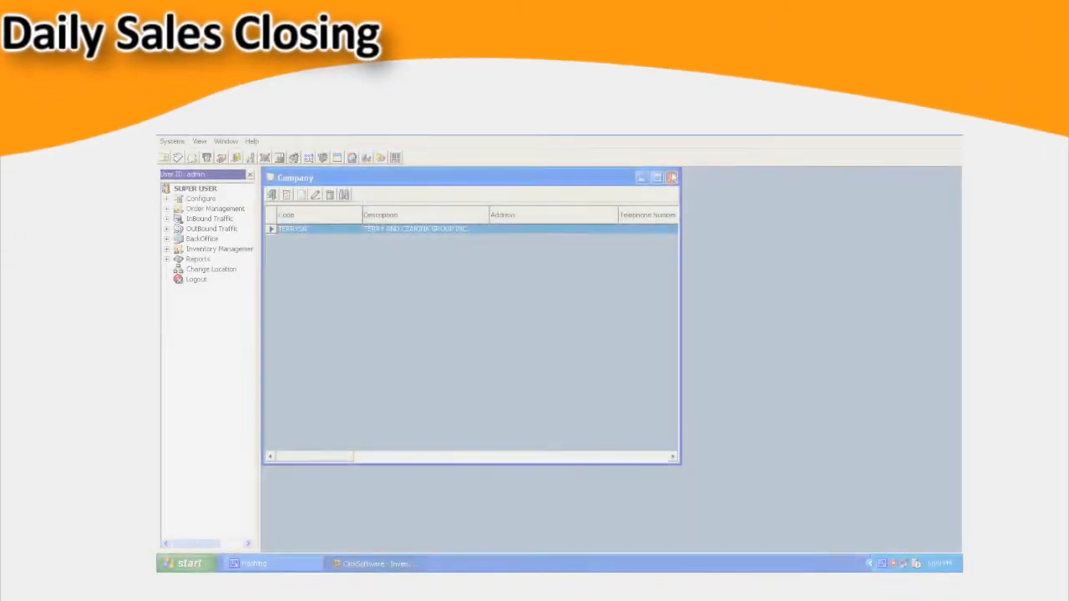
- In the ClickSoftware inventory program, widen the navigation tree and open Daily Sales Closing from the BackOffice processes
left_click(672, 177)
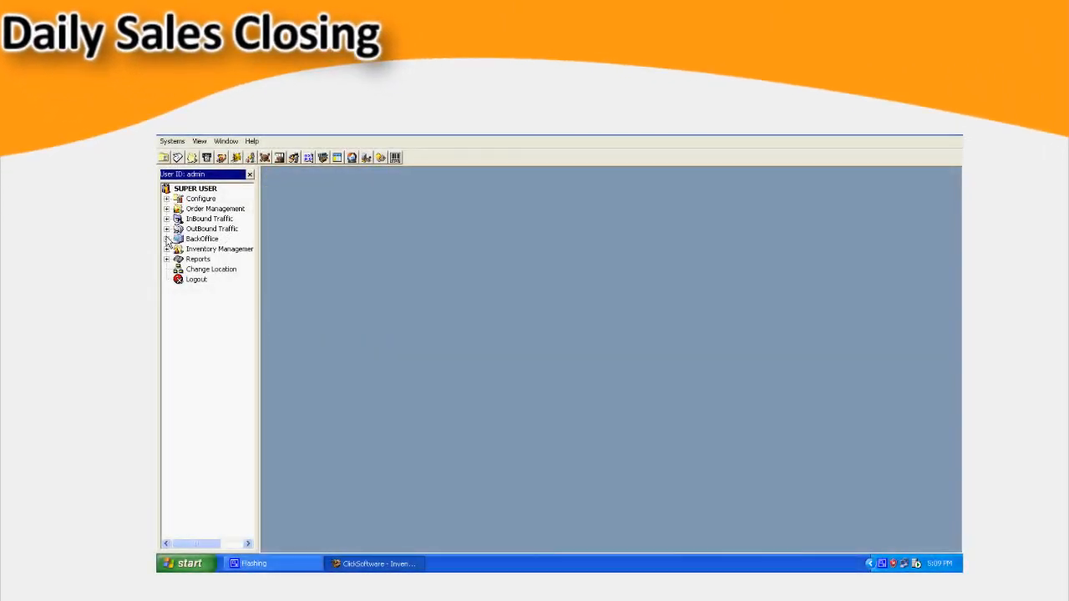
left_click(167, 238)
left_click(178, 249)
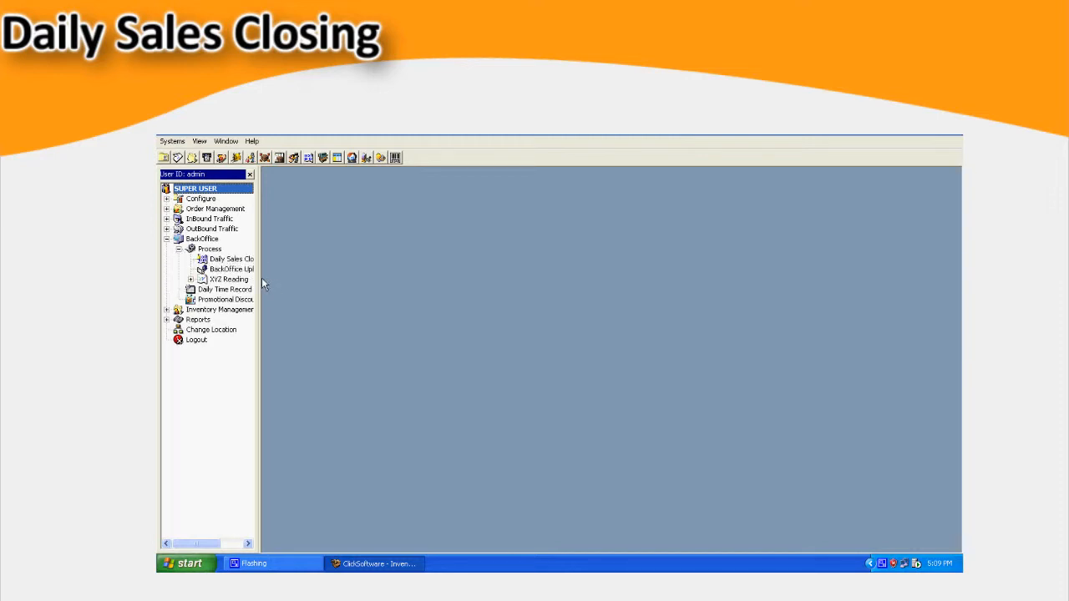
left_click_drag(262, 279, 364, 287)
double_click(246, 261)
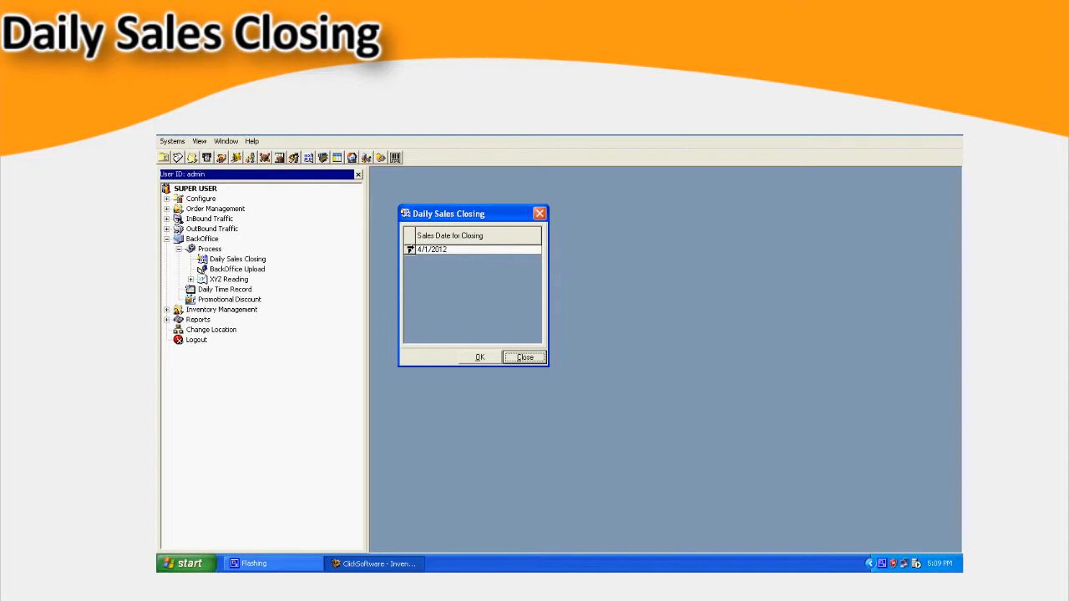
- Run the daily sales closing for the sales date 4/1/2012
left_click(469, 359)
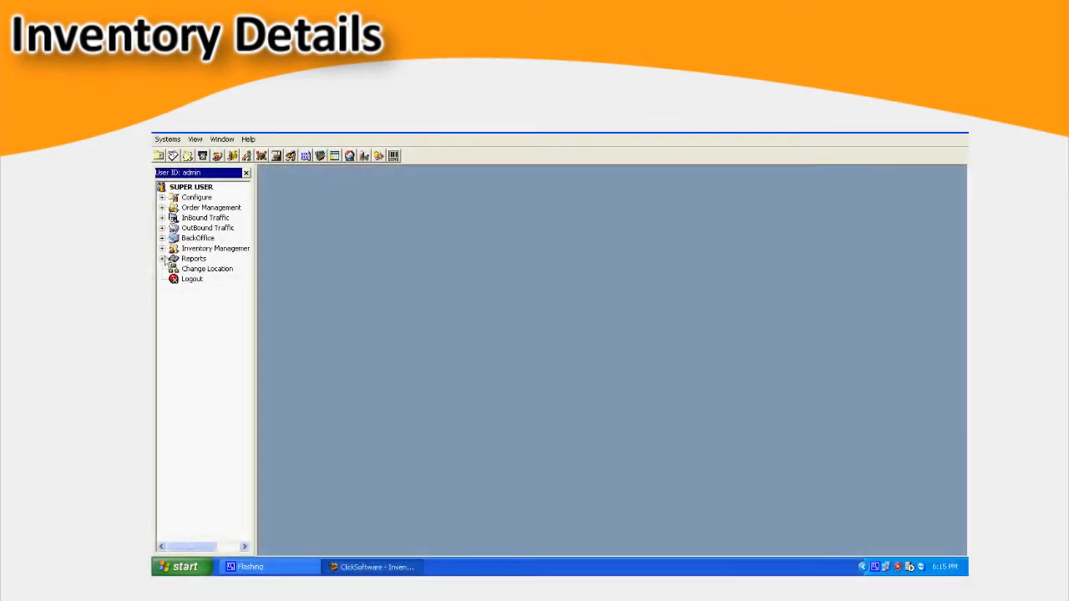
- Open Inventory Details under Inventory Management, maximize it and show the stock by item code
left_click(162, 249)
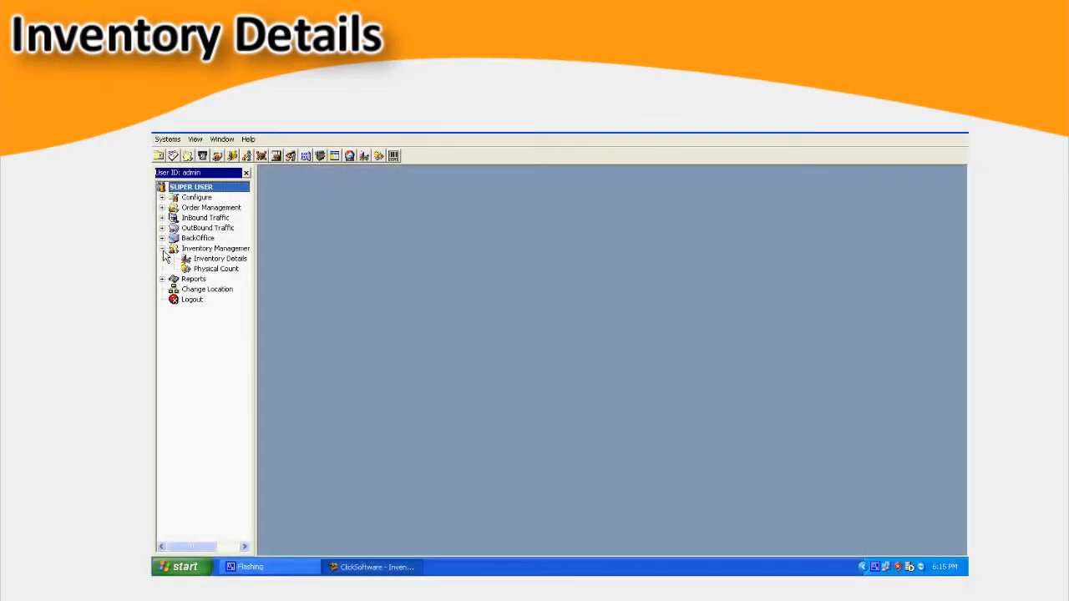
double_click(220, 259)
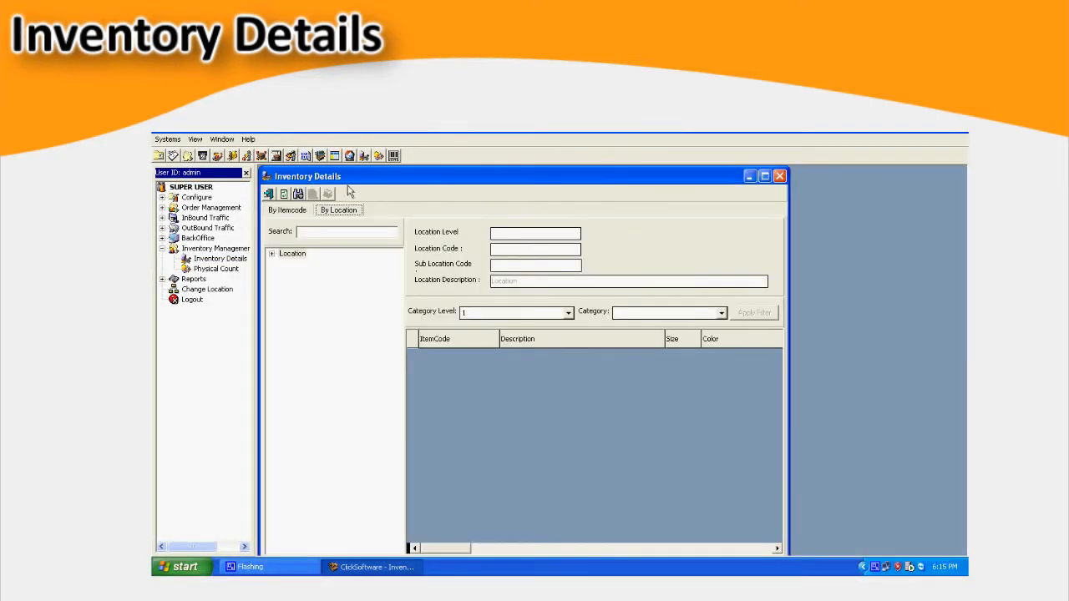
double_click(341, 176)
left_click(284, 190)
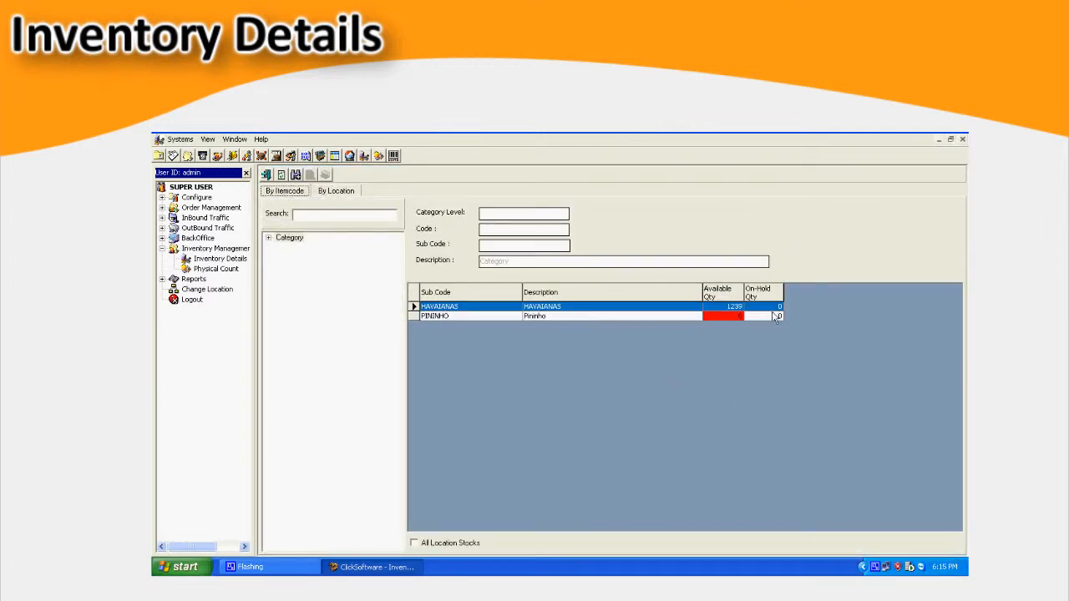
- Examine the available and on-hand quantities of the HAVAIANAS and PININHO categories
left_click(748, 310)
left_click(728, 289)
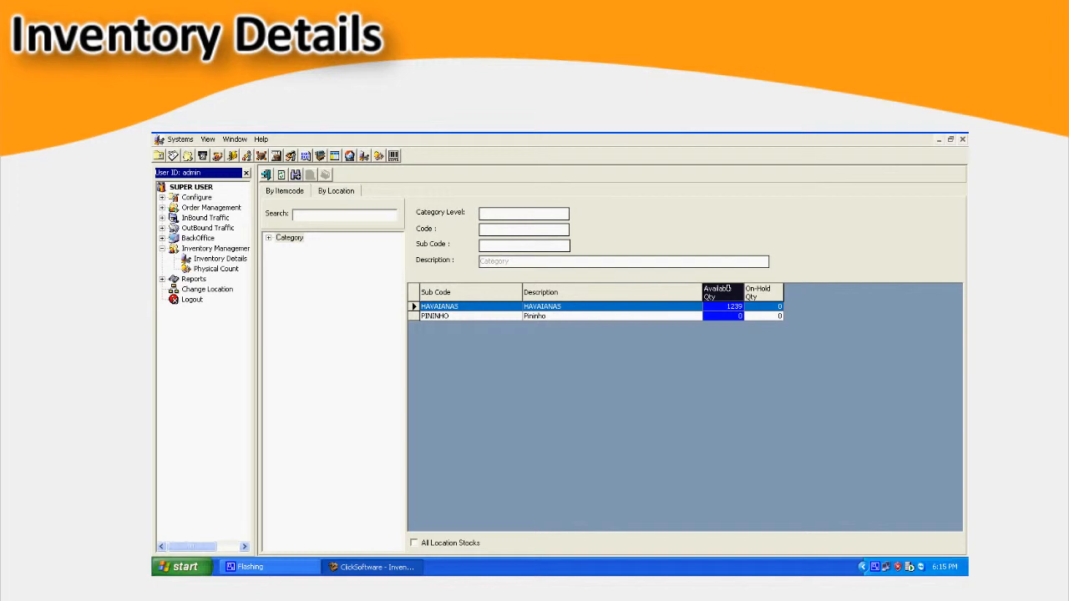
left_click(761, 290)
left_click(730, 308)
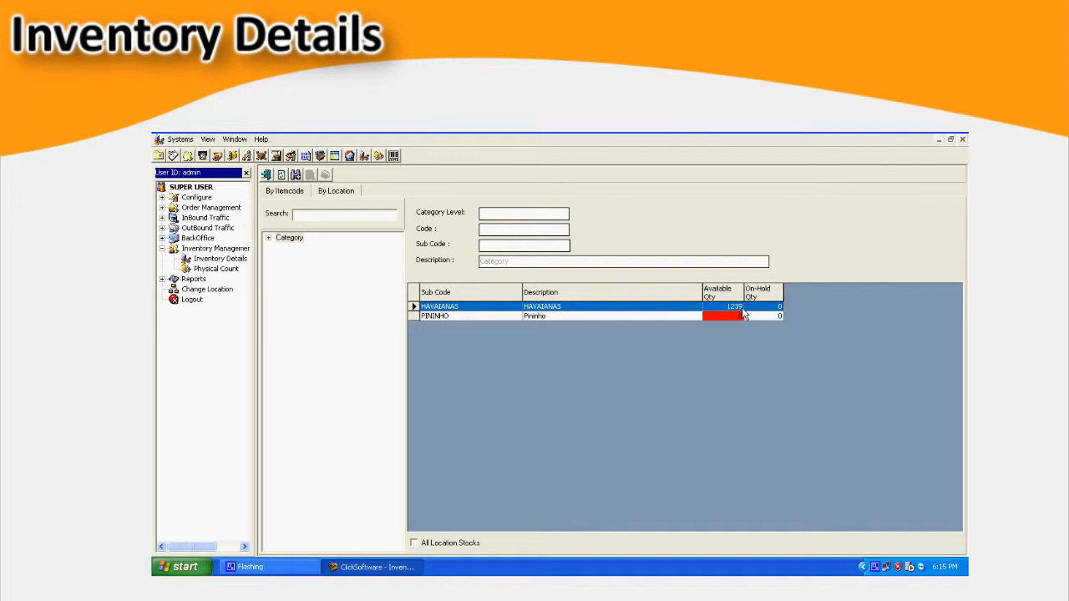
- Expand the category tree through HAVAIANAS and H-SOLE, and review the item quantities under HSO-TOP2009
left_click(269, 239)
left_click(281, 248)
left_click(292, 268)
left_click(344, 299)
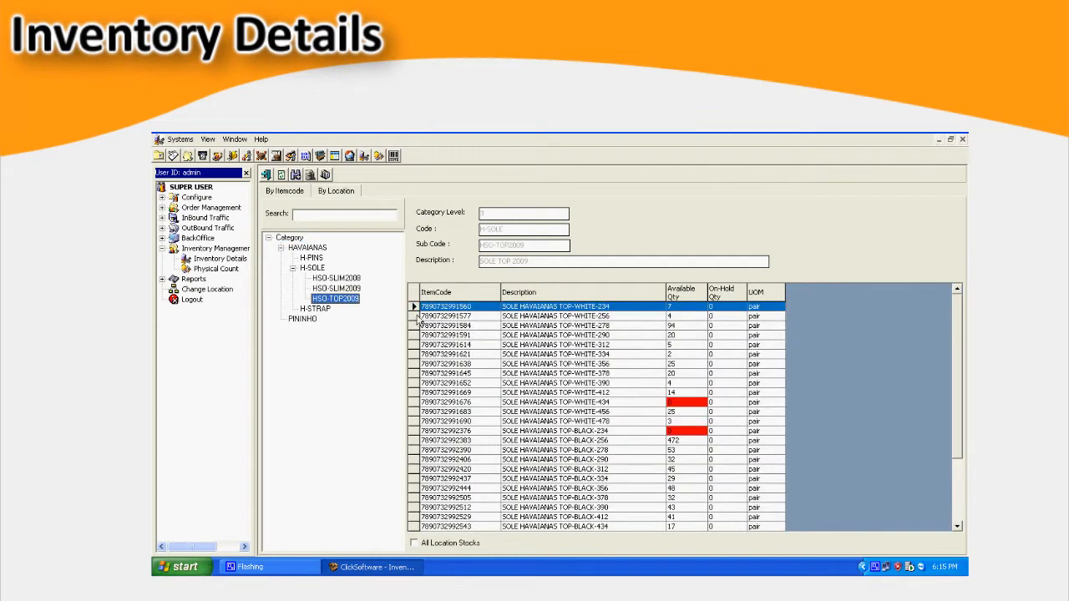
left_click(583, 359)
left_click(583, 423)
- Show the inventory by location and review the item quantities held at location 10000034
left_click(349, 192)
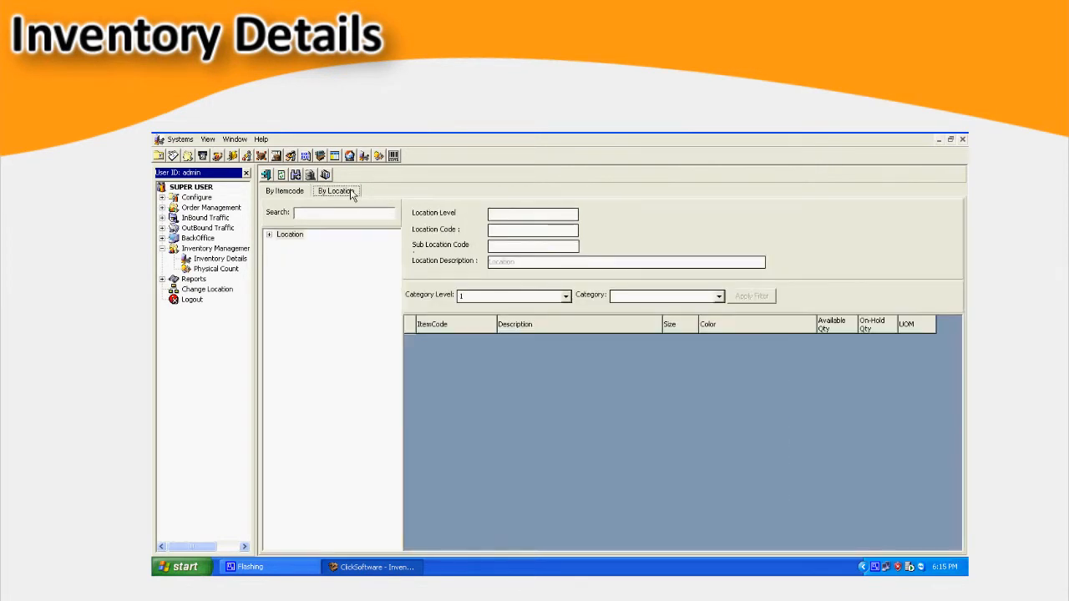
left_click(271, 236)
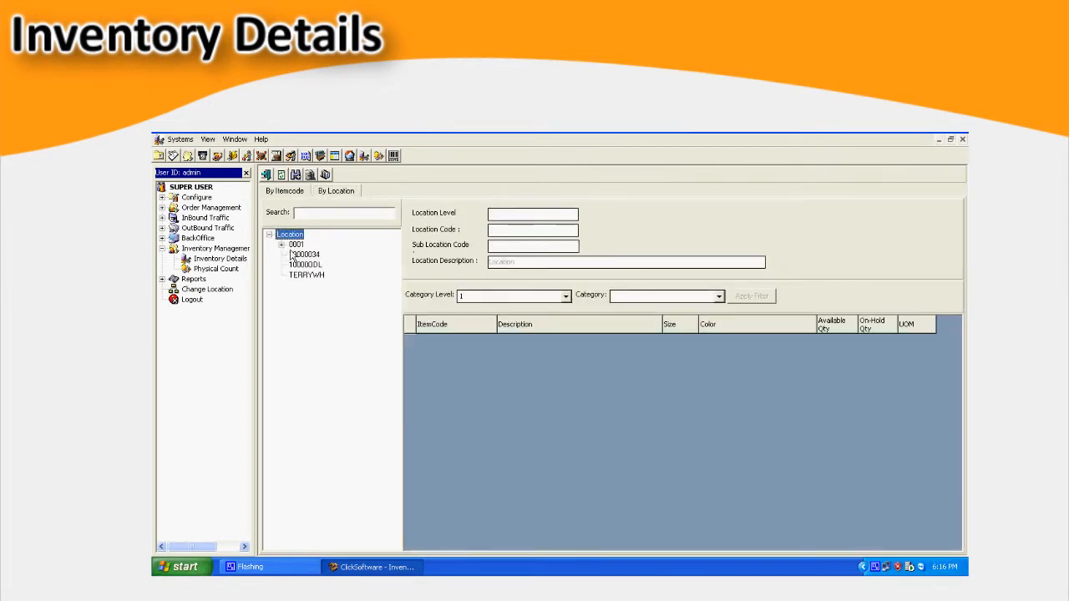
left_click(304, 253)
left_click(737, 381)
scroll(737, 381, "down", 5)
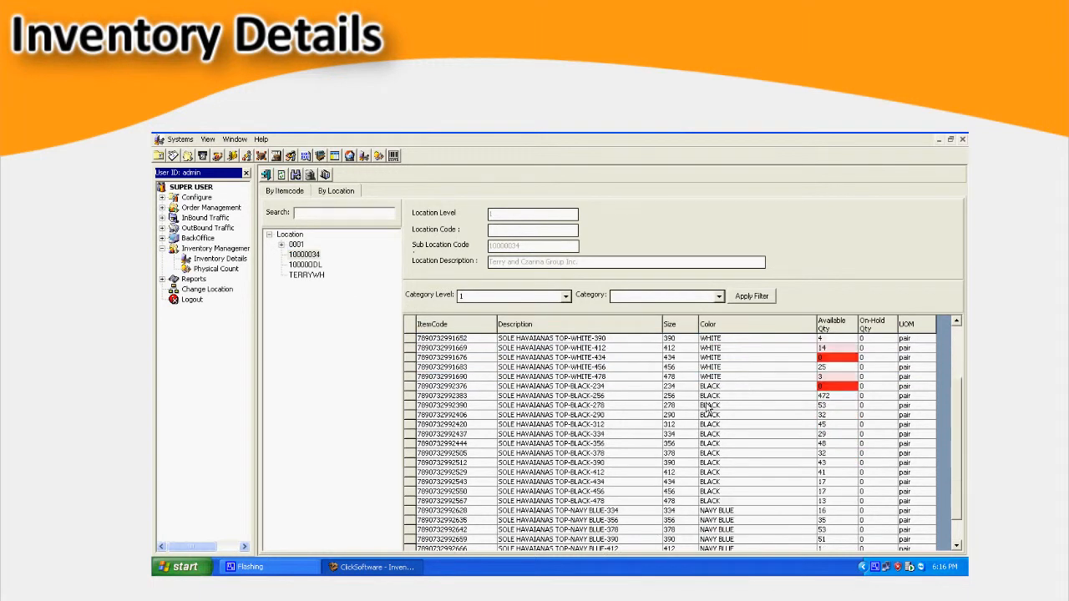
scroll(737, 382, "up", 5)
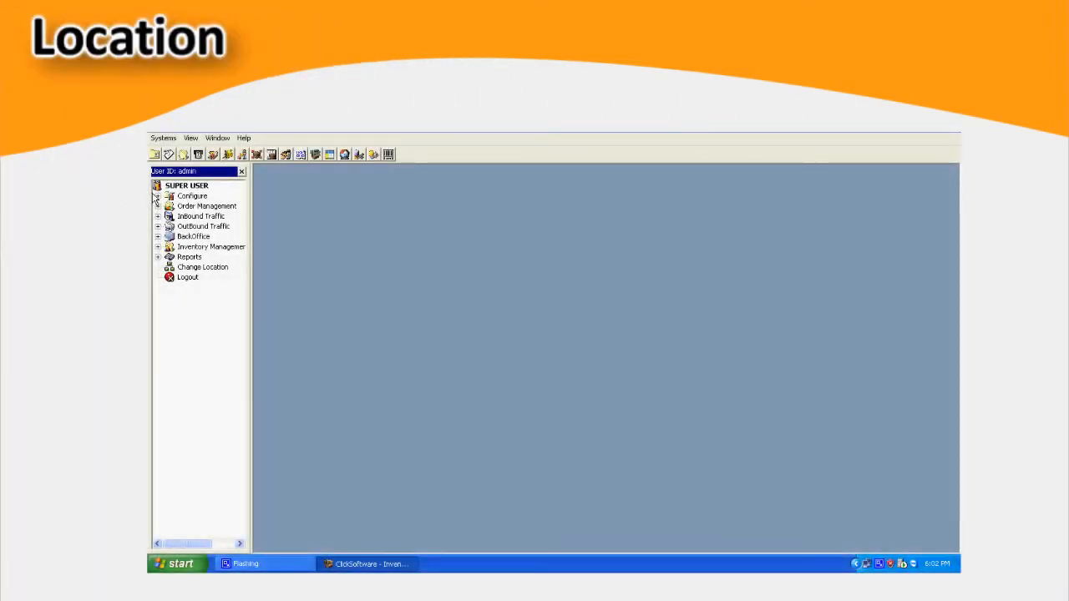
- Open the Location setup from the Facilities settings under Configure and expand the list of existing locations
left_click(158, 196)
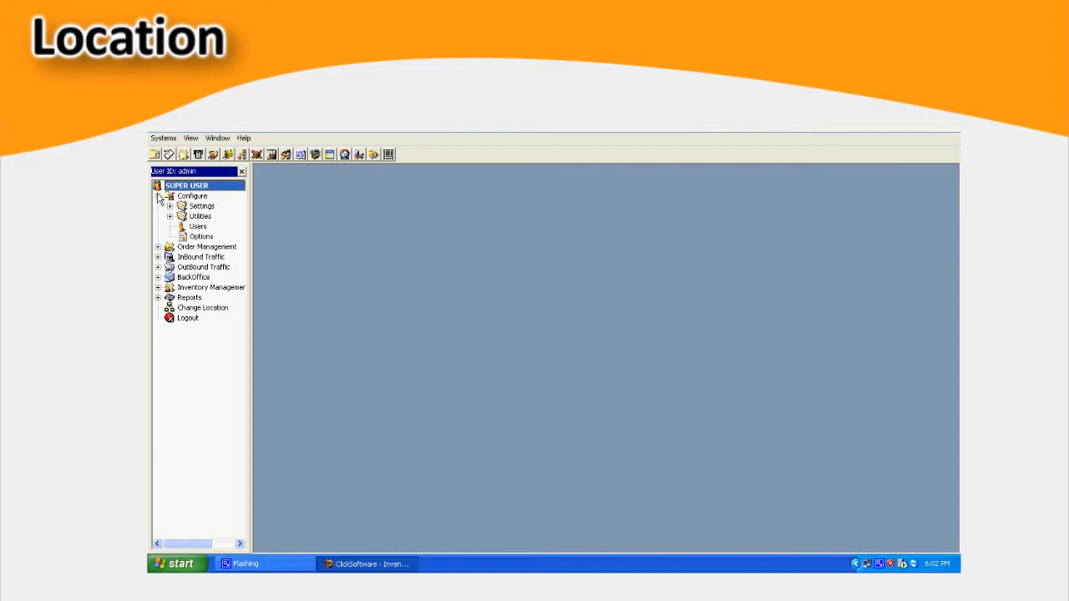
left_click(169, 206)
left_click(181, 216)
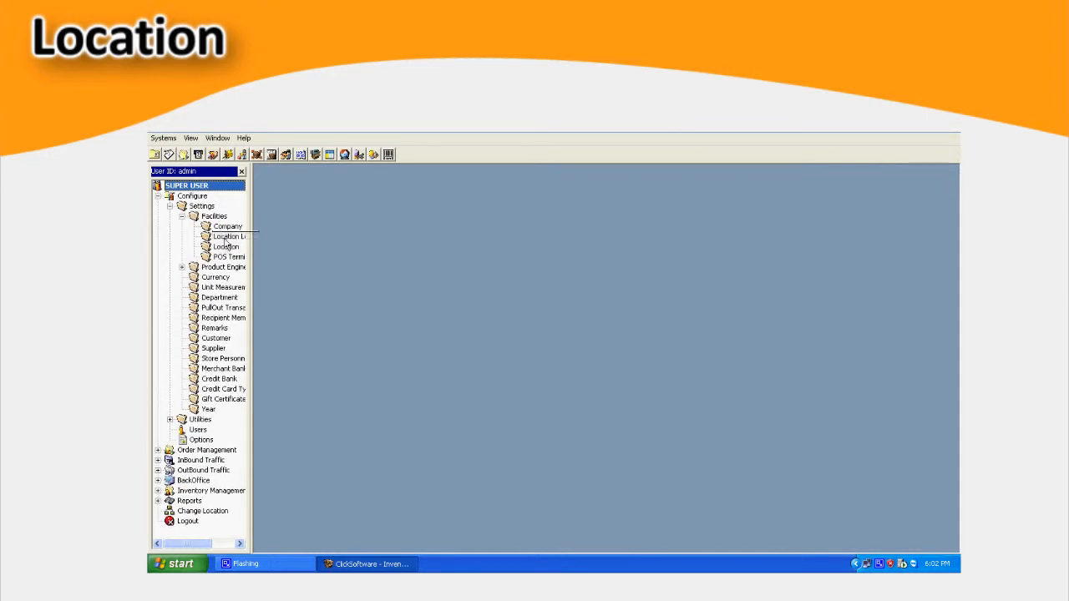
double_click(225, 247)
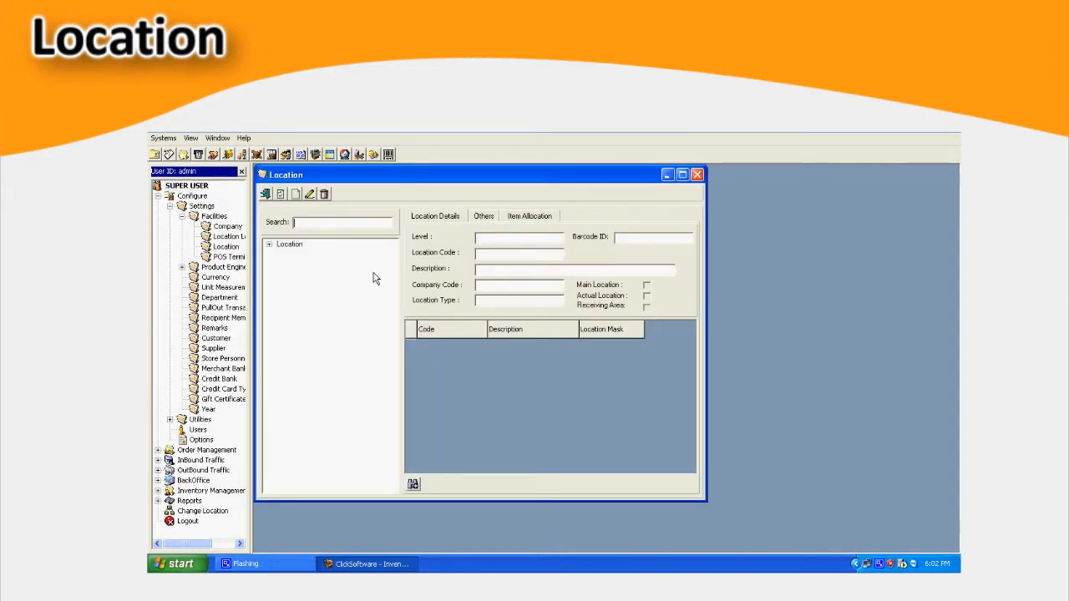
double_click(290, 244)
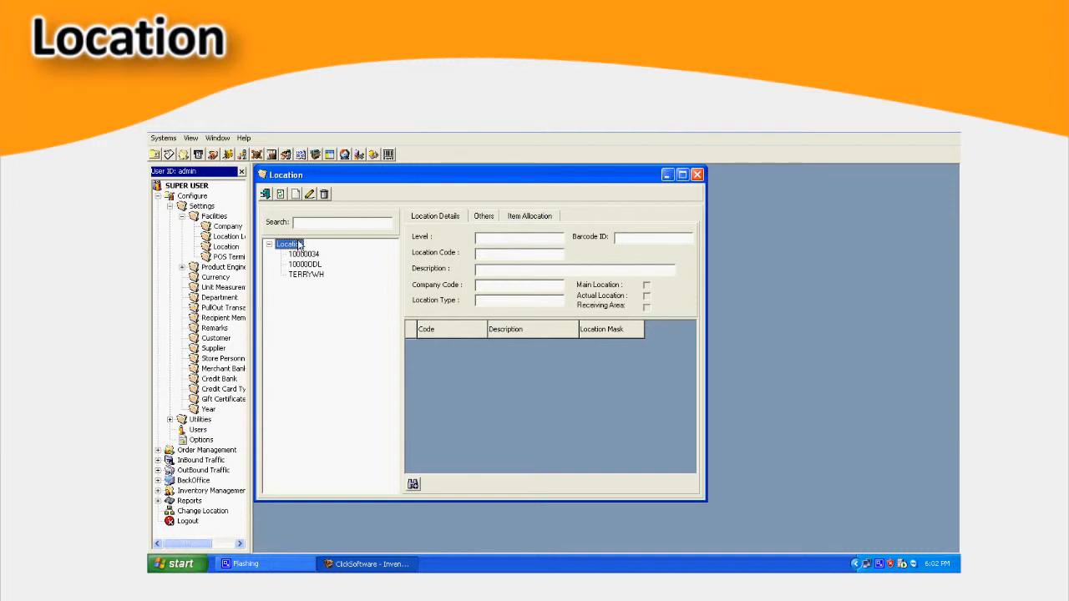
- Add a location record with code 0001, description LOCATION 1, company code TERRYSA and location type STR
left_click(295, 194)
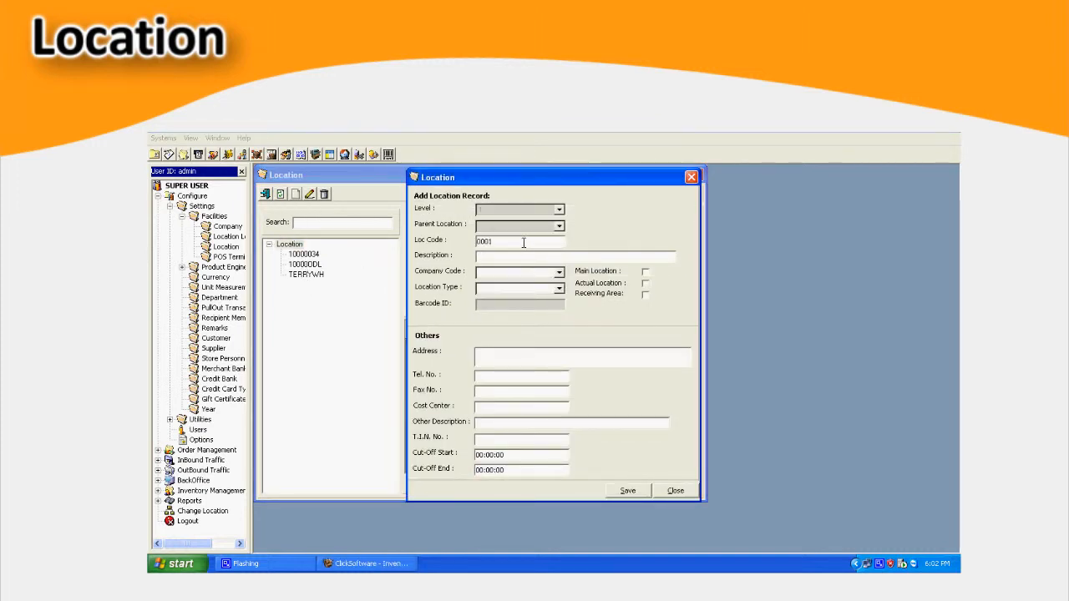
type("LOCATION 1")
left_click(559, 272)
left_click(561, 288)
left_click(559, 288)
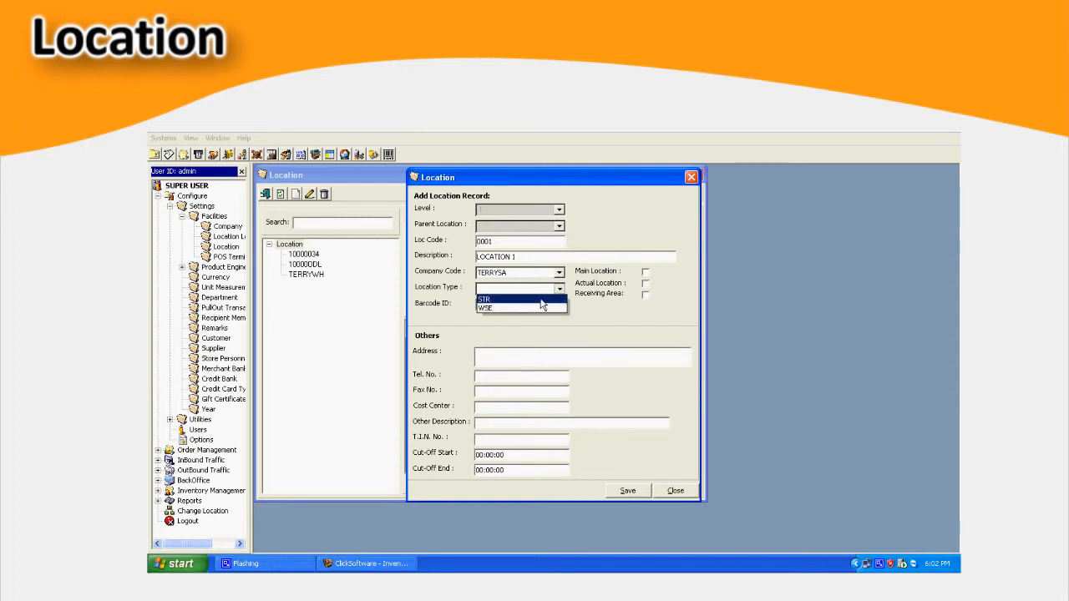
left_click(514, 299)
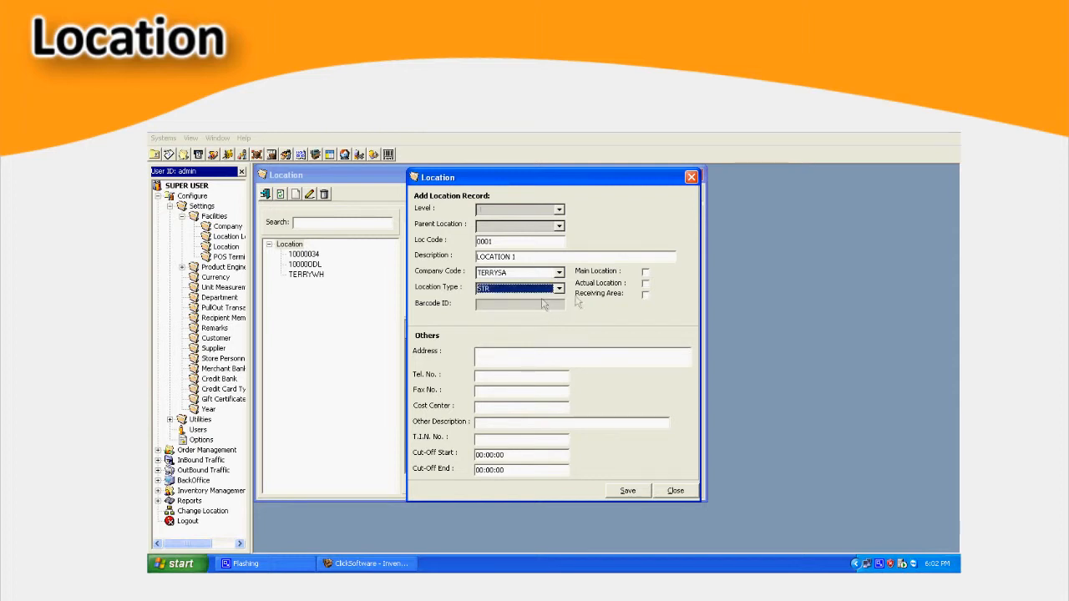
- Mark the new record as the main location, save it and close the entry form
left_click(645, 273)
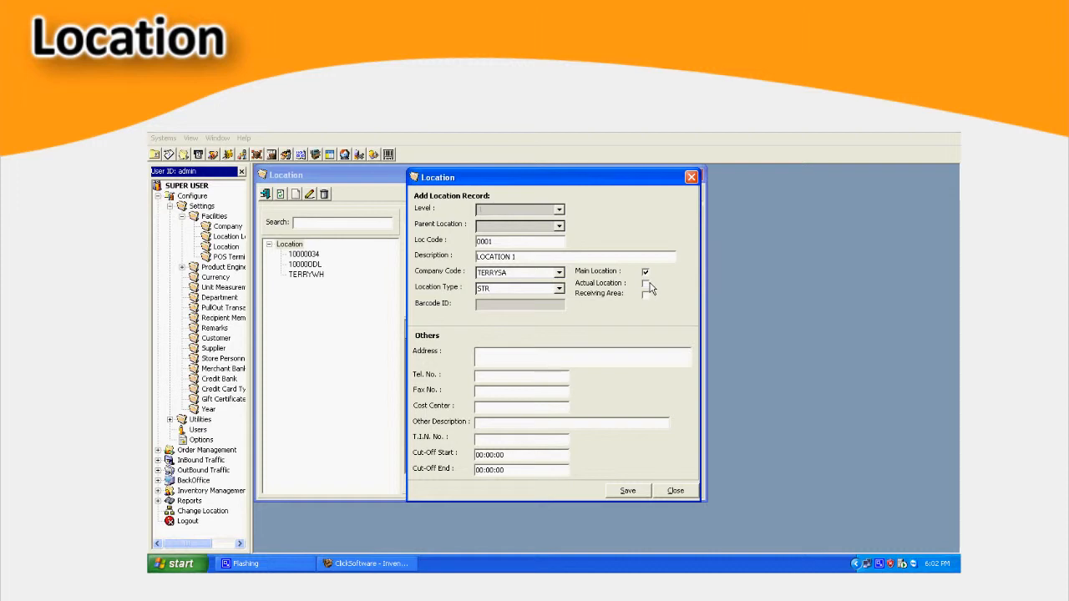
left_click(625, 491)
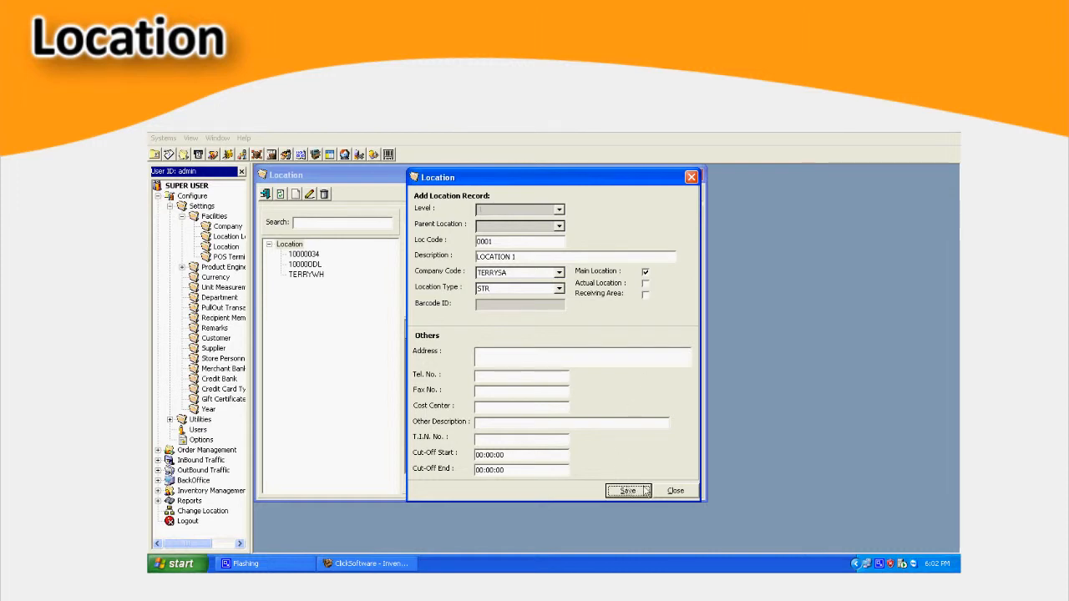
left_click(674, 491)
left_click(298, 286)
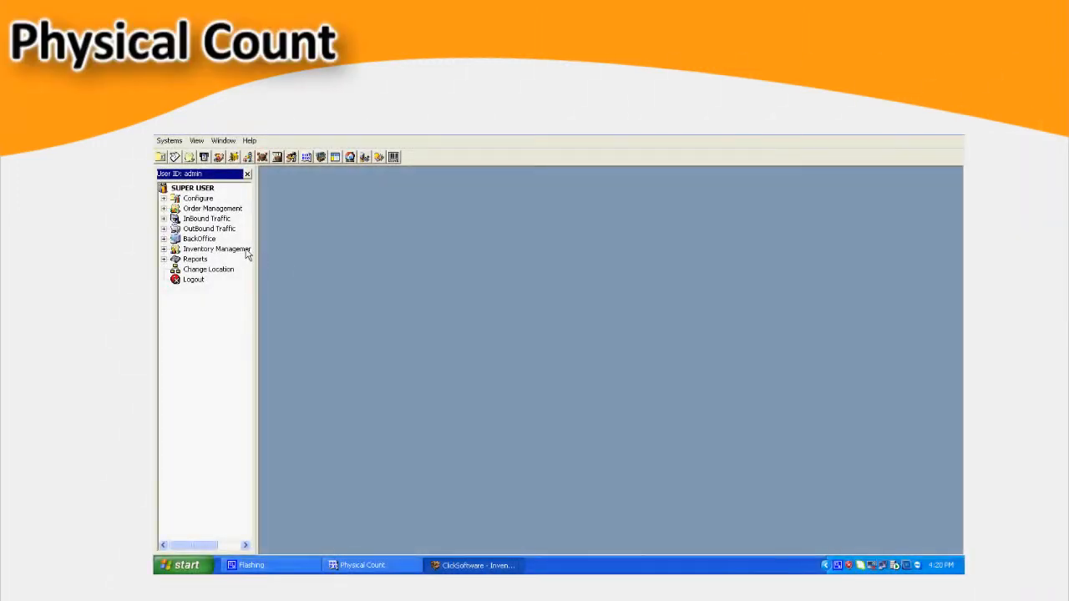
- Open Physical Count under Inventory Management and maximize its window
double_click(175, 249)
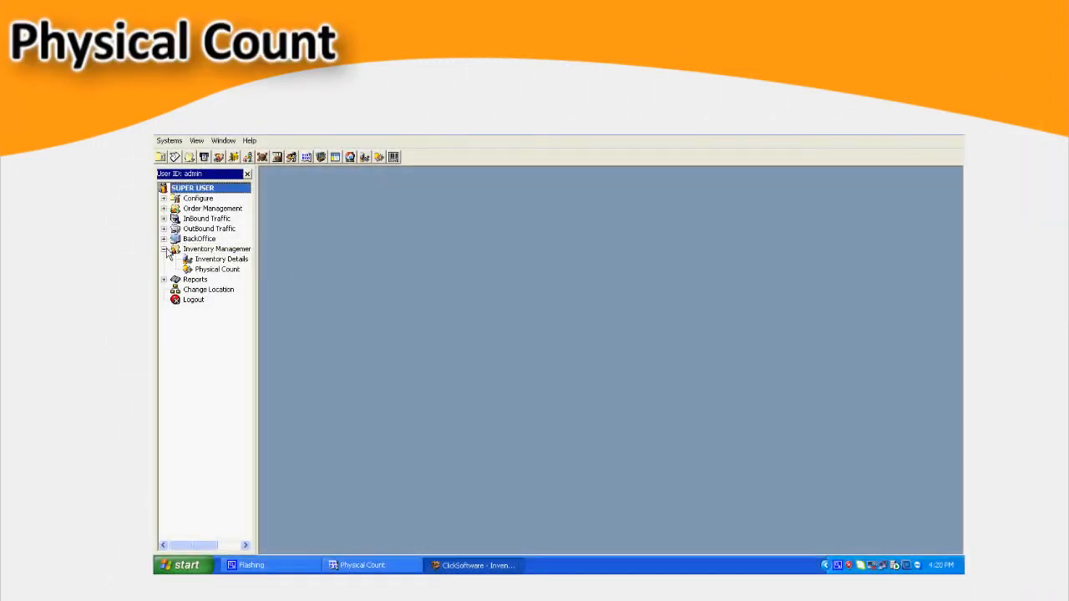
left_click(215, 271)
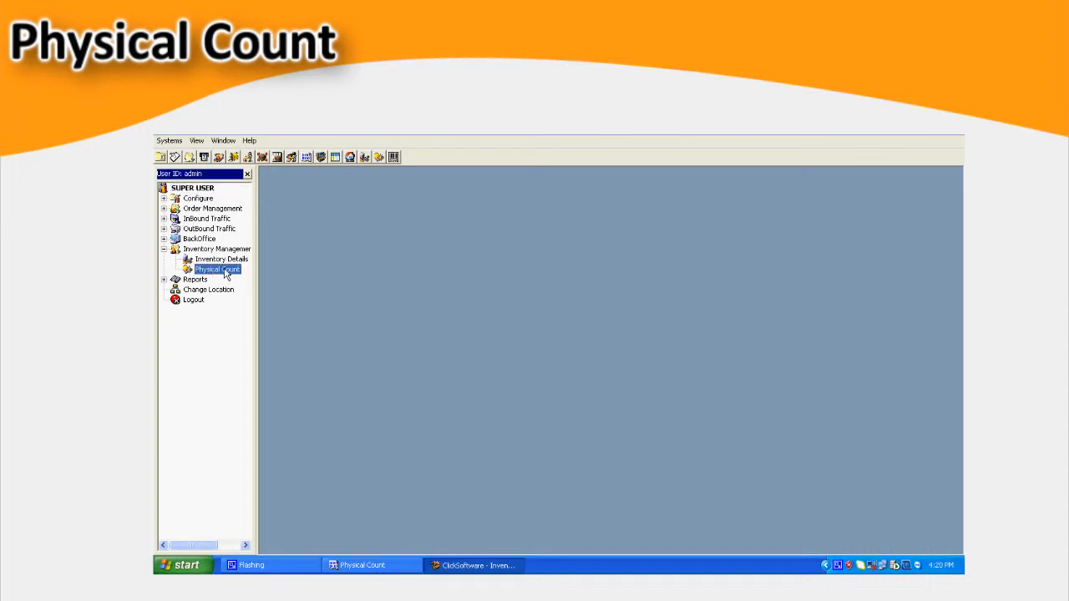
double_click(218, 269)
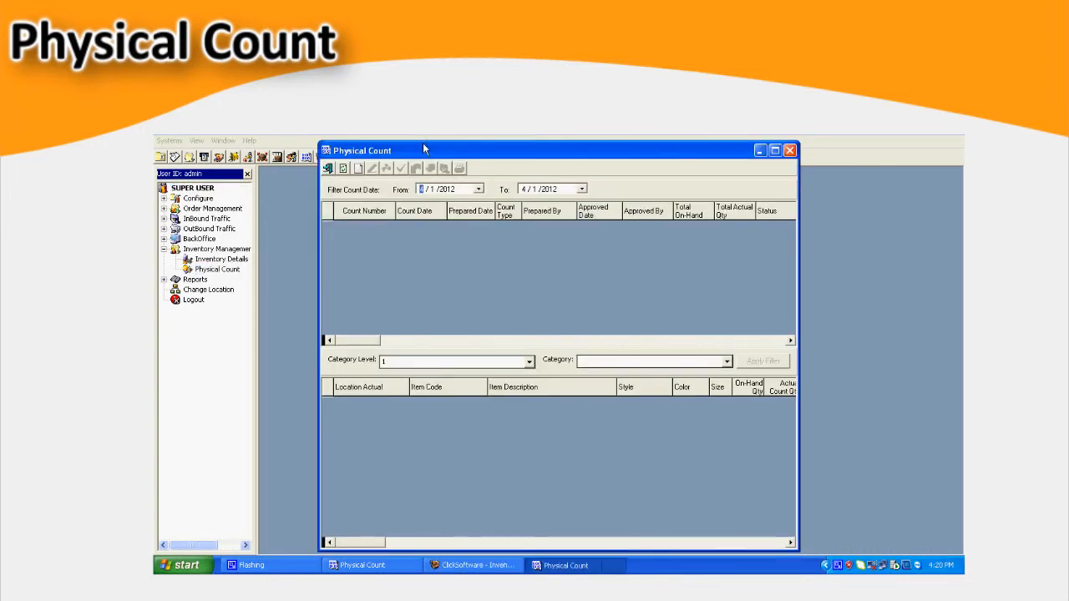
double_click(423, 149)
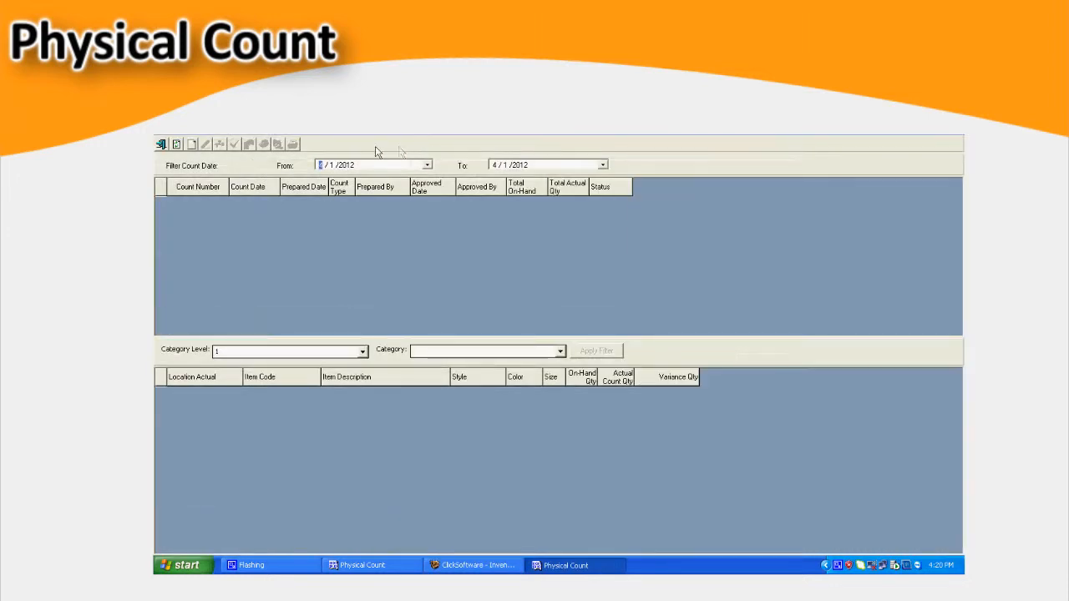
- Add a new count plan dated 4/1/2012 with the count type Physical Count
left_click(192, 146)
left_click(652, 363)
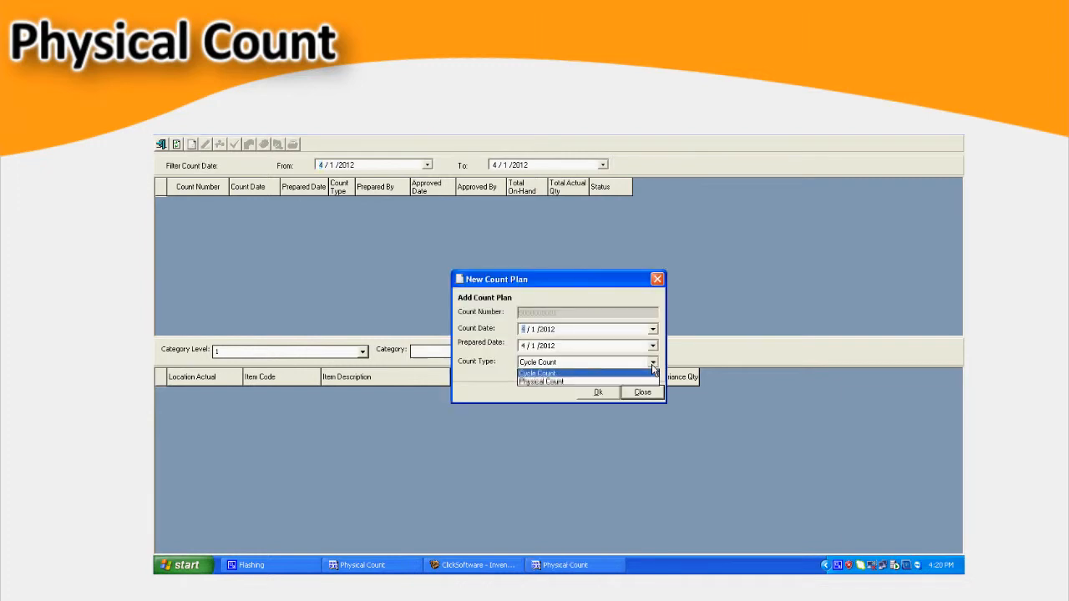
left_click(542, 380)
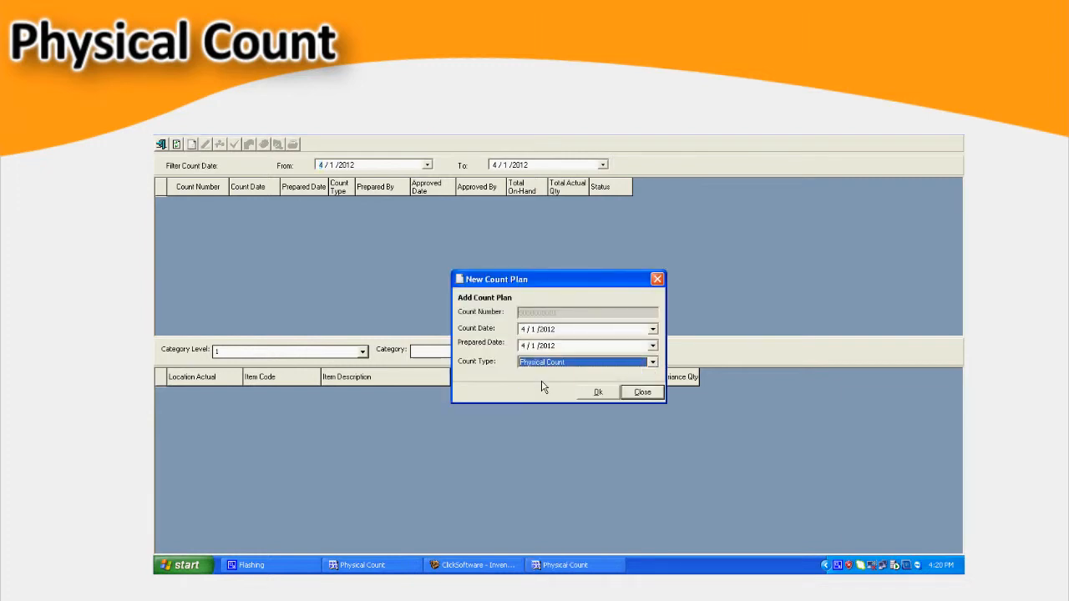
left_click(597, 392)
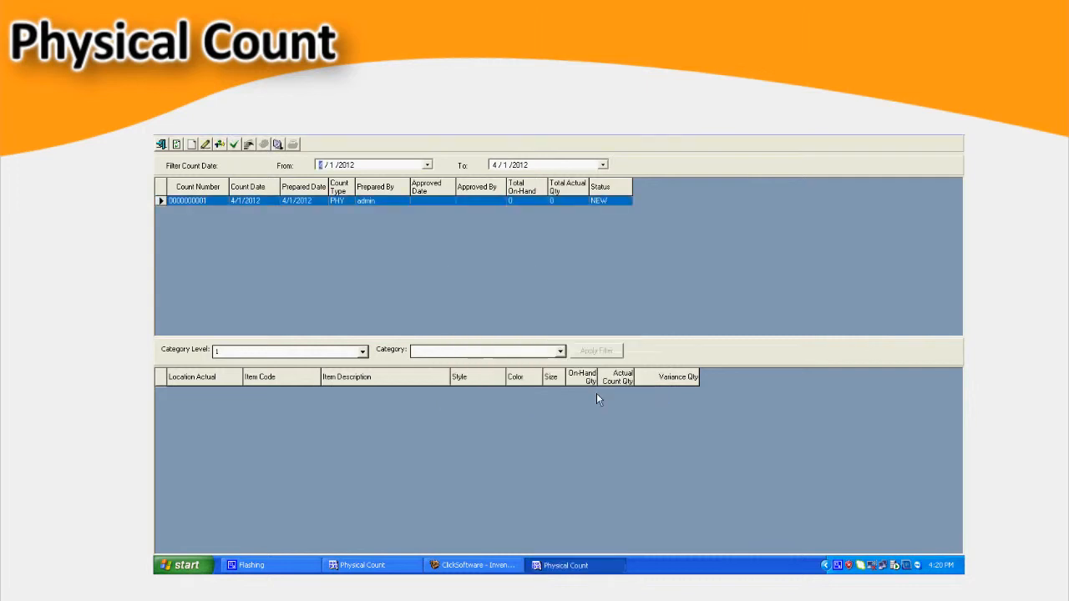
- Create a count sheet for the count plan at the Warehouses/Stores level, covering location 10000034
left_click(219, 145)
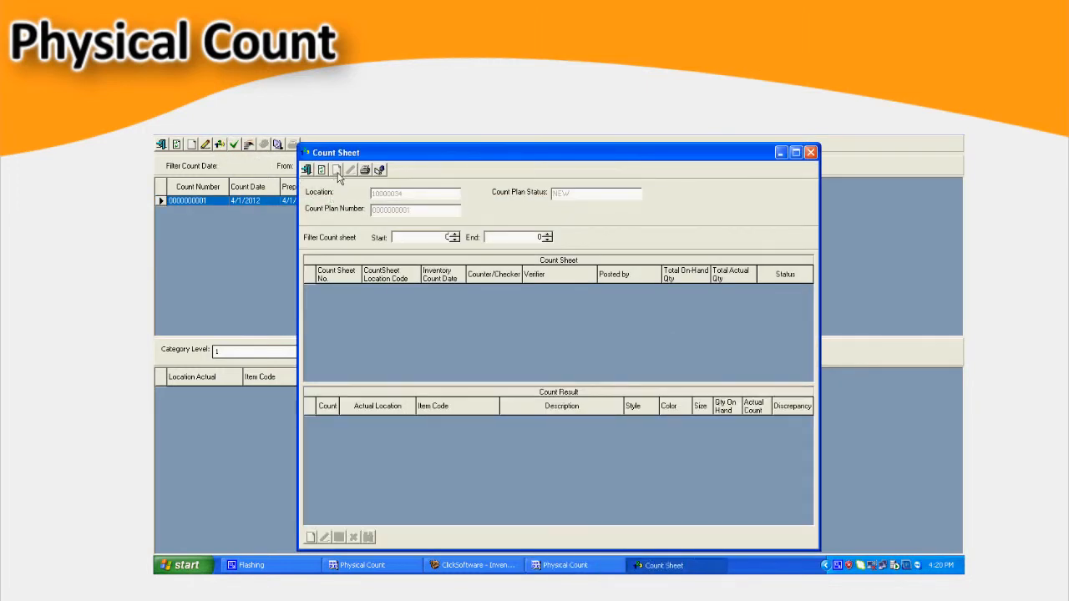
left_click(336, 172)
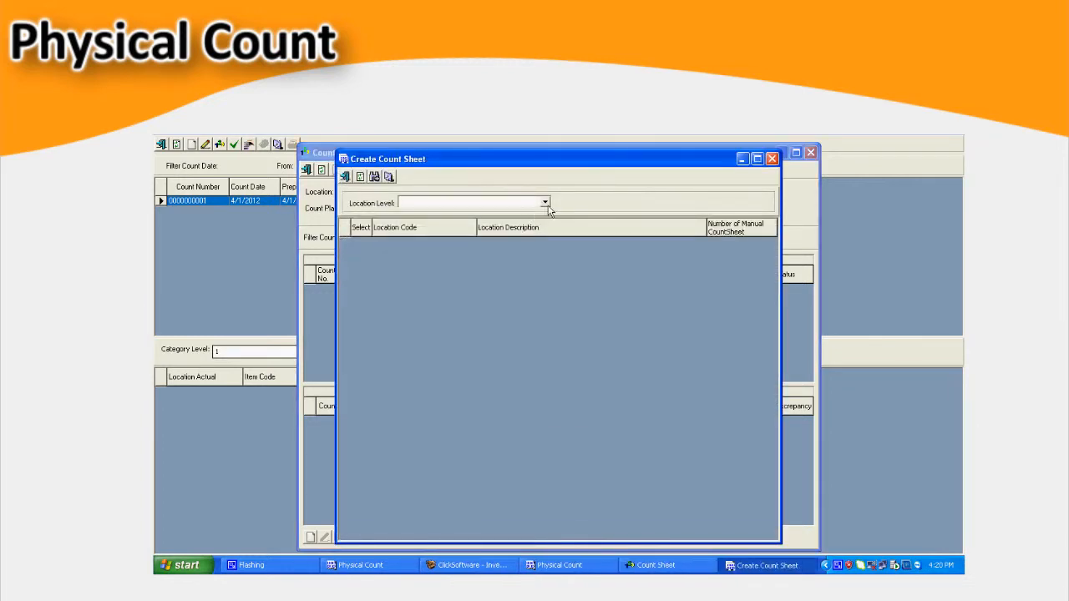
left_click(544, 203)
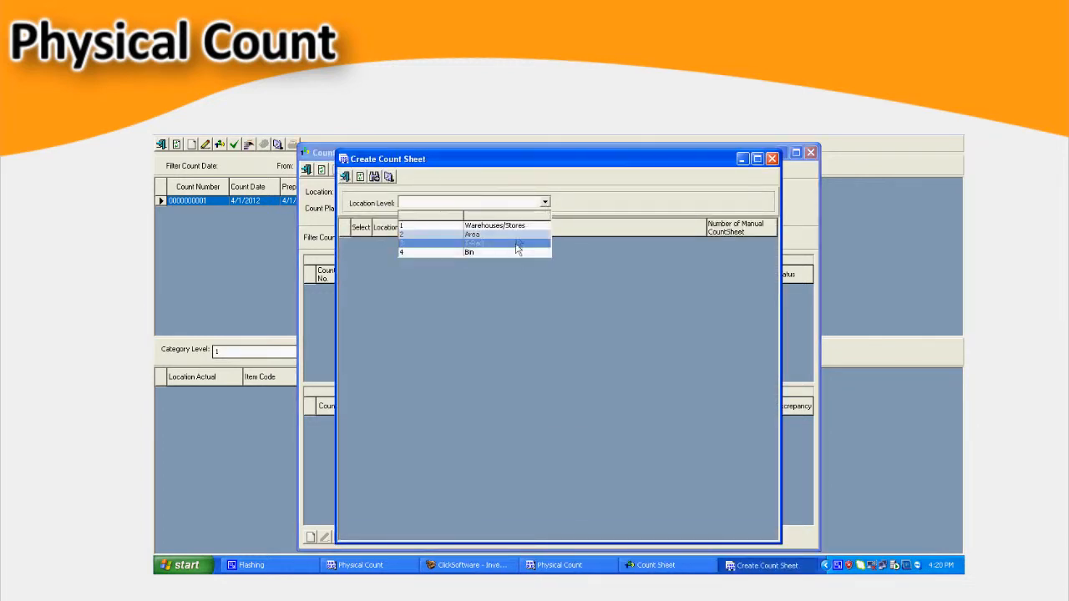
left_click(484, 227)
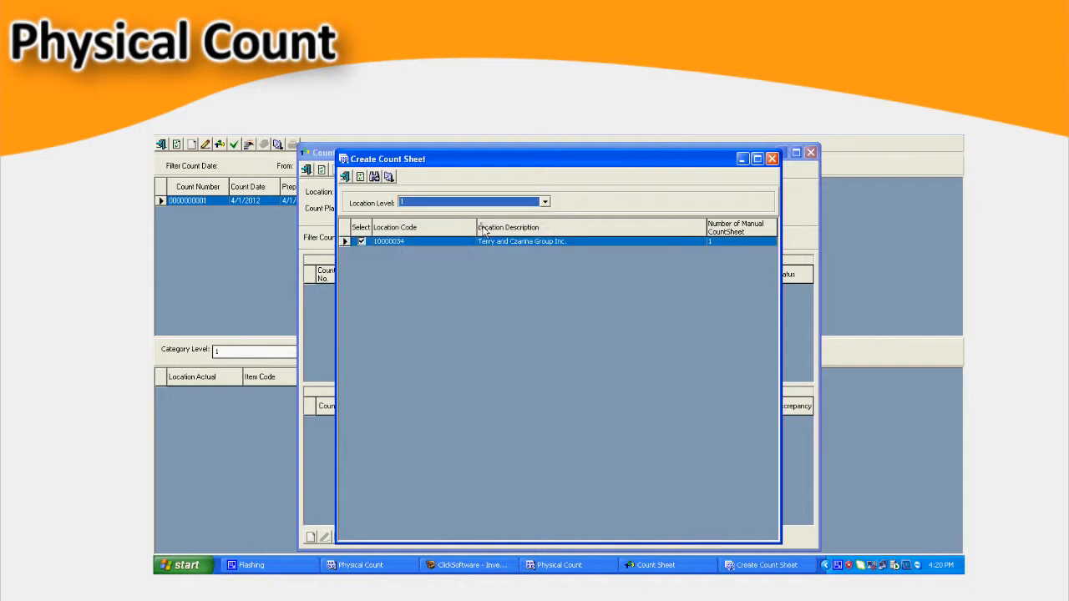
left_click(388, 177)
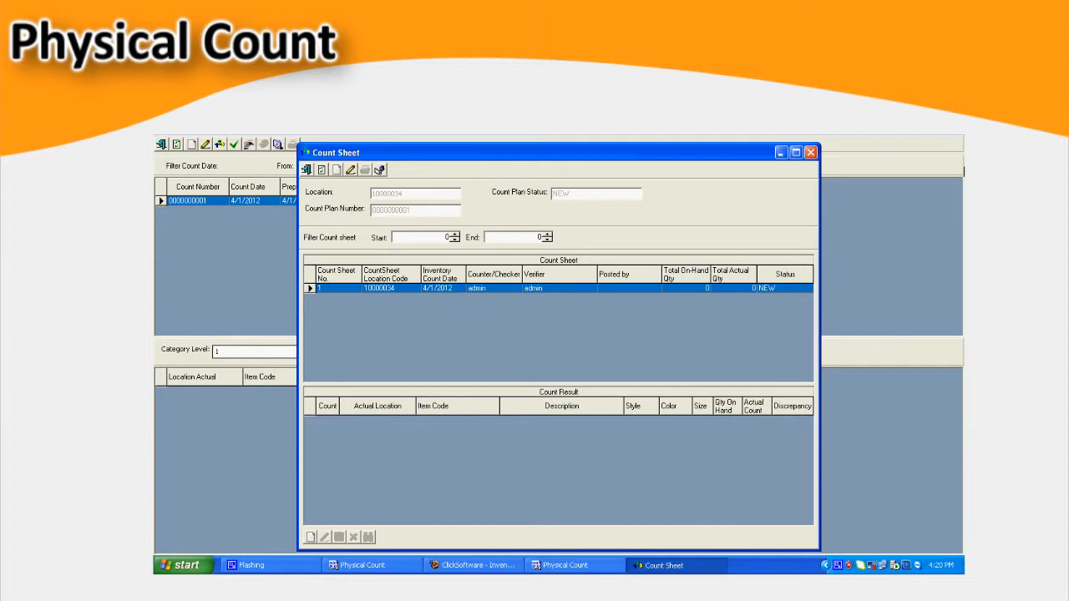
left_click(935, 139)
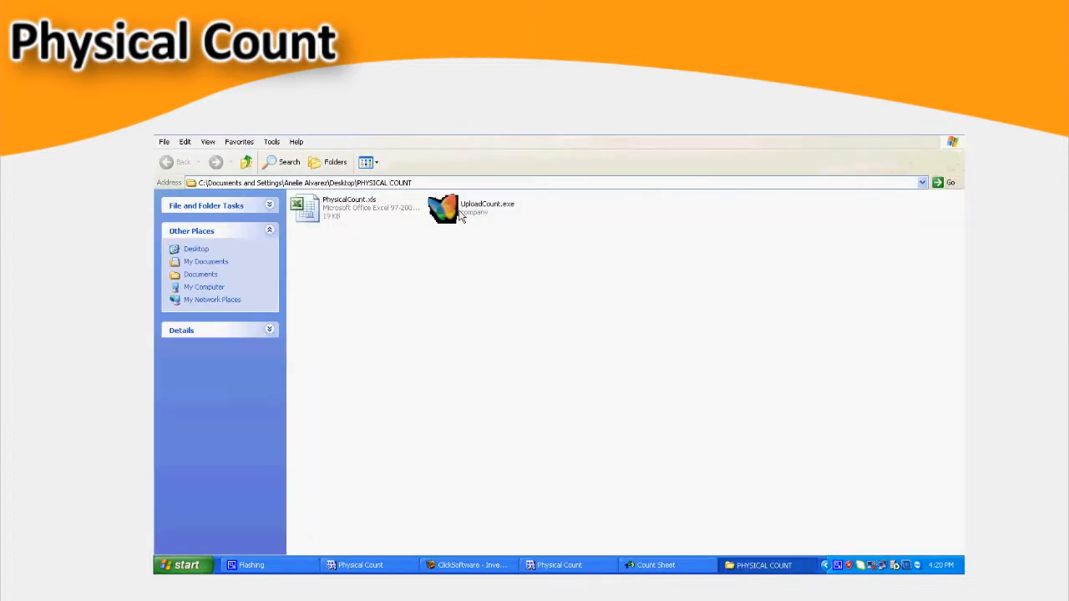
right_click(459, 208)
left_click(469, 215)
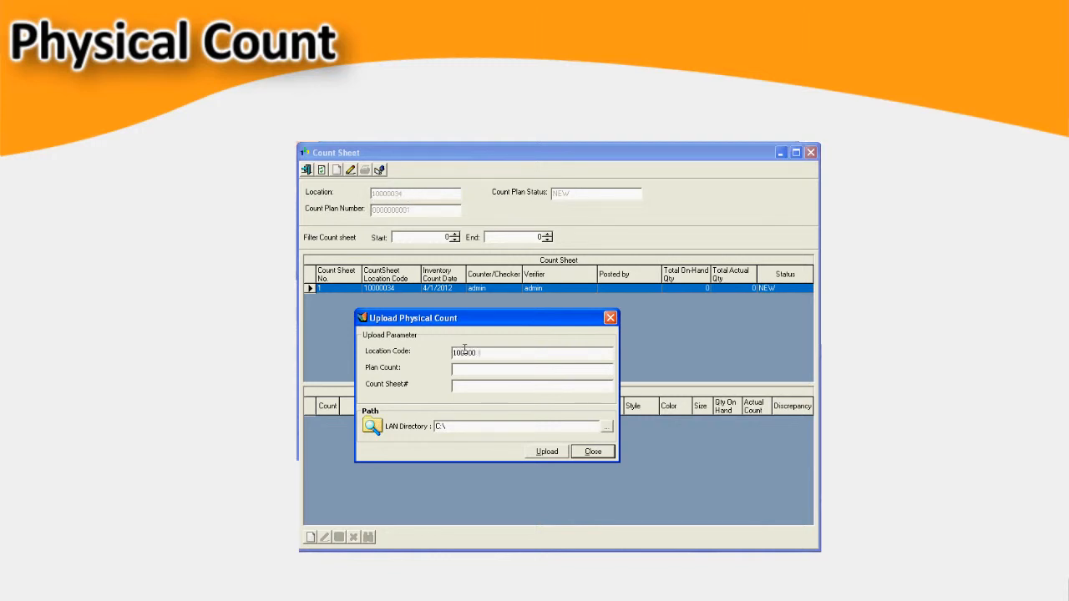
type("0000000001")
- Choose PhysicalCount.xls from the PHYSICAL COUNT folder on the Desktop, upload it, and refresh the count sheet
left_click(607, 429)
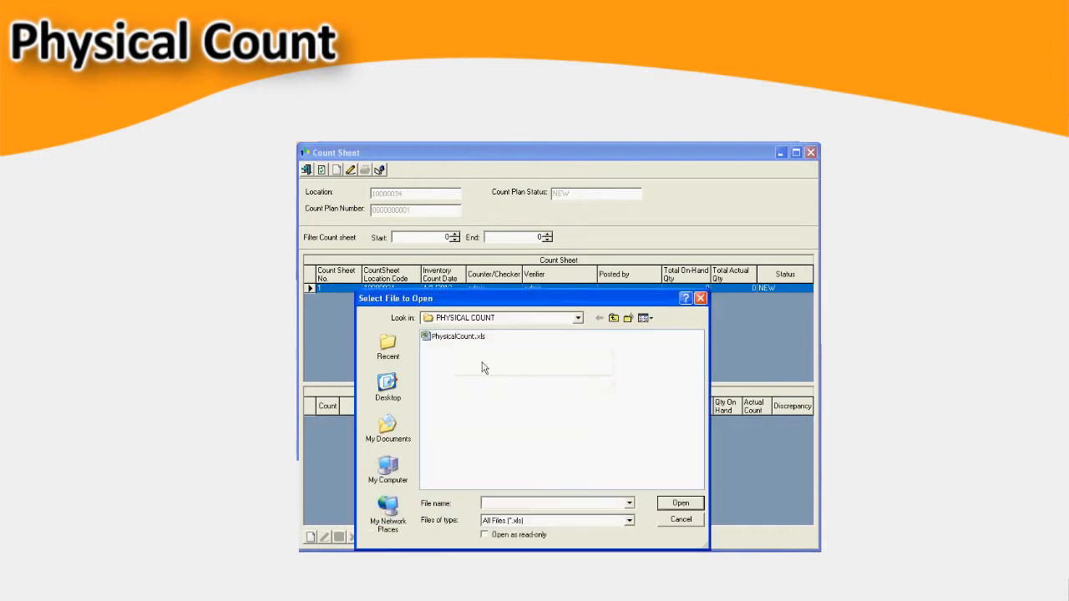
left_click(399, 390)
double_click(449, 369)
left_click(455, 337)
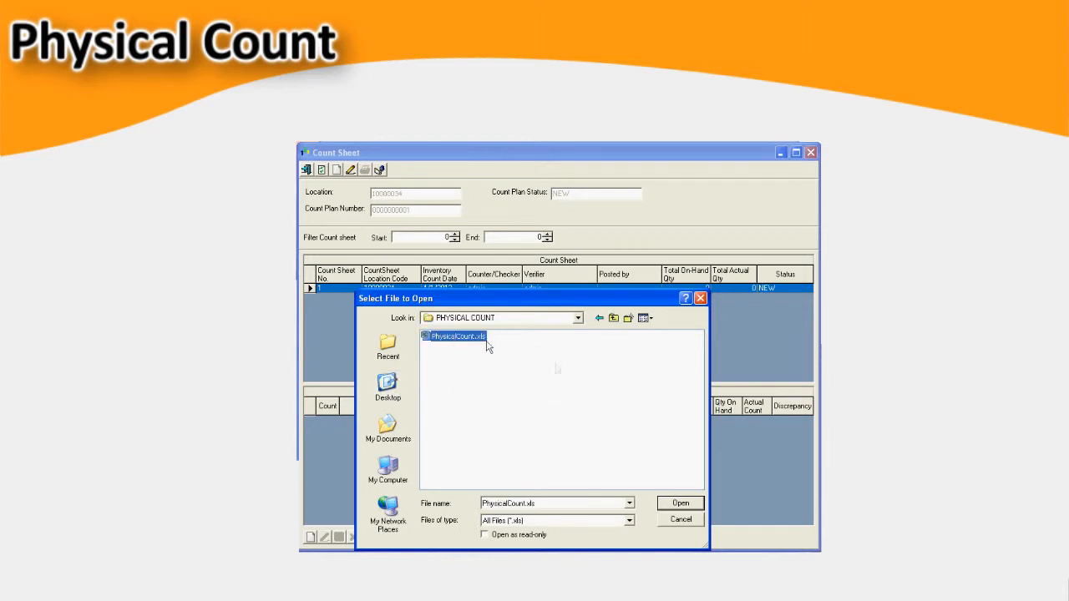
left_click(682, 505)
left_click(555, 452)
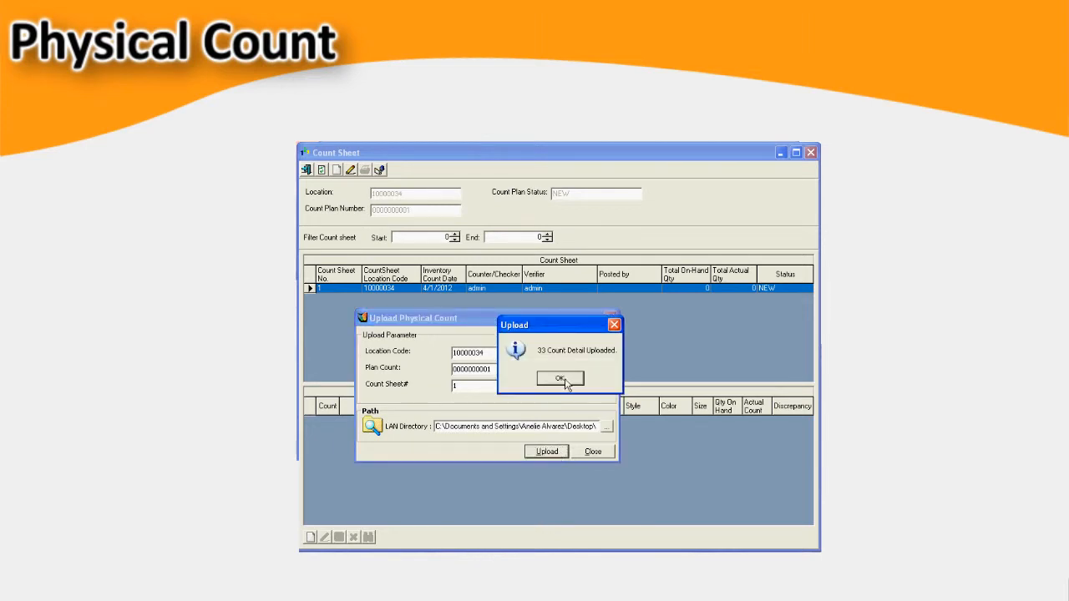
left_click(564, 380)
left_click(593, 451)
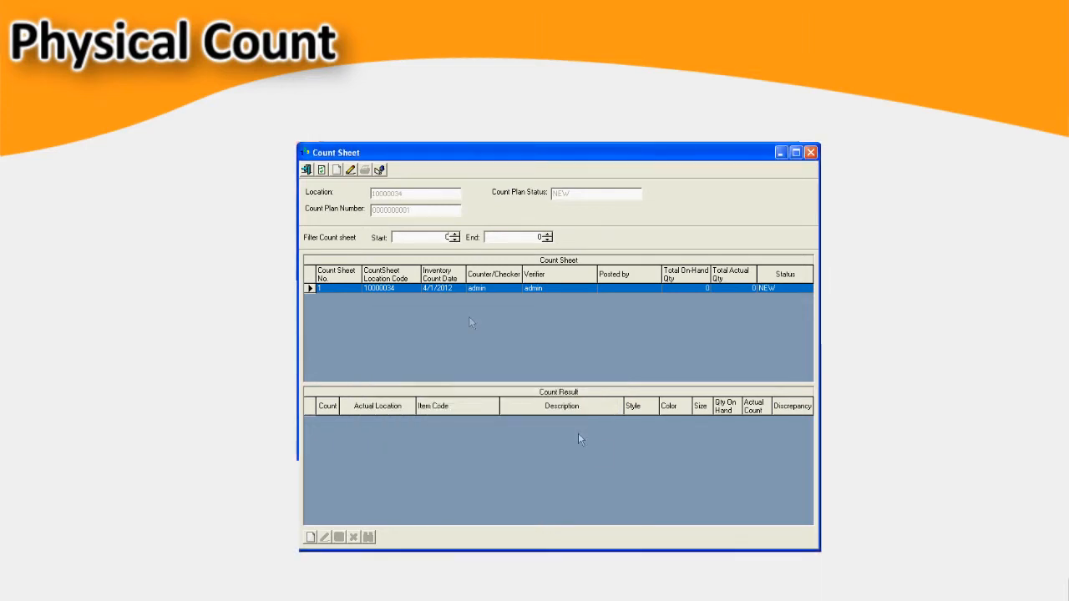
left_click(322, 170)
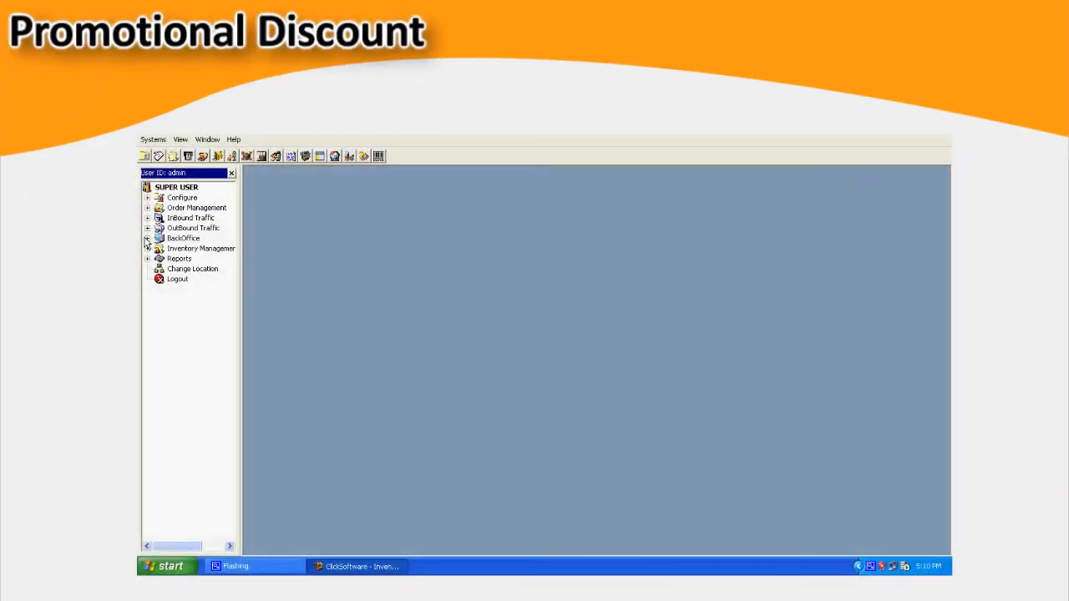
- Open Promotional Discount under BackOffice in a maximized window and add a promotional record with empty remarks
left_click(147, 238)
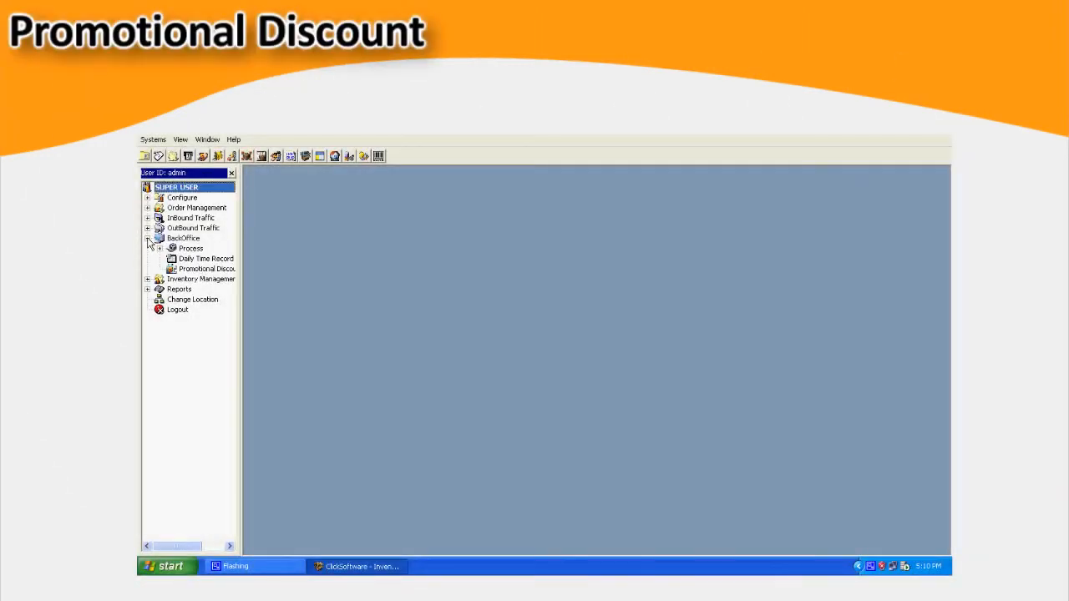
left_click(233, 269)
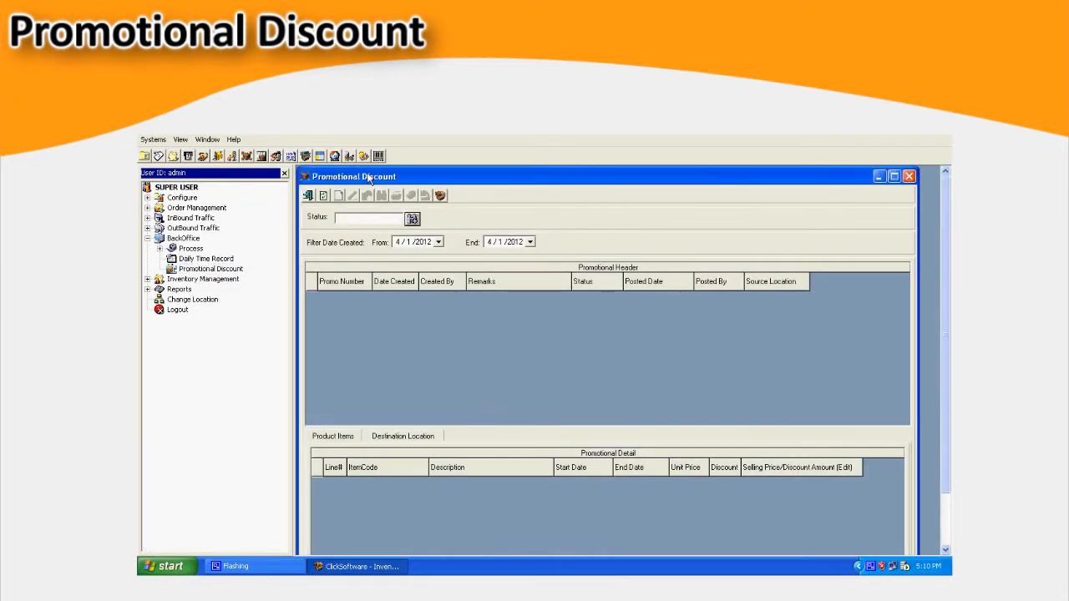
double_click(368, 178)
left_click(337, 176)
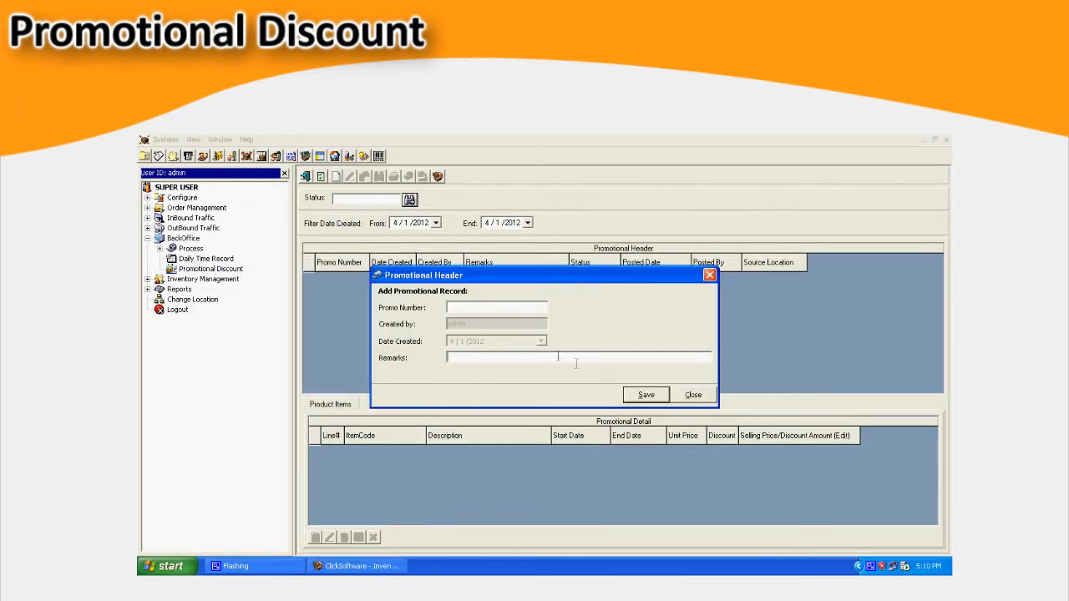
left_click(645, 395)
left_click(693, 396)
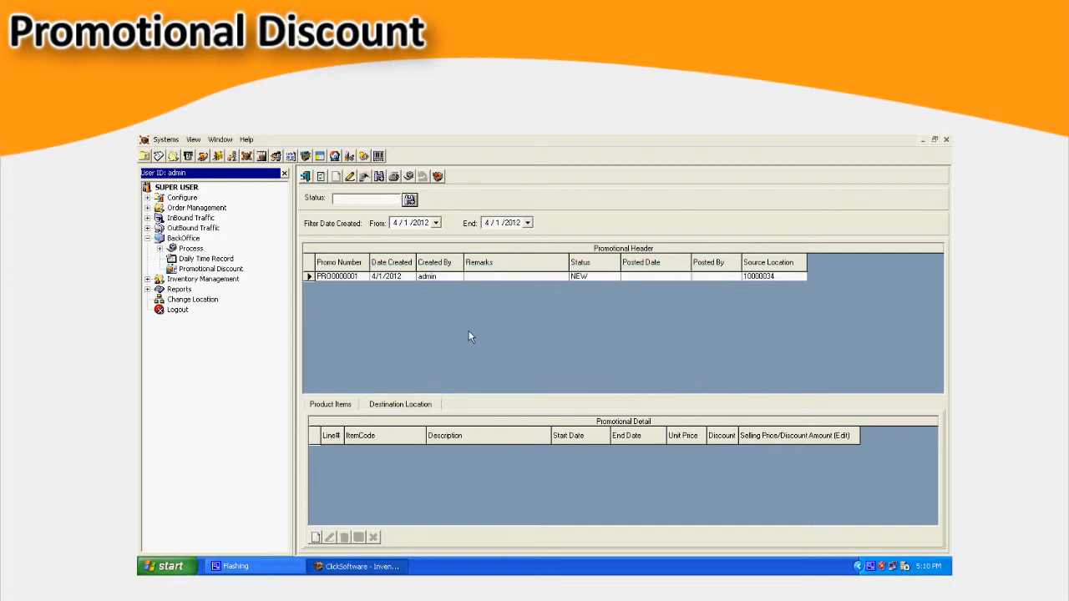
- Add all listed items to the promotion with a 10% discount, running from 4/1/2012 to 4/30/2012
left_click(315, 537)
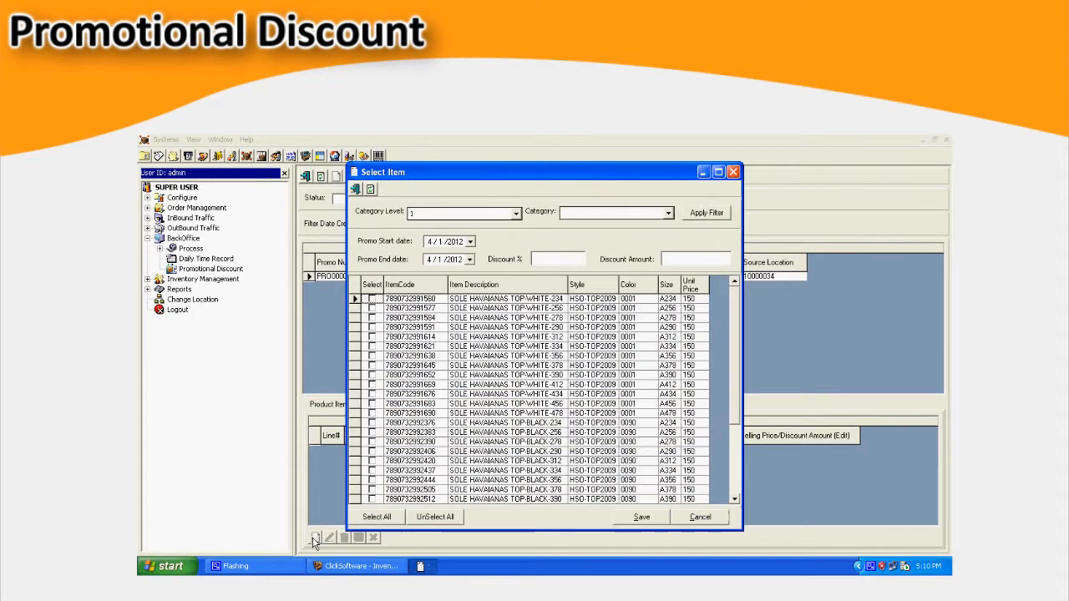
left_click(380, 518)
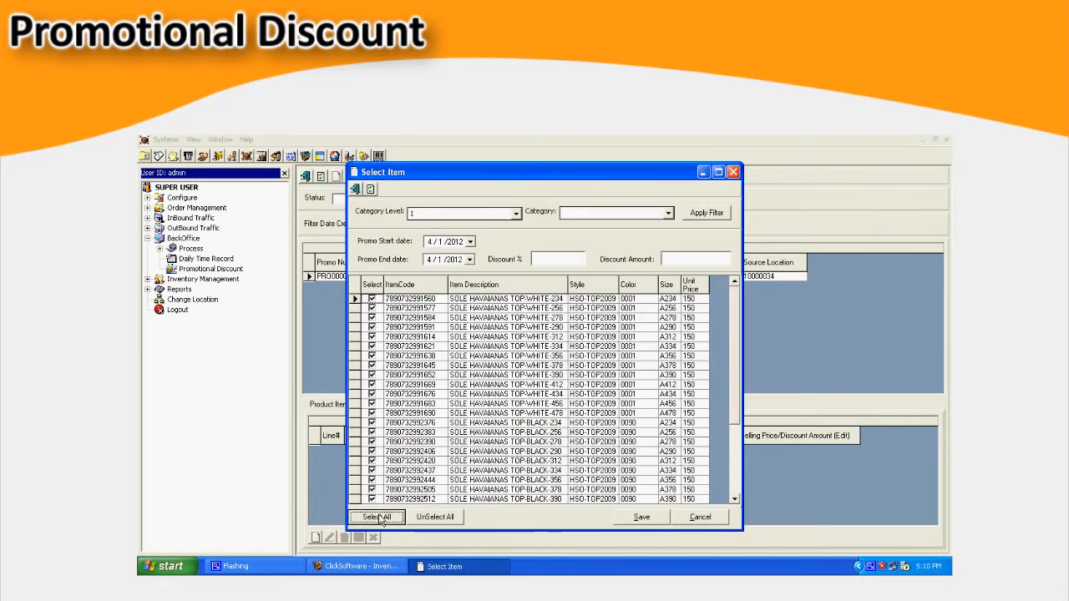
left_click(698, 260)
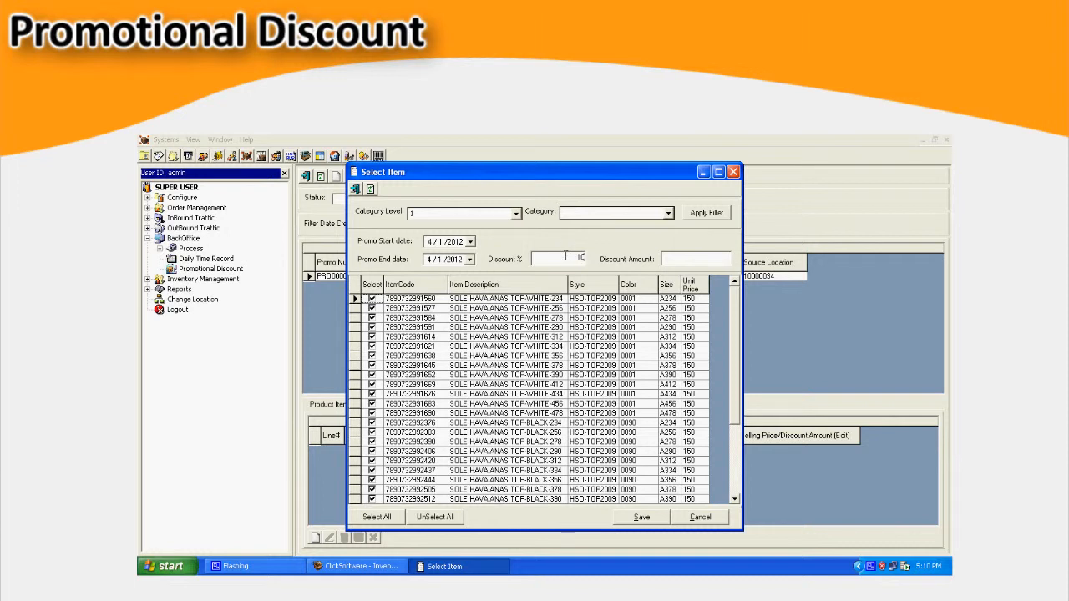
left_click(470, 261)
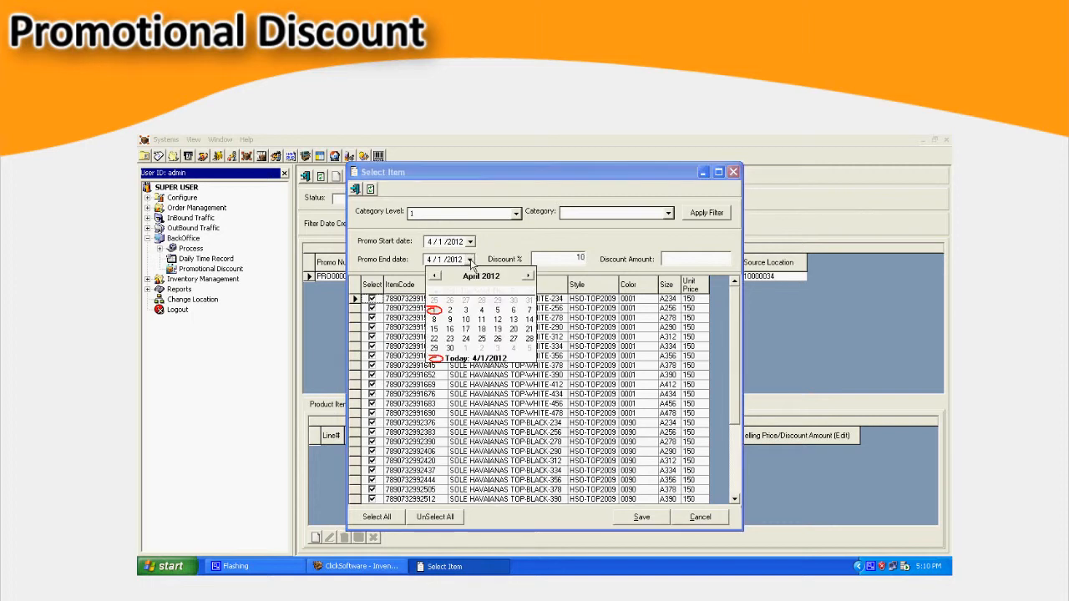
left_click(449, 347)
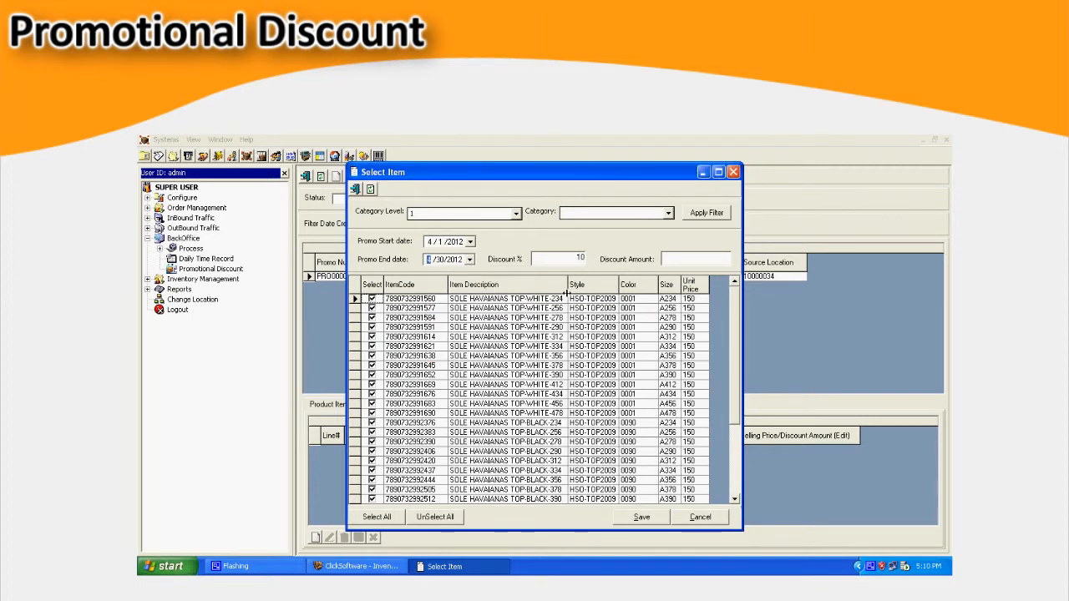
left_click(651, 518)
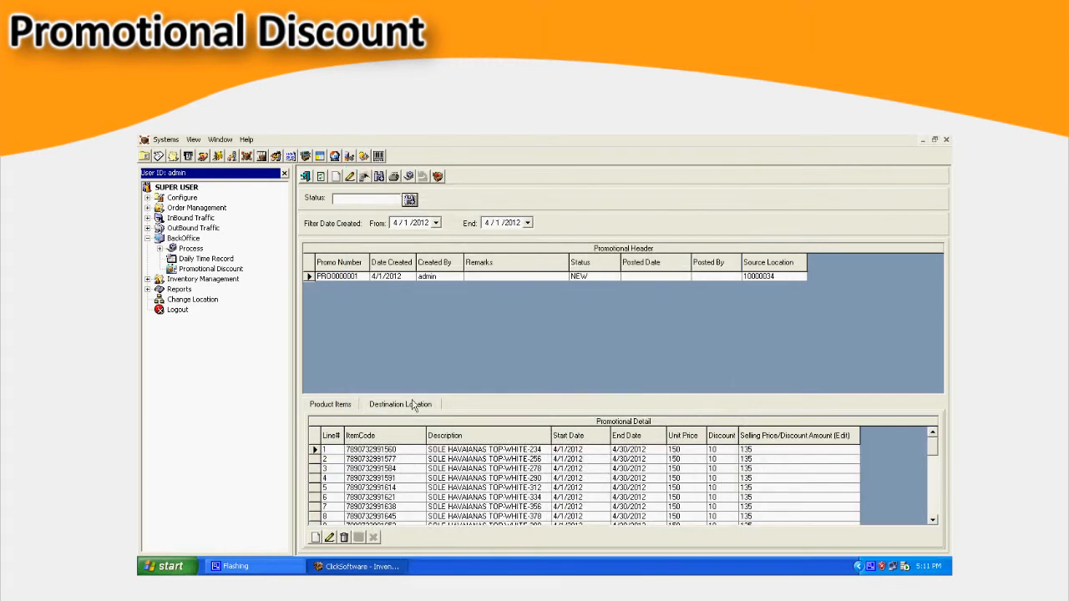
- Add location 10000034 as the promotion's destination location and save it
left_click(409, 407)
left_click(316, 537)
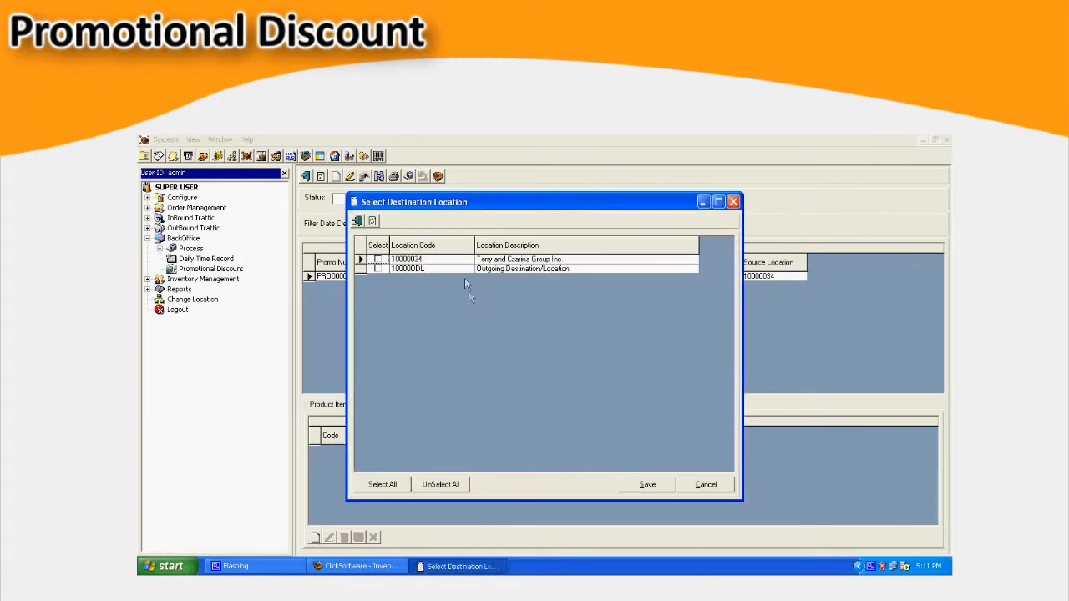
left_click(376, 261)
left_click(647, 484)
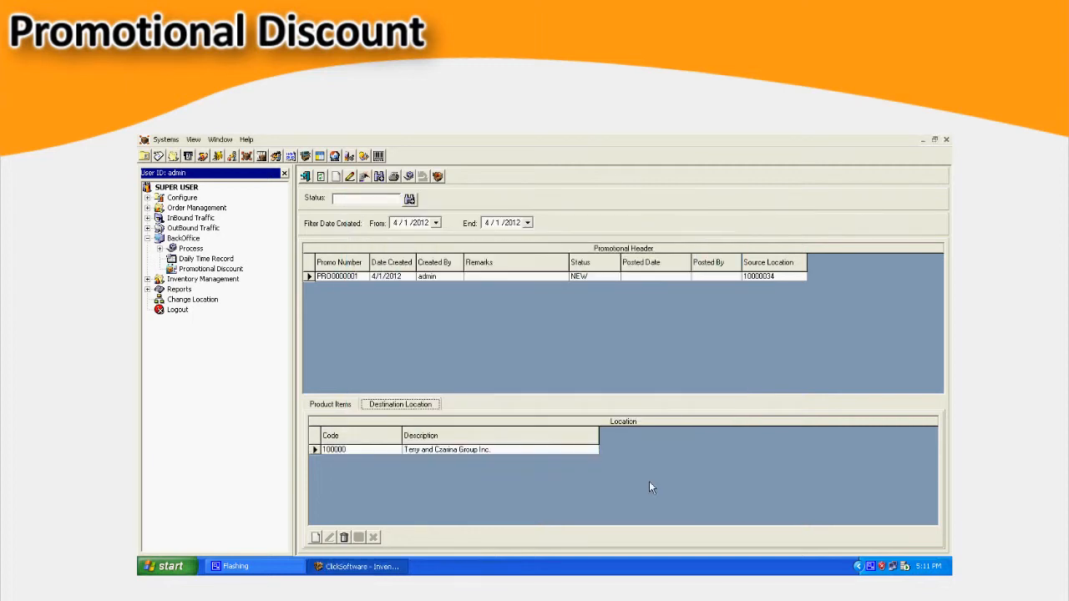
- Post the promotional discount, authorizing it with user ID admin, the SUPER USER role and the account password
left_click(409, 177)
type("admin")
key("Tab")
key("Tab")
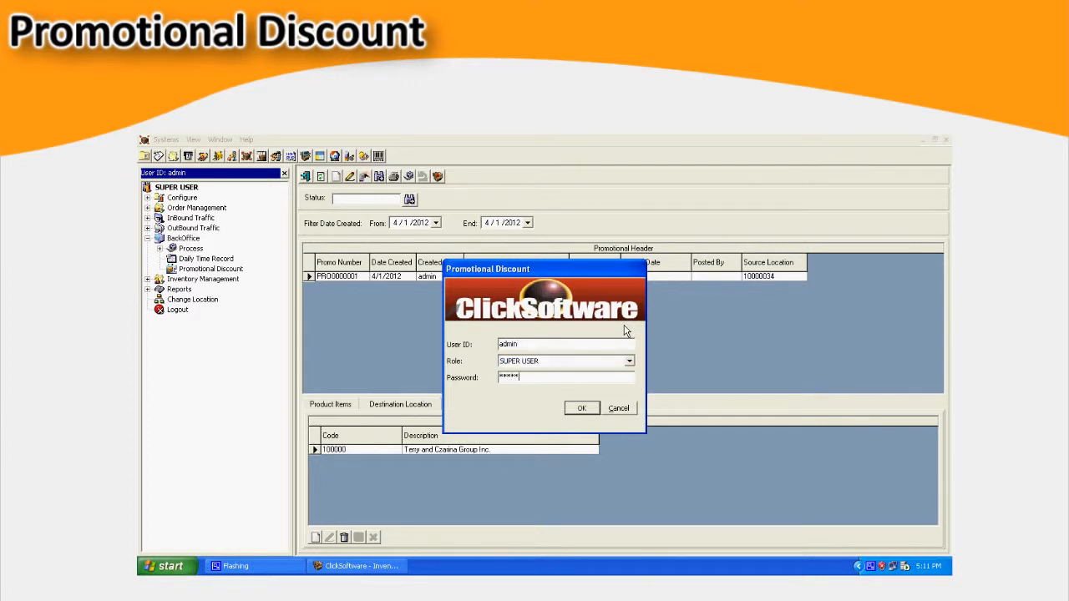
key("Return")
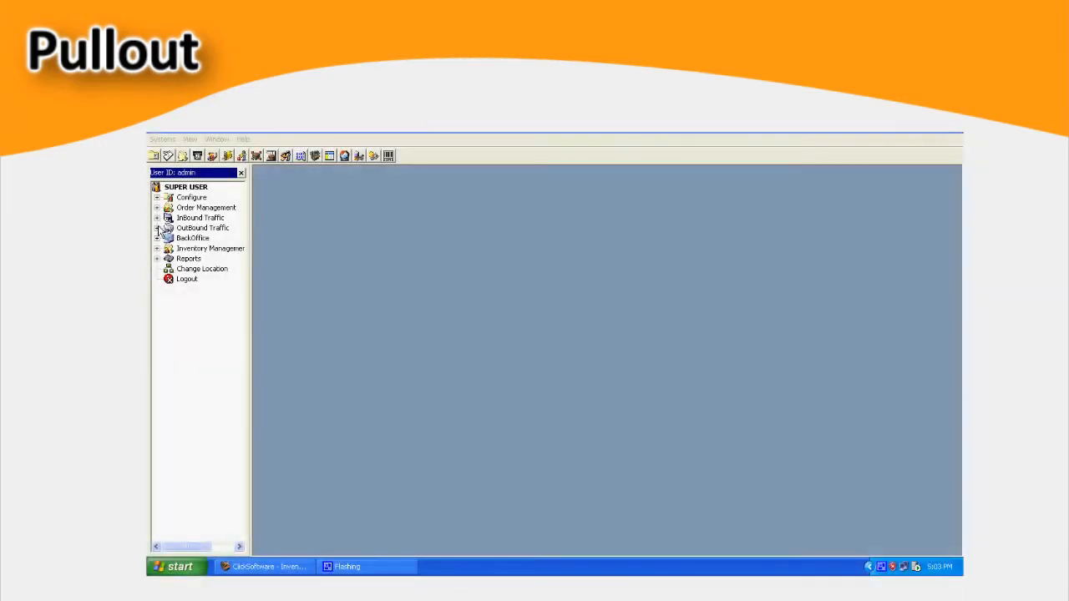
- Open PullOut under OutBound Traffic and maximize its window
left_click(157, 228)
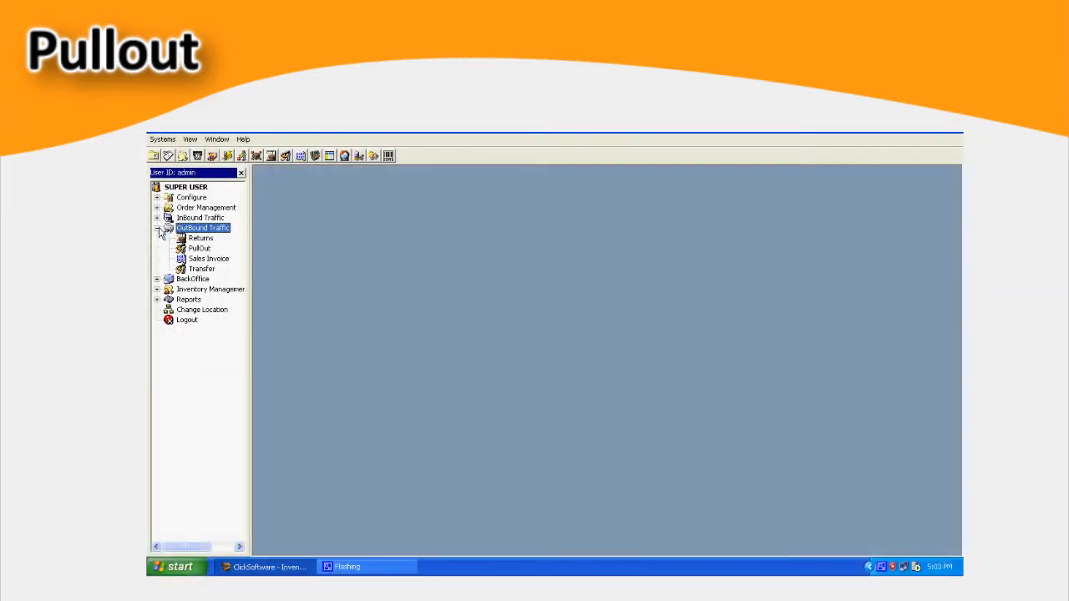
double_click(199, 248)
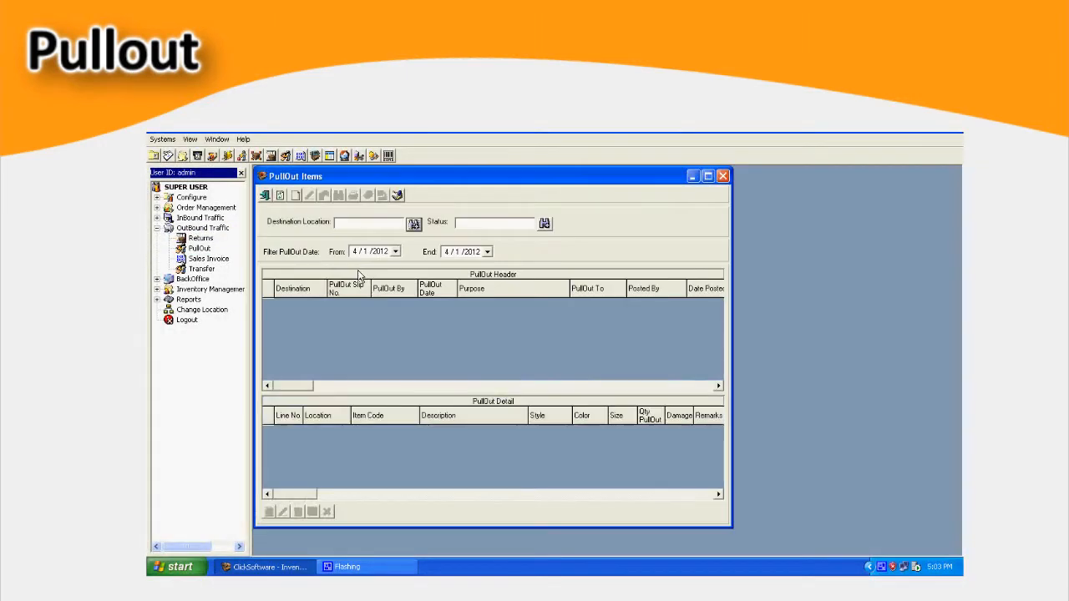
double_click(323, 176)
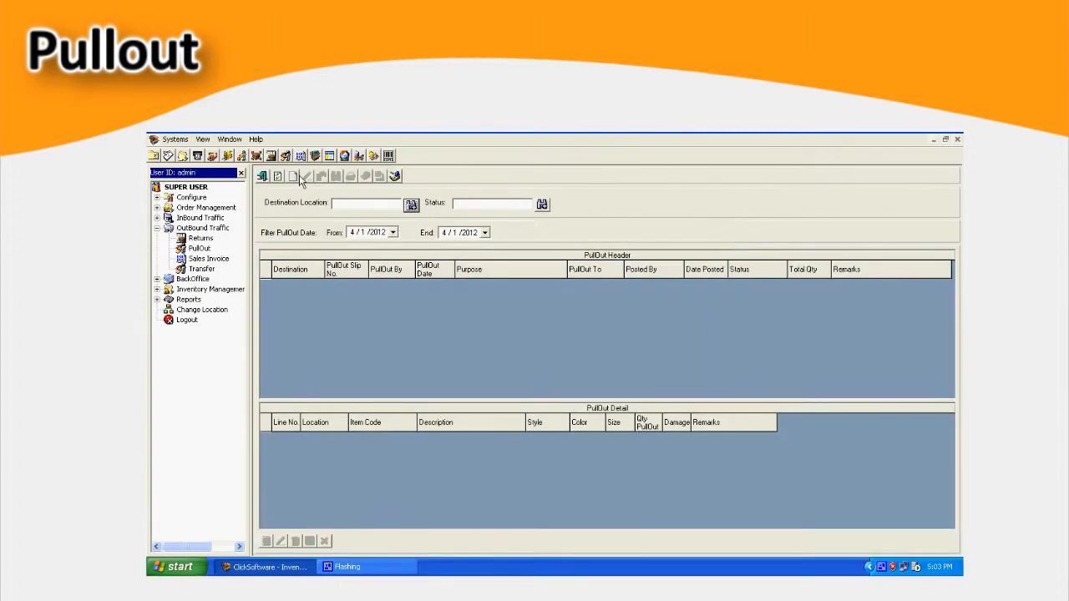
- Add a pullout record dated 4/1/2012 to Terry S.A. - Head Office/Main Warehouse with the purpose Adjustment
left_click(293, 176)
left_click(711, 291)
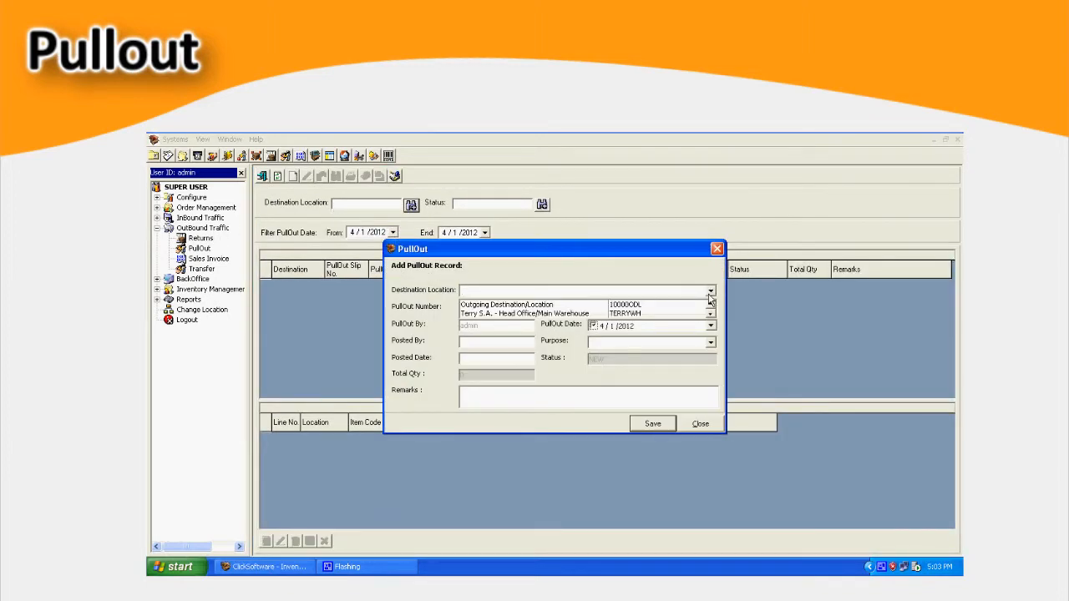
left_click(644, 309)
left_click(711, 343)
left_click(682, 359)
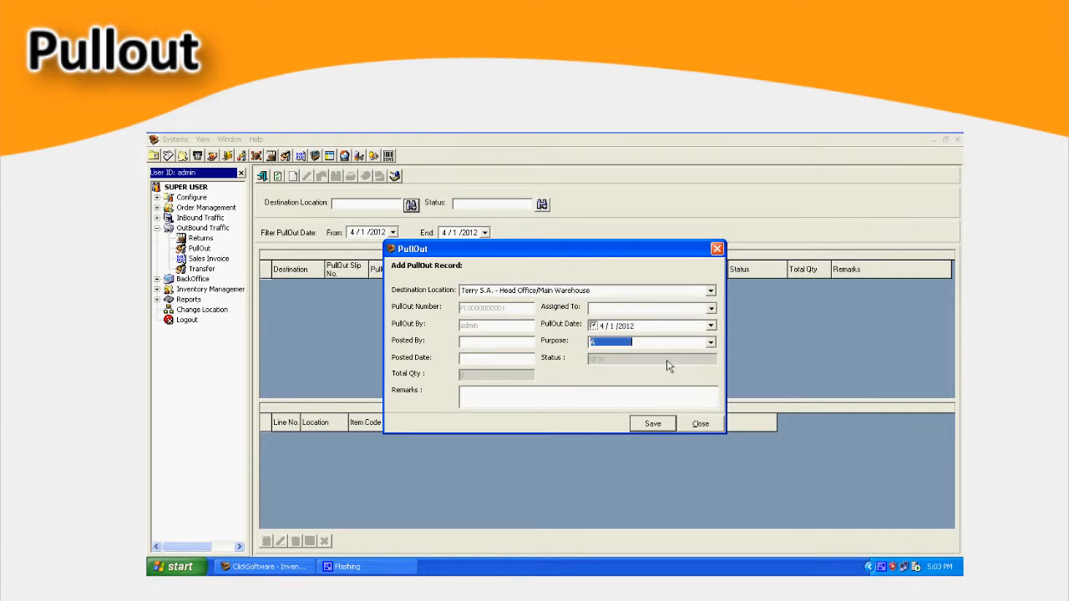
left_click(650, 424)
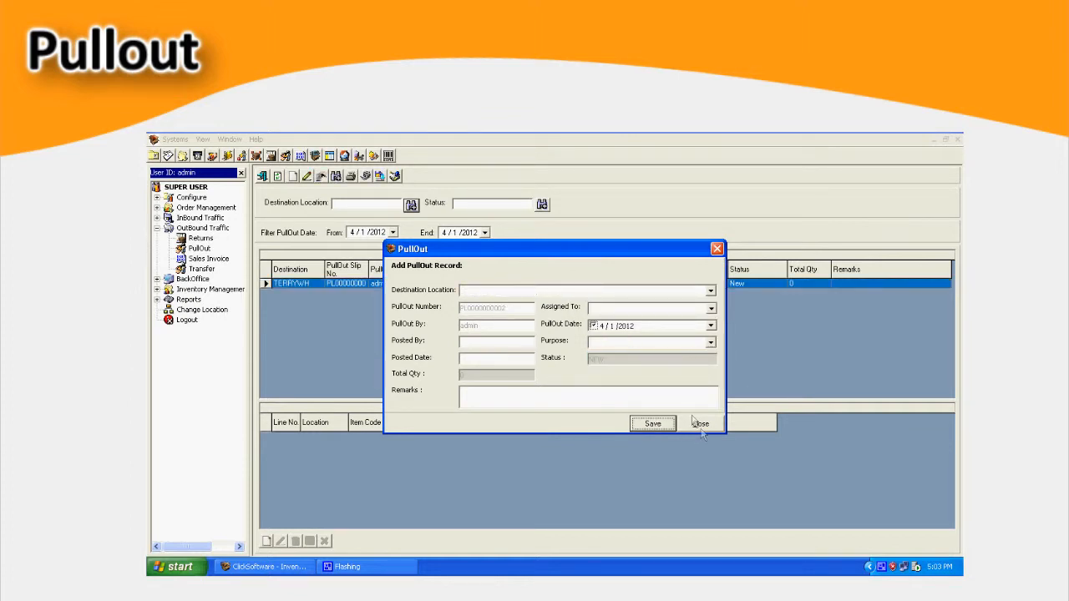
left_click(698, 423)
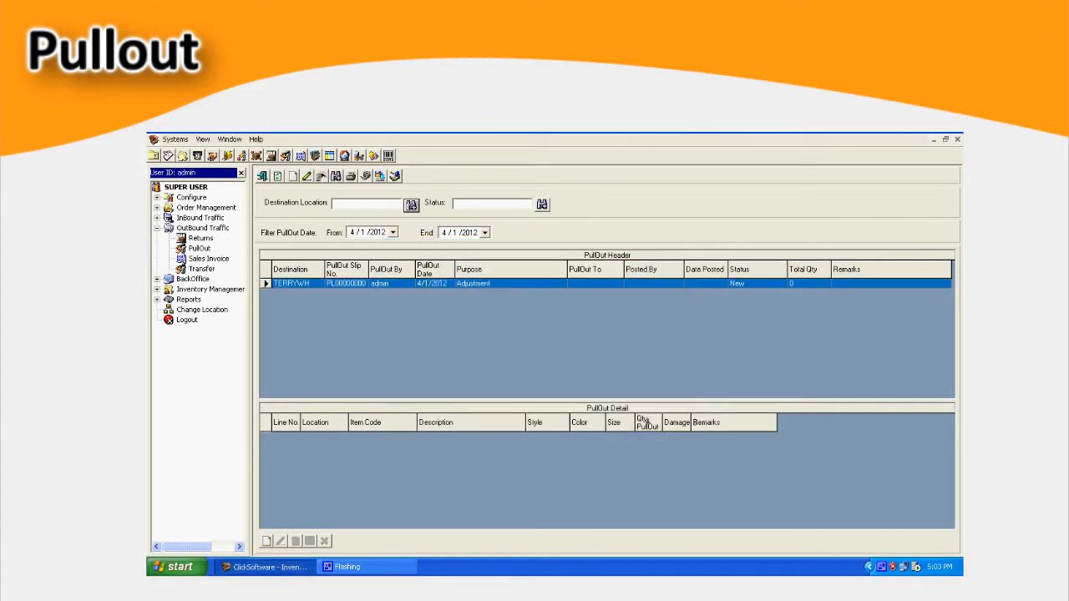
left_click(266, 540)
left_click(466, 270)
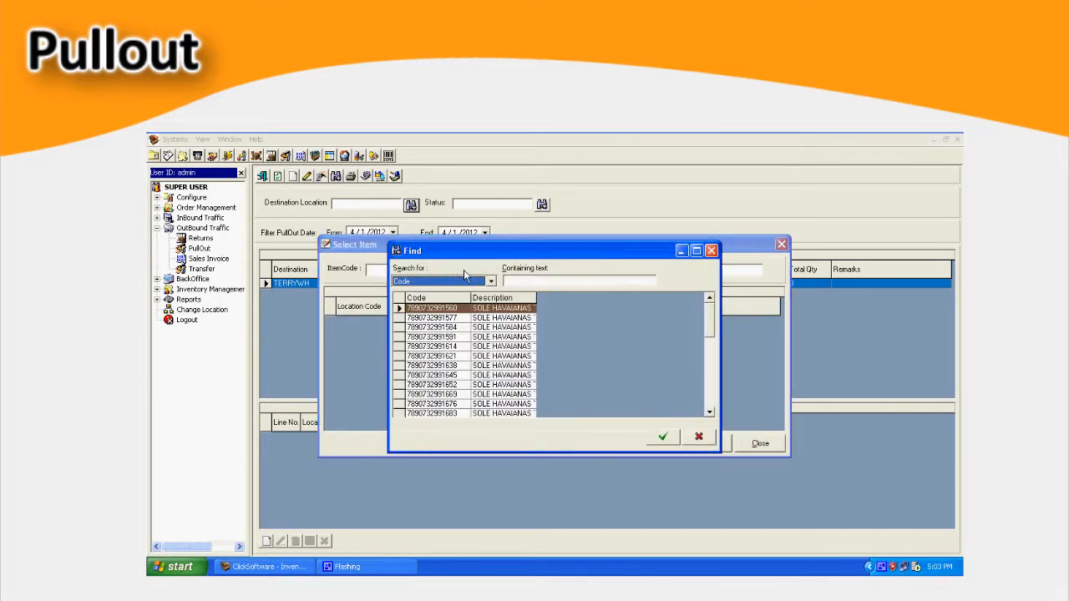
double_click(477, 373)
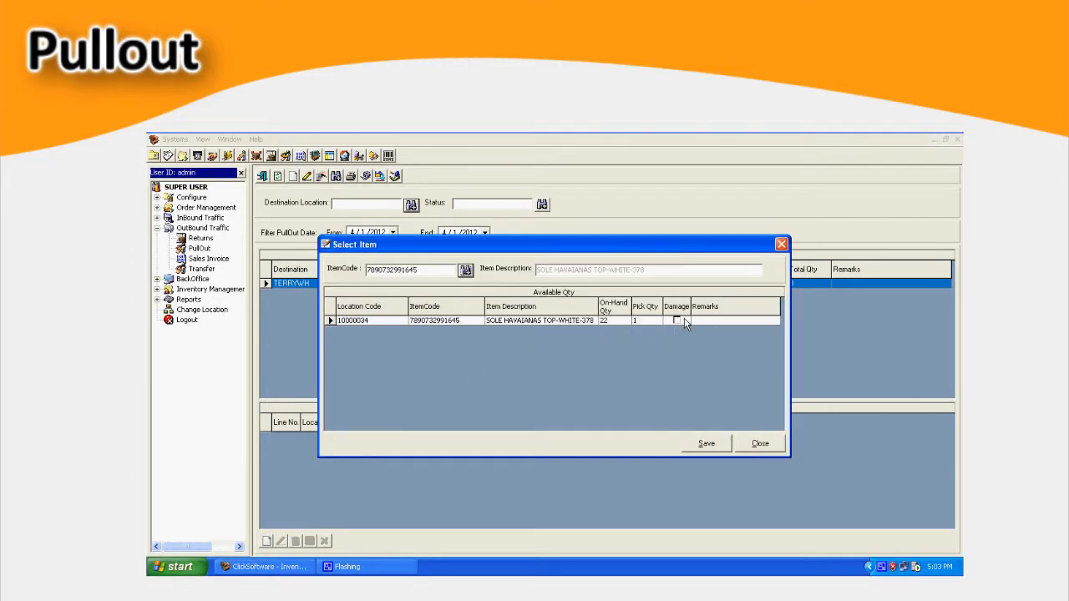
left_click(465, 271)
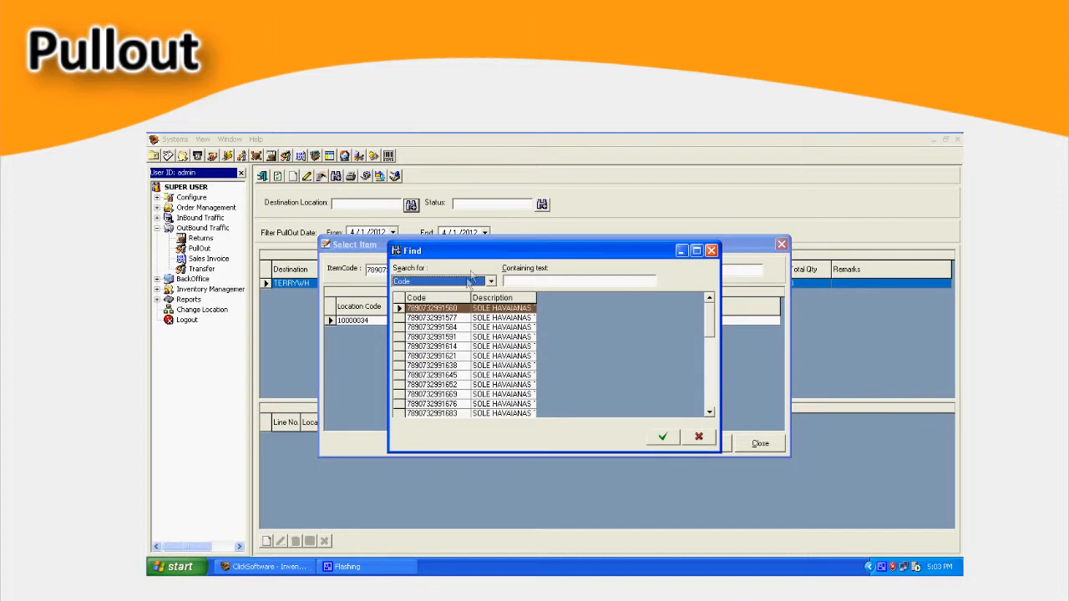
double_click(476, 401)
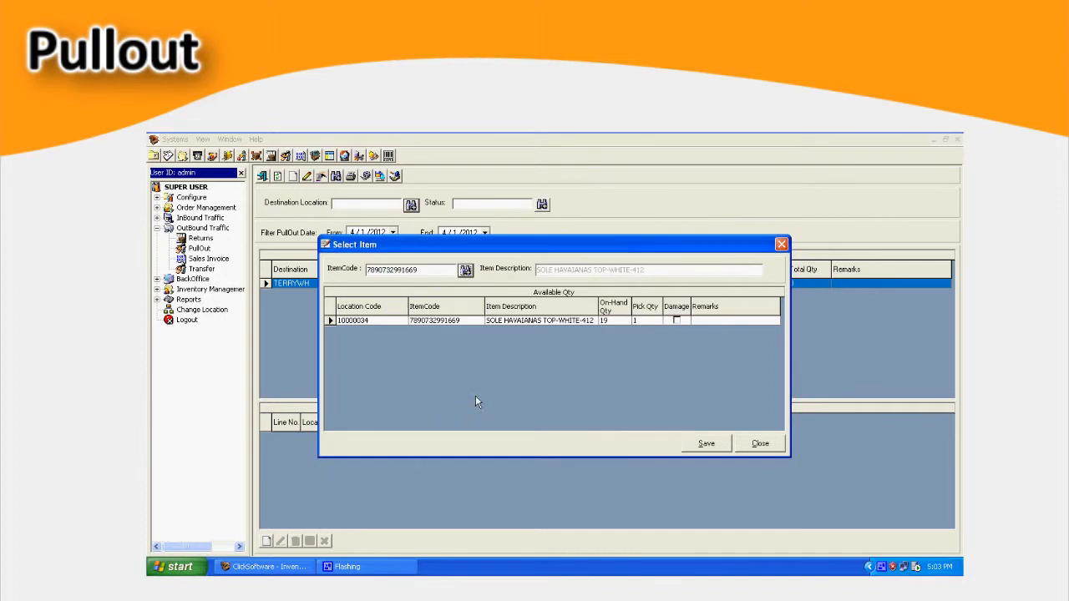
left_click(676, 322)
left_click(706, 444)
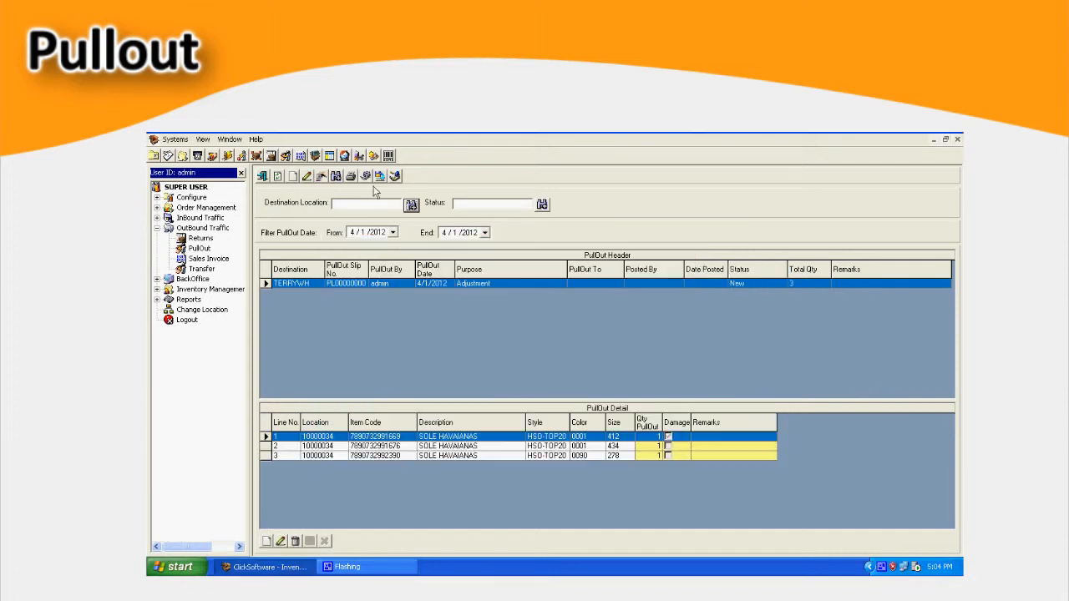
- Post the pullout, authorizing it with user ID admin and the account password
left_click(367, 177)
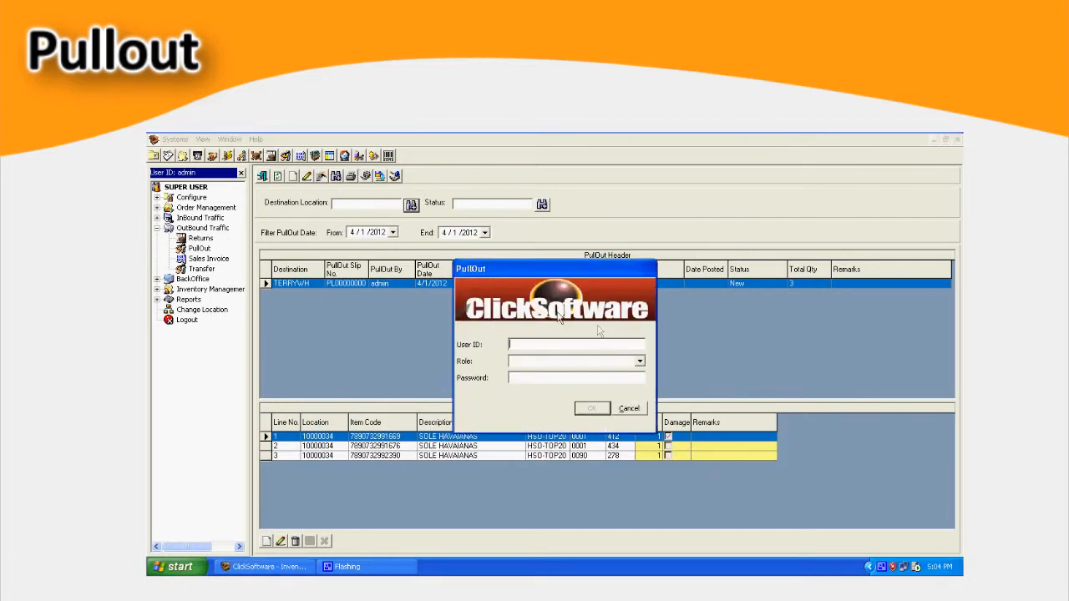
type("admin")
key("Tab")
key("Tab")
type("*")
key("Return")
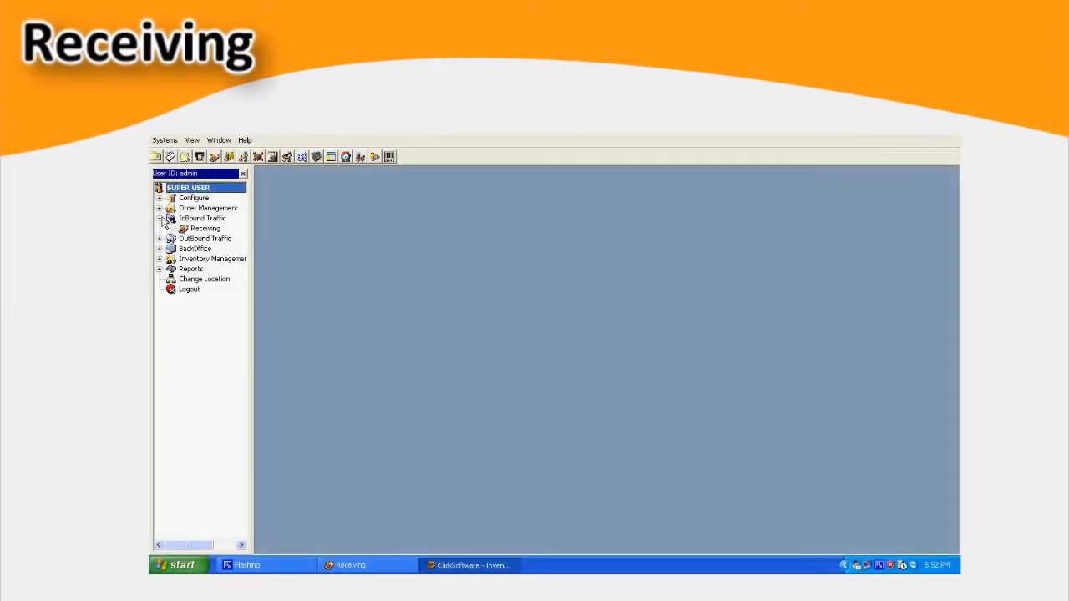
- Open Receiving and add a deliveries (DEL) receive record from TERRYWH dated 4/1/2012 with reference number 2334
double_click(205, 228)
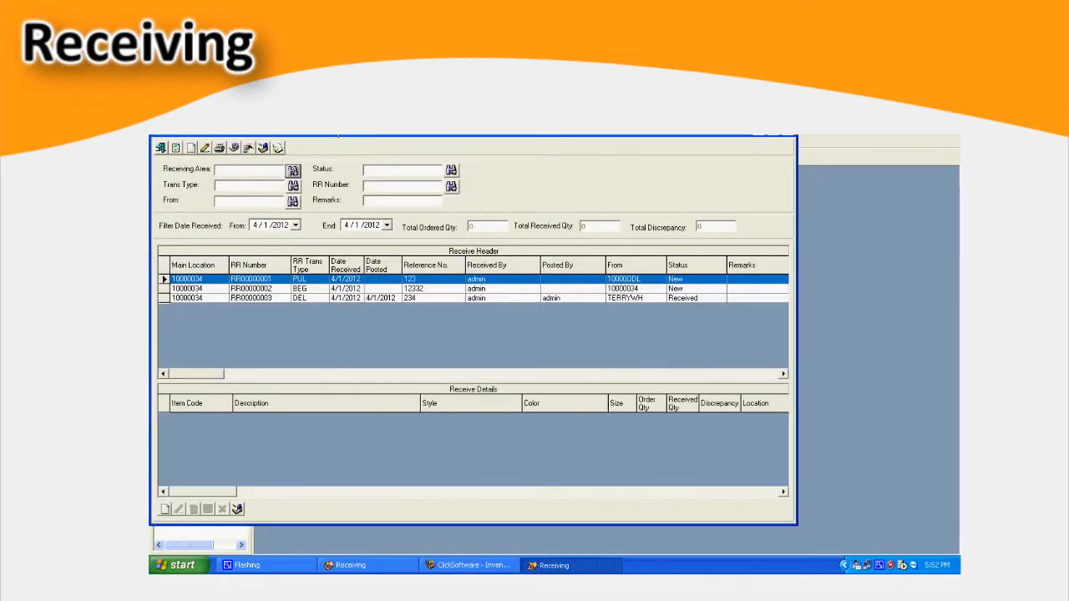
left_click(189, 145)
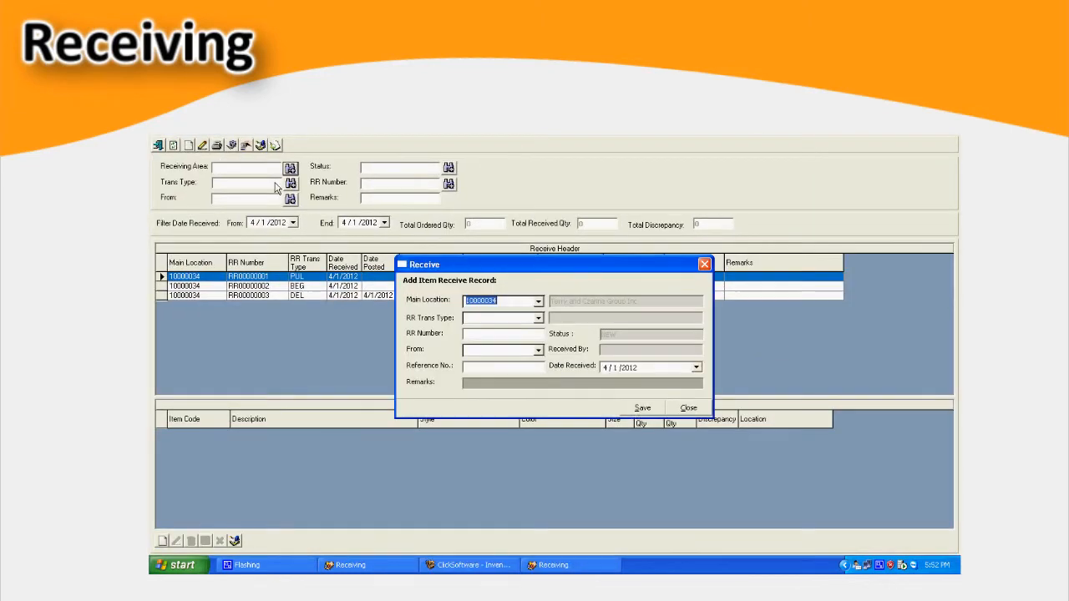
left_click(539, 318)
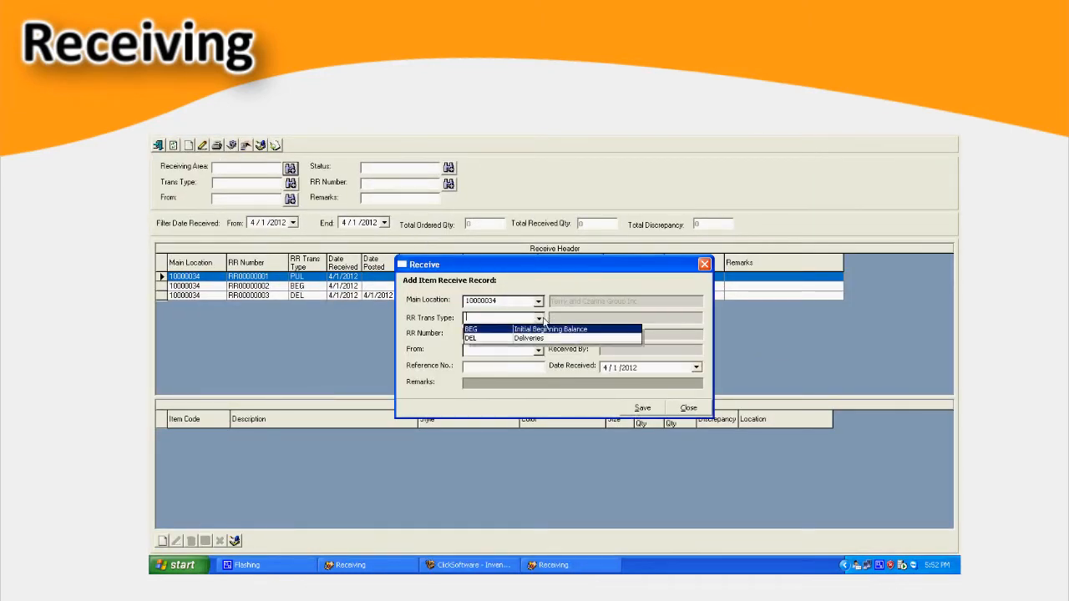
left_click(506, 339)
left_click(539, 351)
left_click(501, 367)
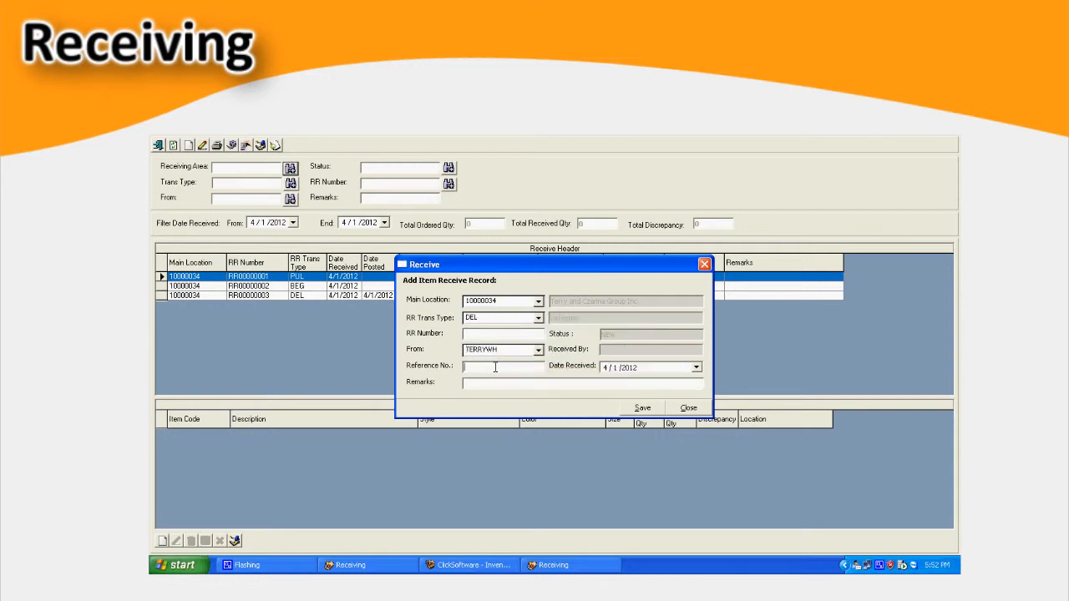
type("2334")
left_click(641, 408)
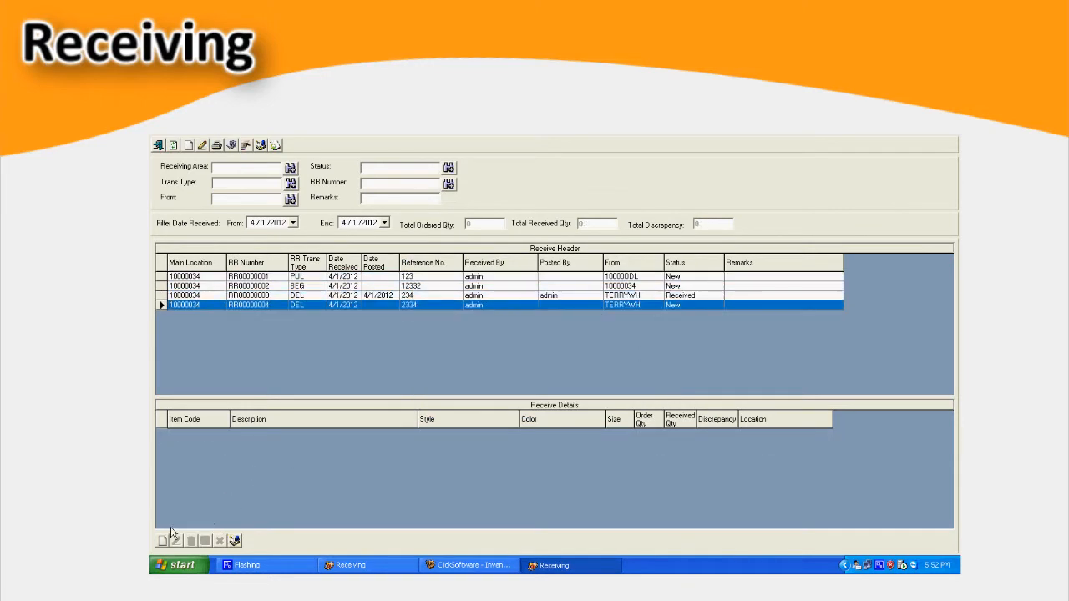
left_click(162, 541)
left_click(679, 333)
double_click(565, 376)
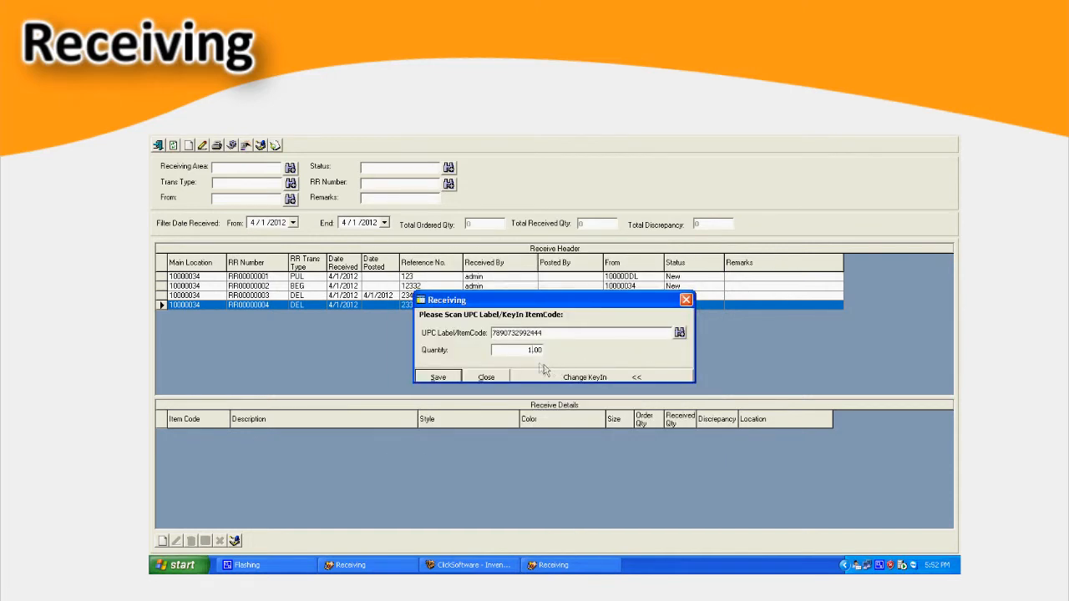
left_click(431, 379)
left_click(680, 336)
double_click(499, 351)
left_click(455, 378)
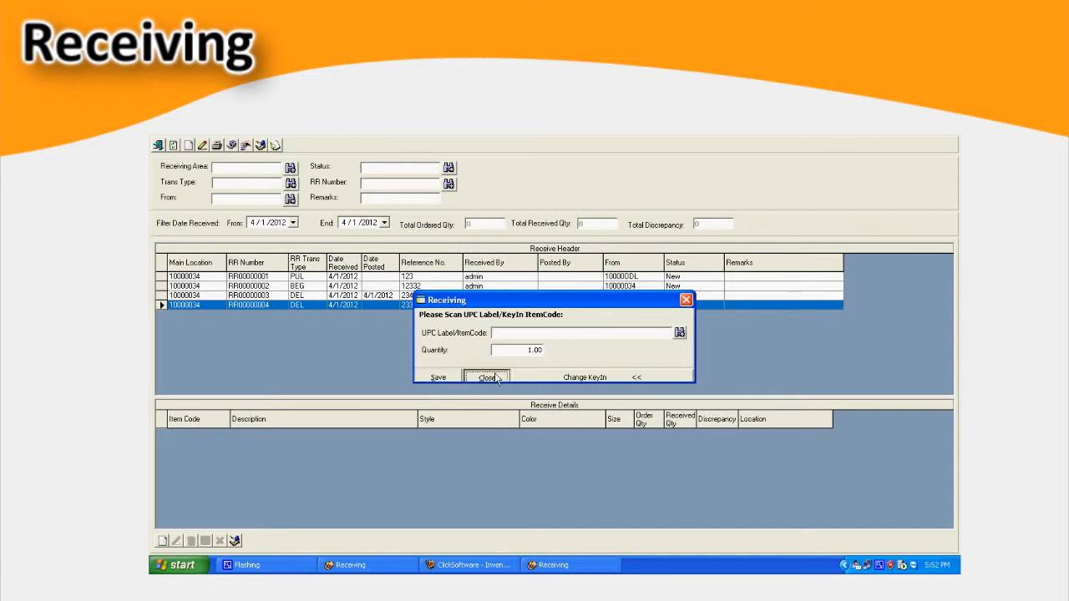
left_click(487, 377)
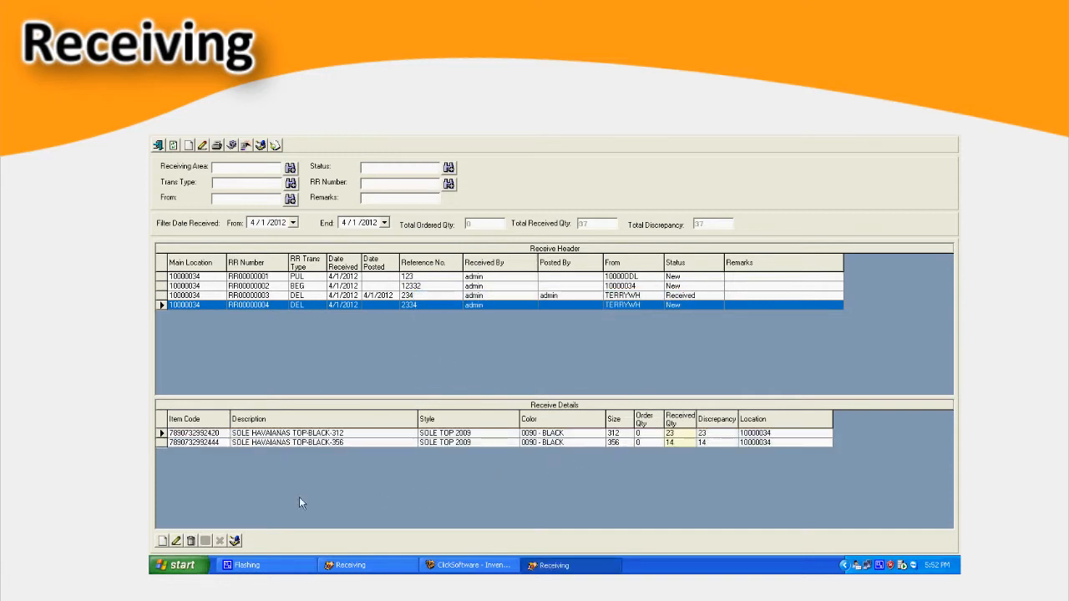
- Set the received quantities to 25 for size 312 and 32 for size 356, and post the receipt using admin and the account password
left_click(176, 541)
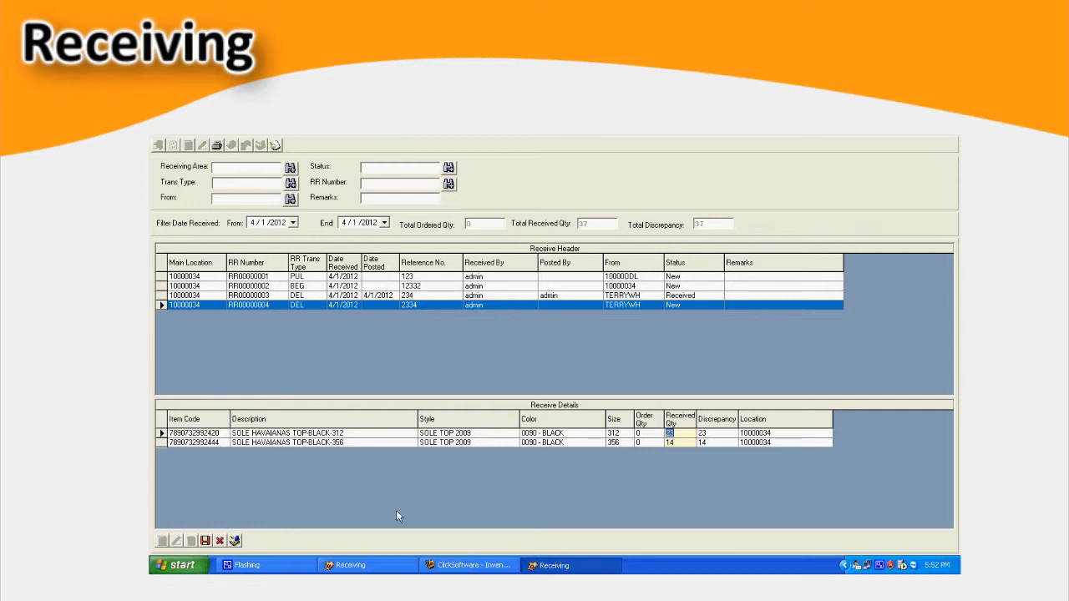
left_click(204, 541)
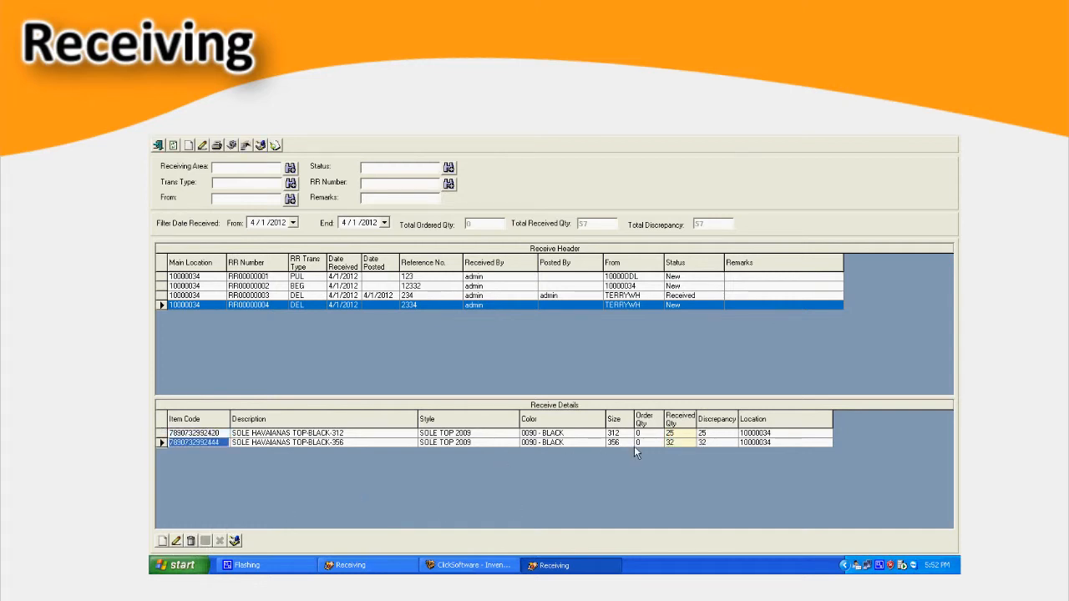
left_click(232, 146)
type("adm")
key("Tab")
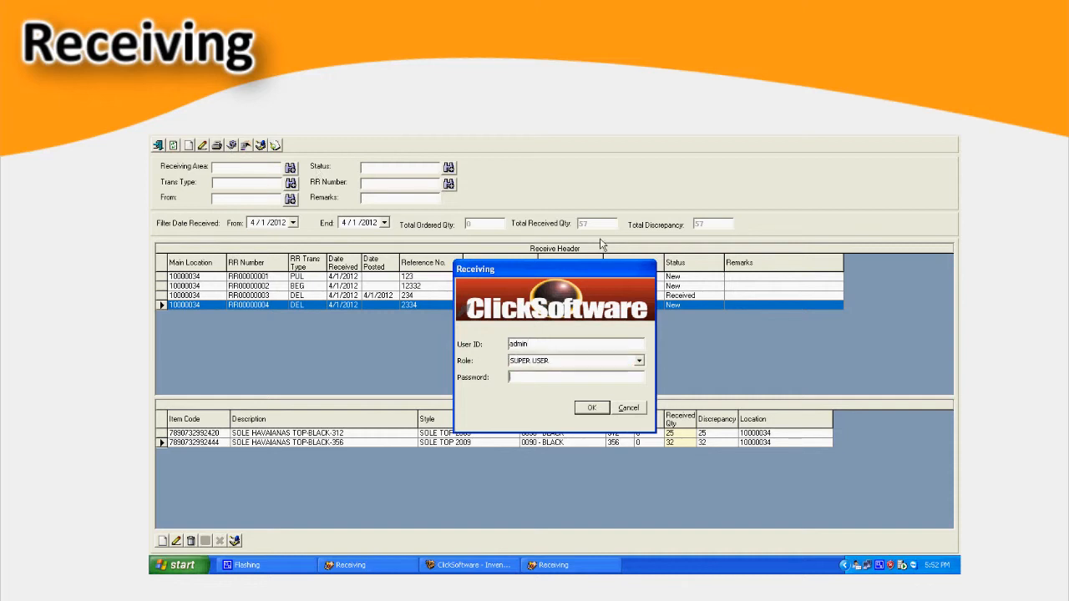
key("Tab")
type("a")
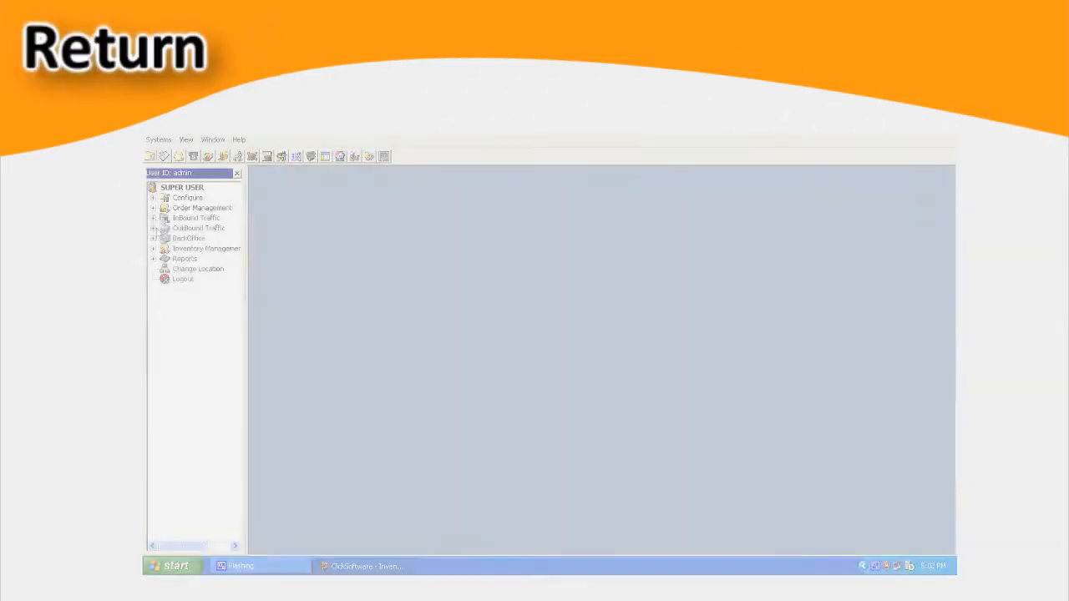
- Open Returns under OutBound Traffic and add a return record dated 4/1/2012 for supplier 001 with the remark "damaged items"
left_click(153, 227)
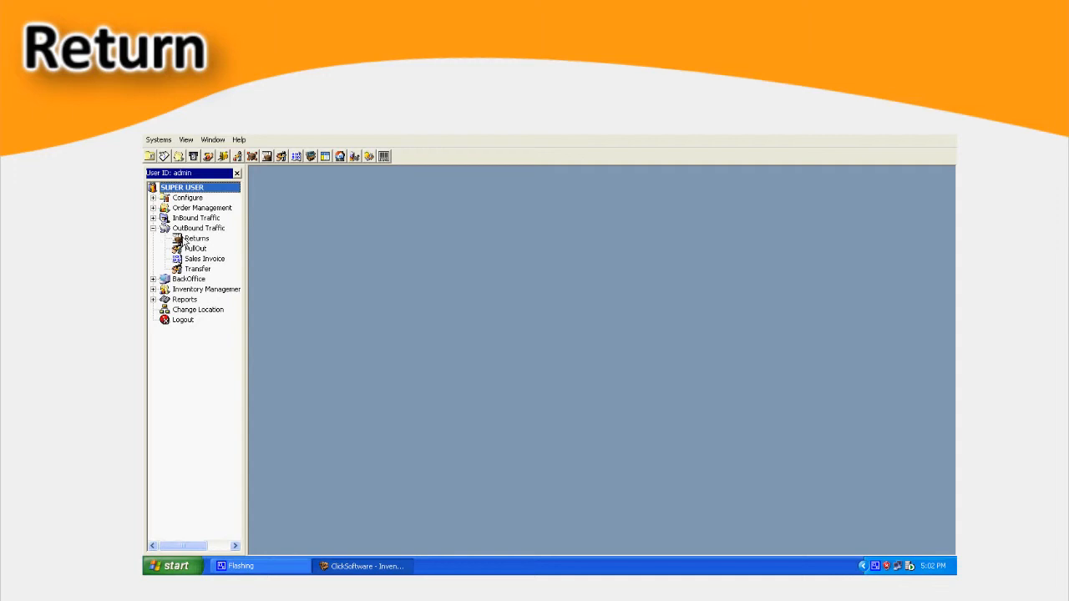
left_click(188, 241)
left_click(288, 176)
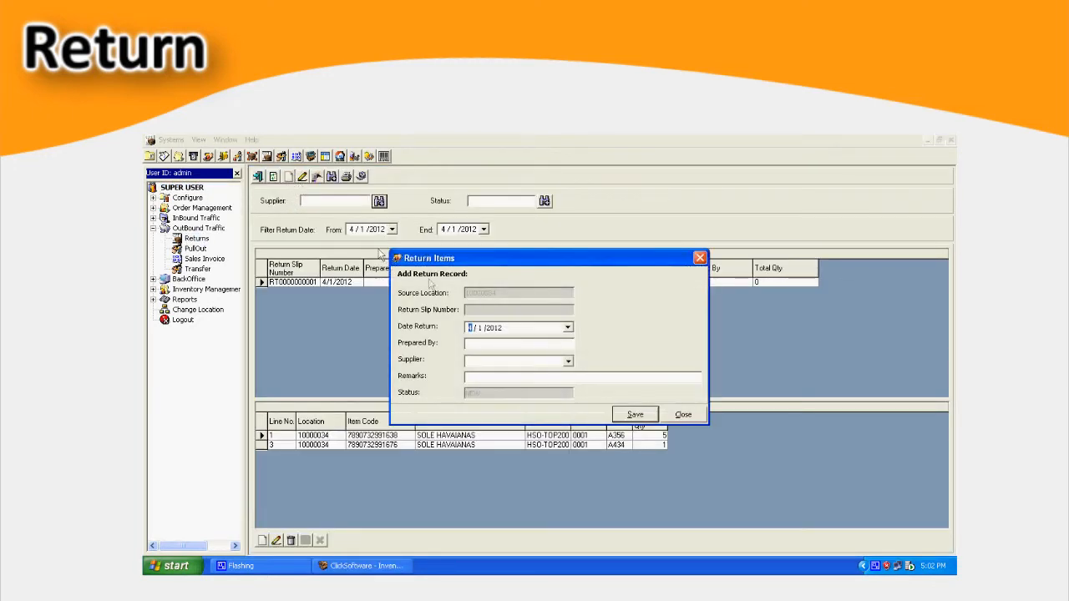
left_click(568, 361)
left_click(526, 376)
left_click(518, 374)
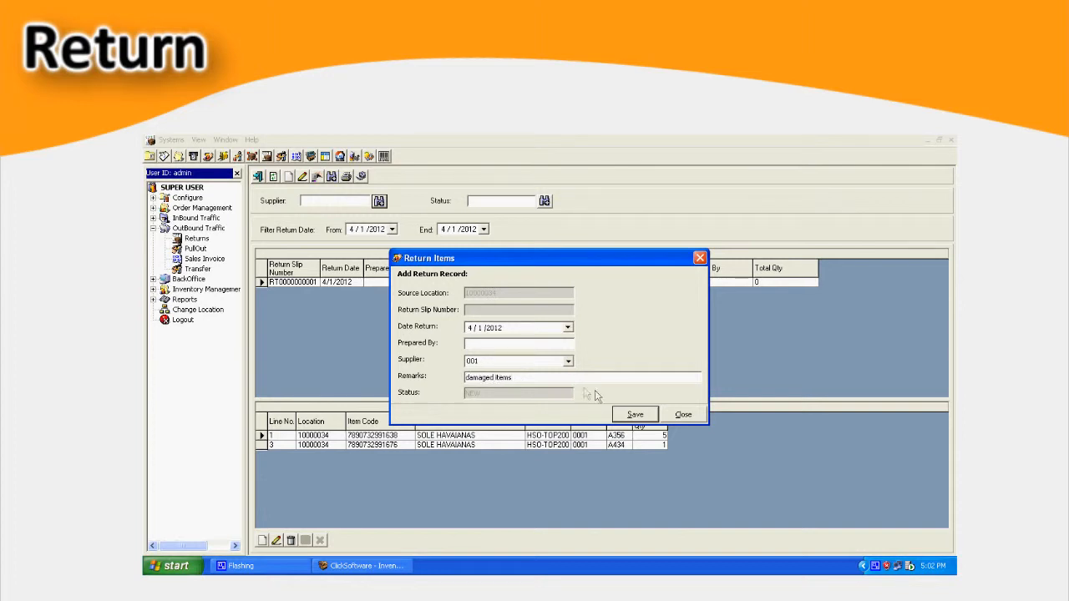
left_click(635, 414)
left_click(683, 414)
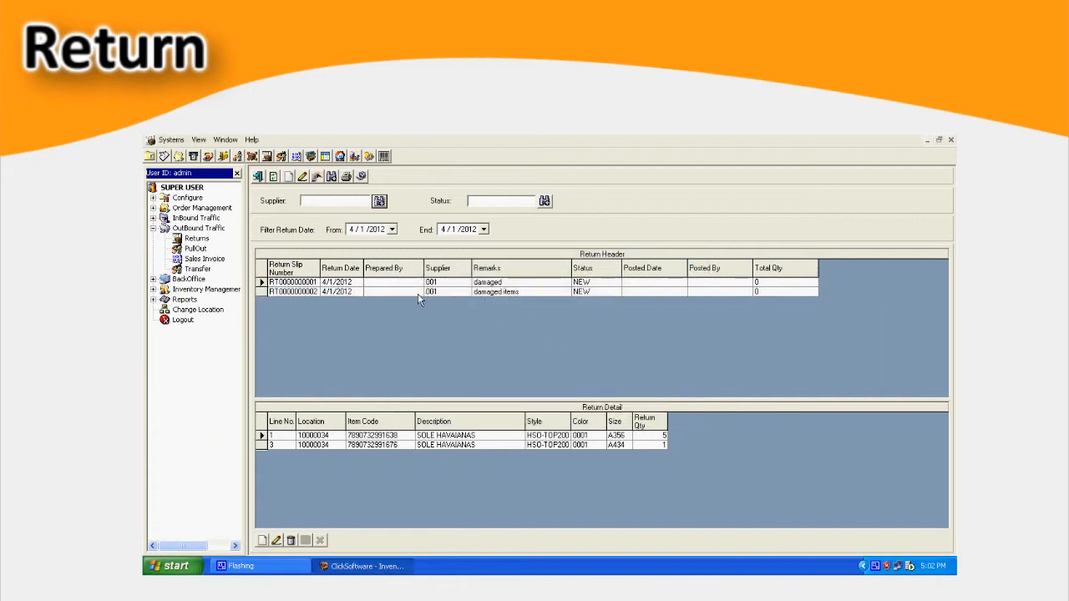
left_click(401, 291)
left_click(262, 540)
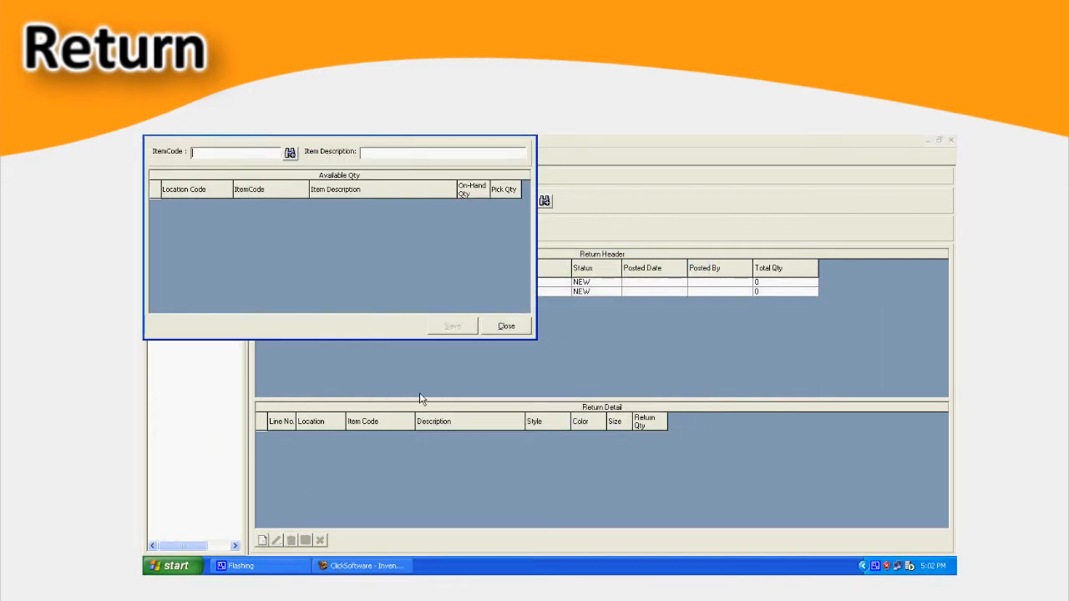
left_click(289, 153)
double_click(472, 358)
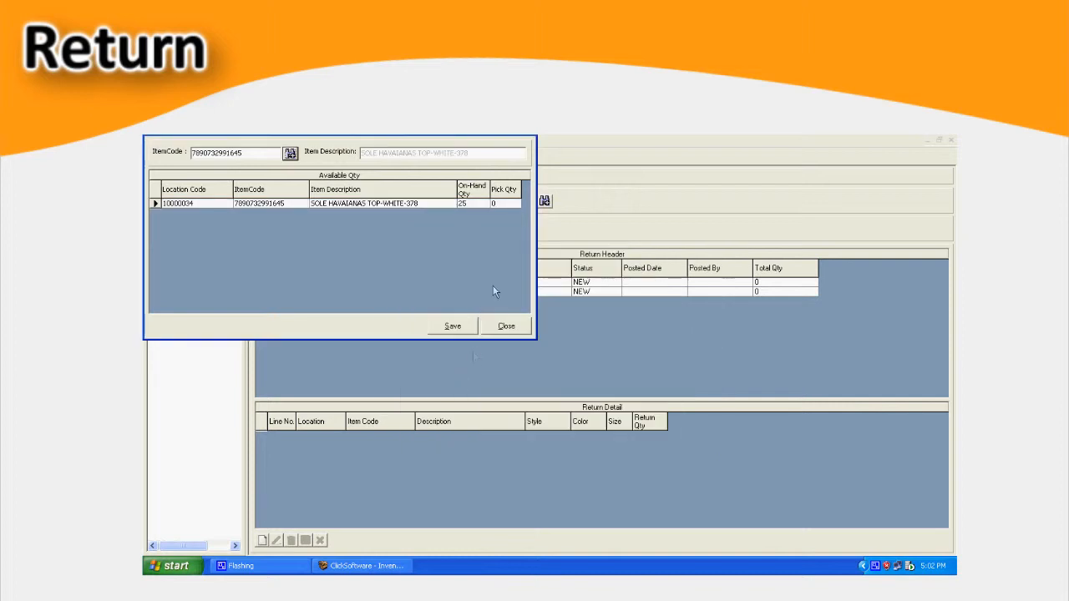
left_click(503, 206)
left_click(455, 323)
left_click(277, 541)
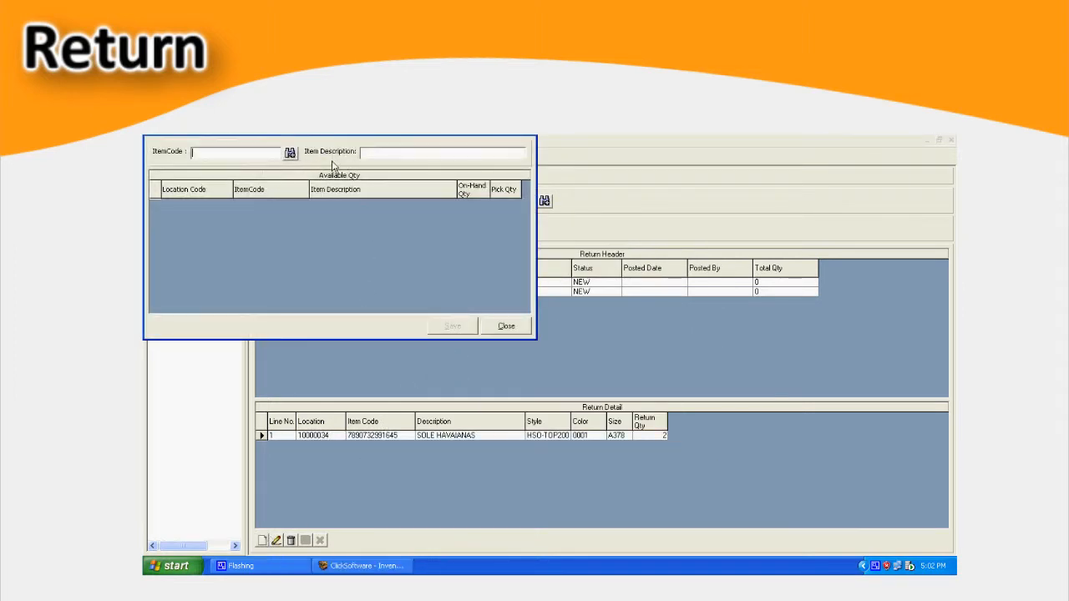
left_click(289, 156)
double_click(443, 360)
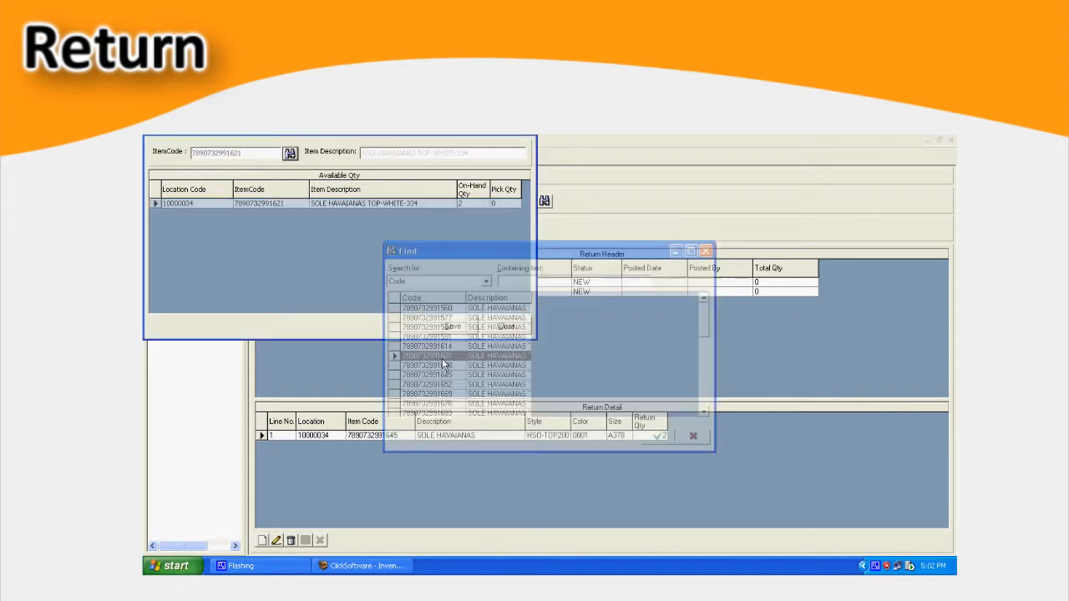
left_click(504, 205)
type("1")
left_click(452, 325)
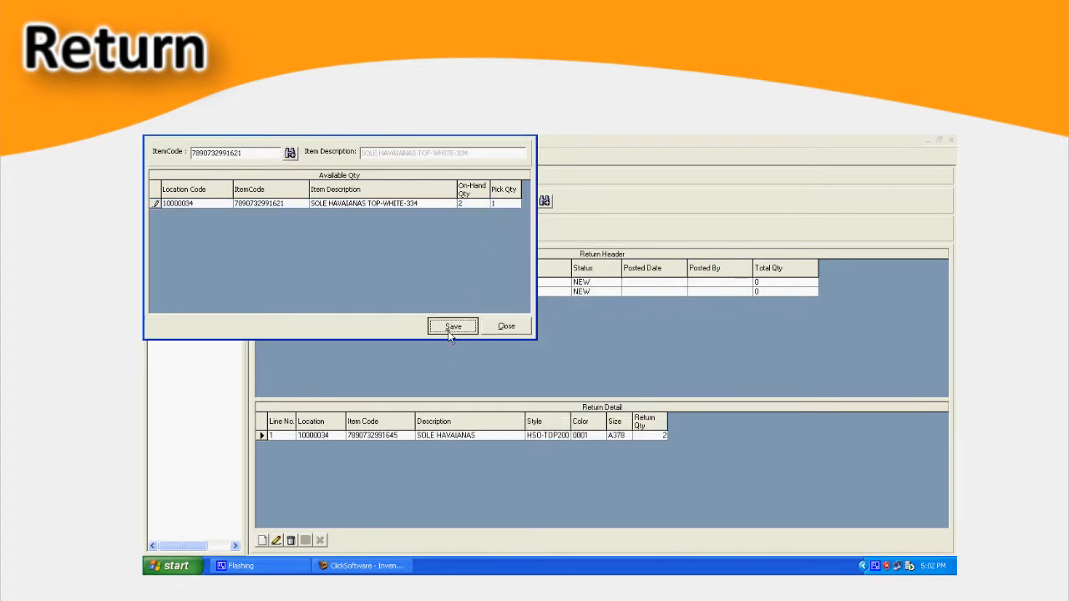
left_click(276, 540)
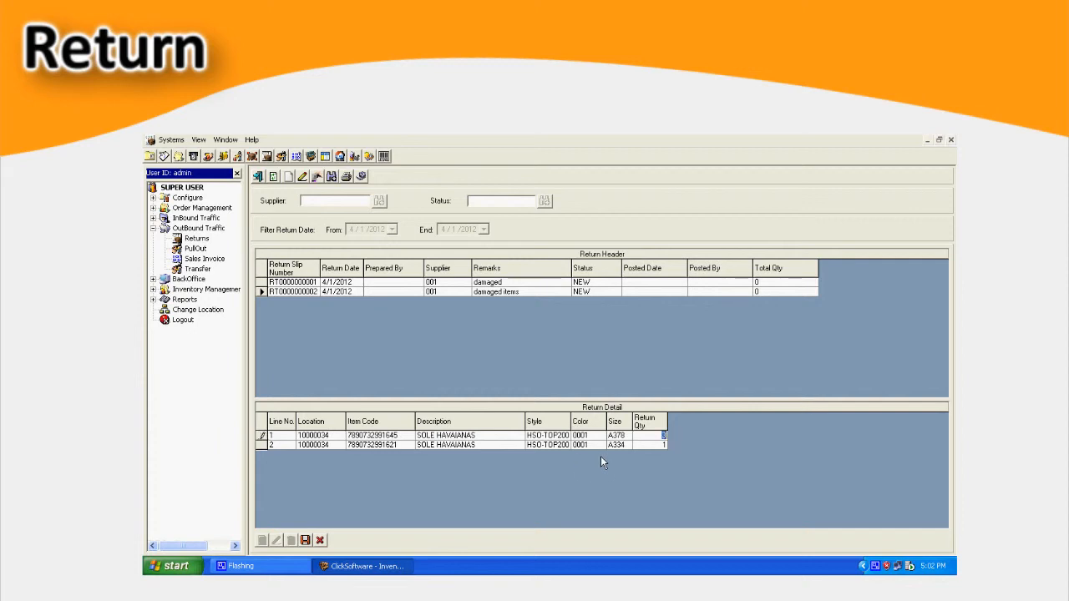
left_click(305, 540)
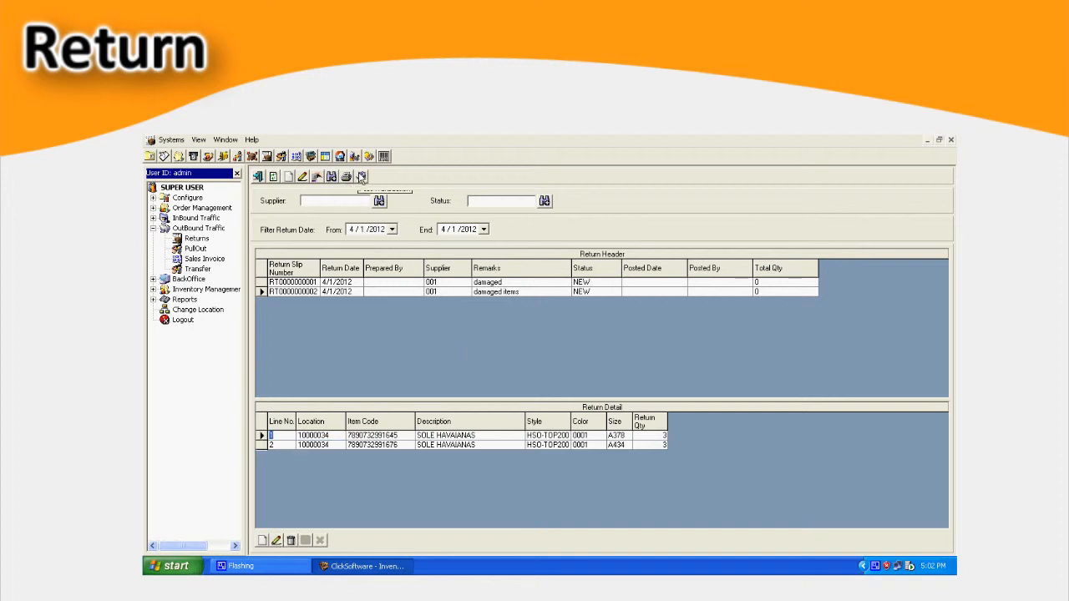
left_click(360, 178)
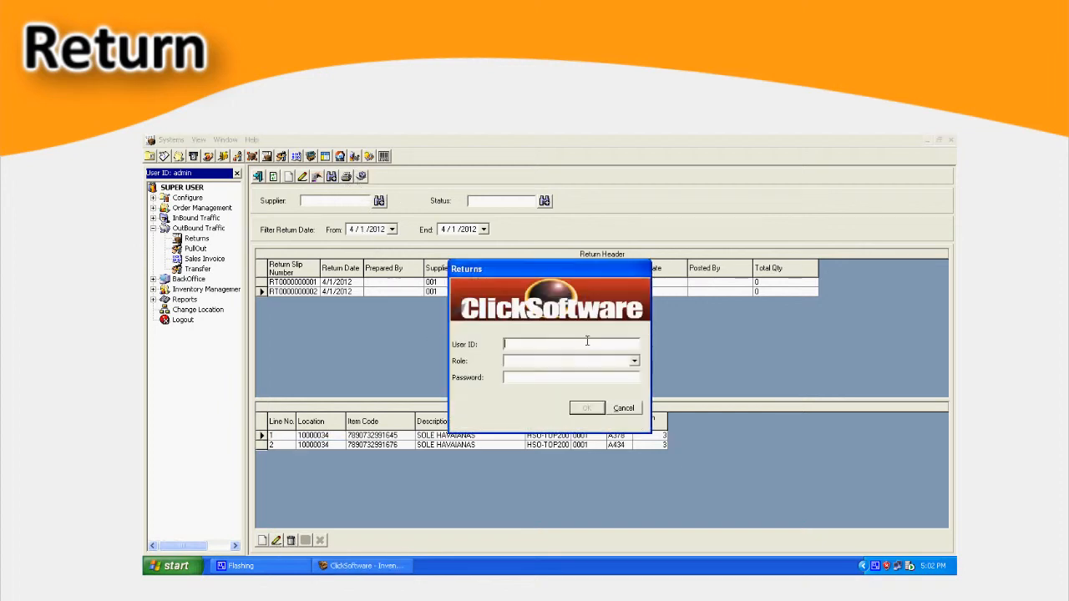
type("admin")
key("Tab")
key("Tab")
type("*")
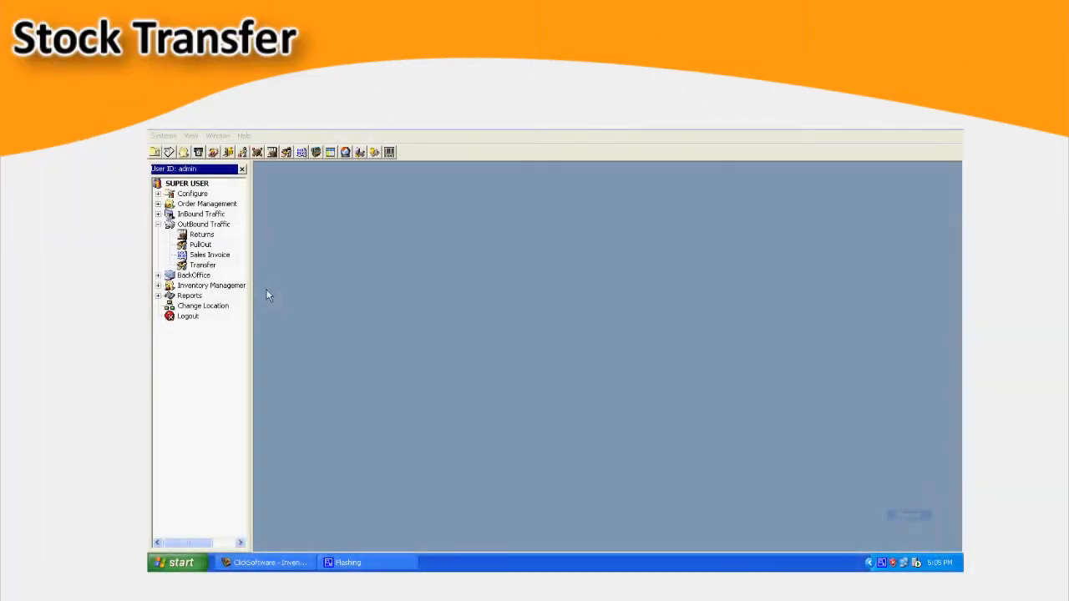
- Open Transfer under OutBound Traffic and add a stock transfer record dated 4/1/2012 to Terry S.A. - Head Office/Main Warehouse
left_click(202, 264)
left_click(294, 173)
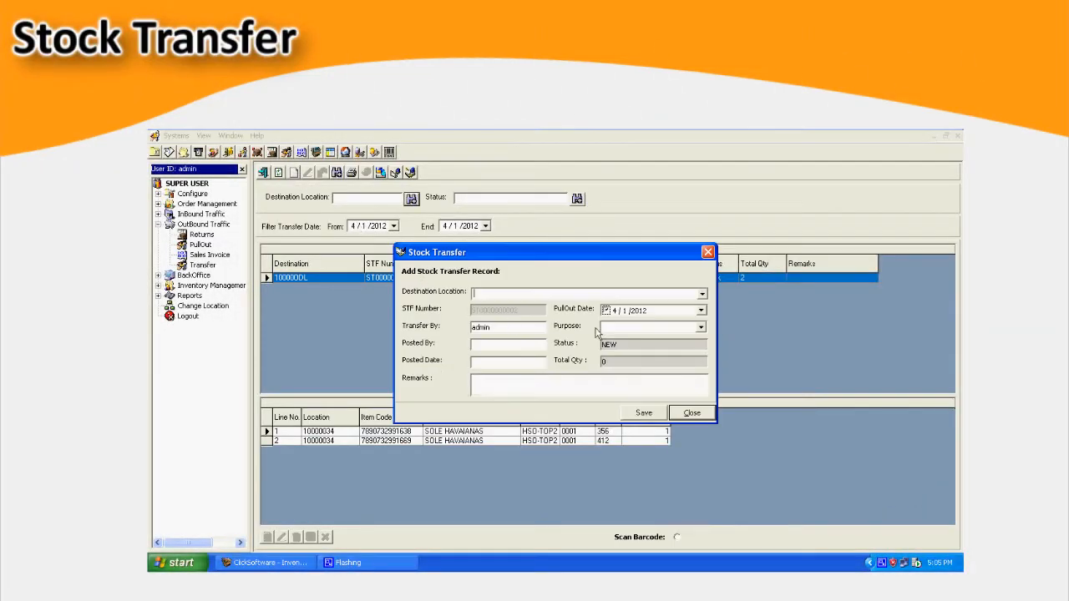
left_click(702, 293)
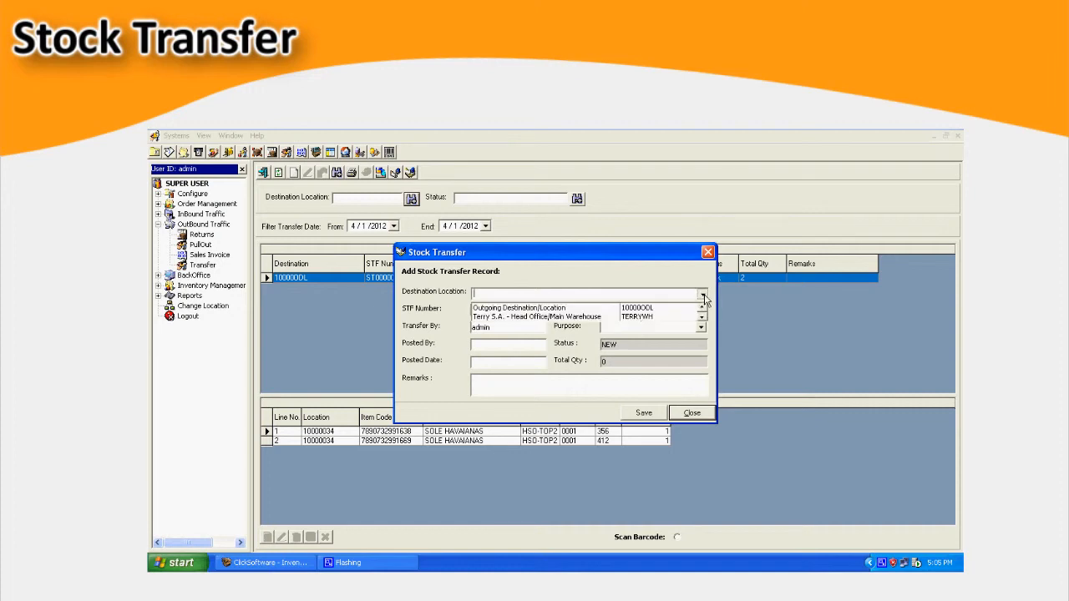
left_click(636, 318)
left_click(572, 383)
left_click(650, 415)
left_click(692, 414)
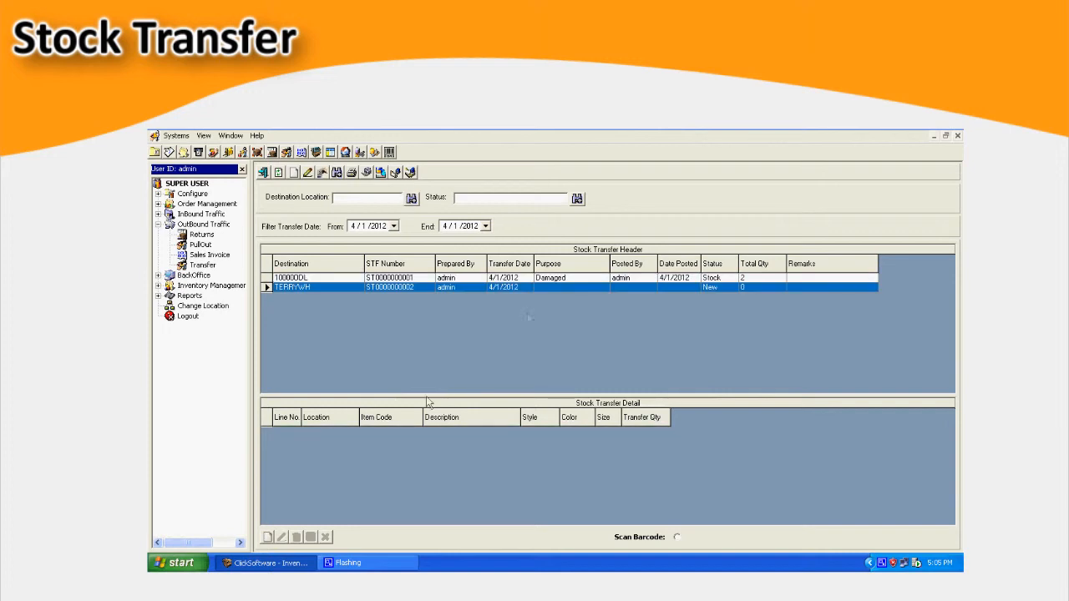
left_click(268, 538)
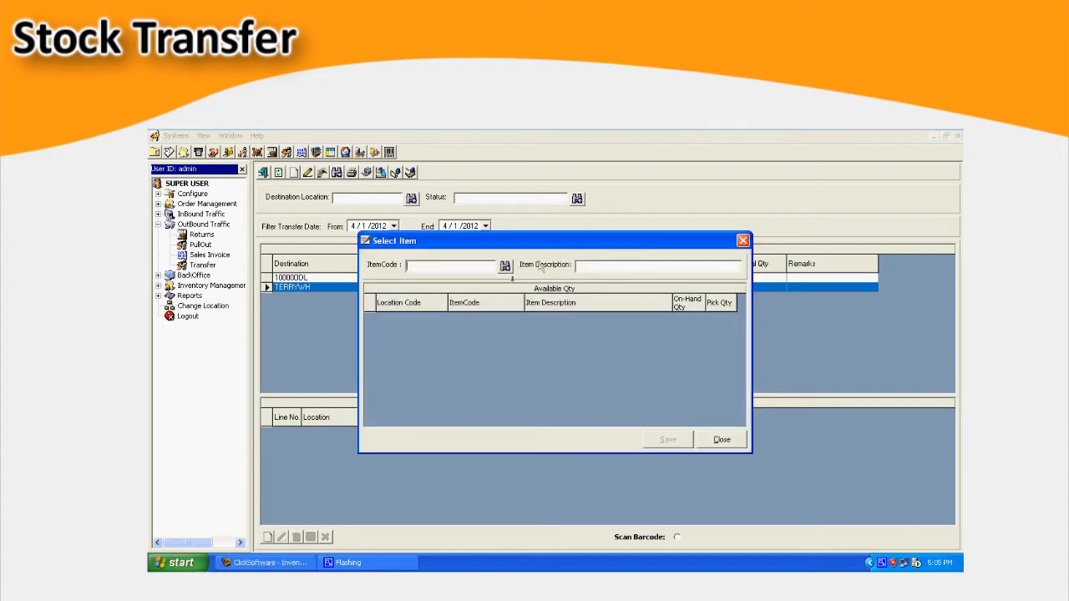
left_click(503, 268)
double_click(511, 373)
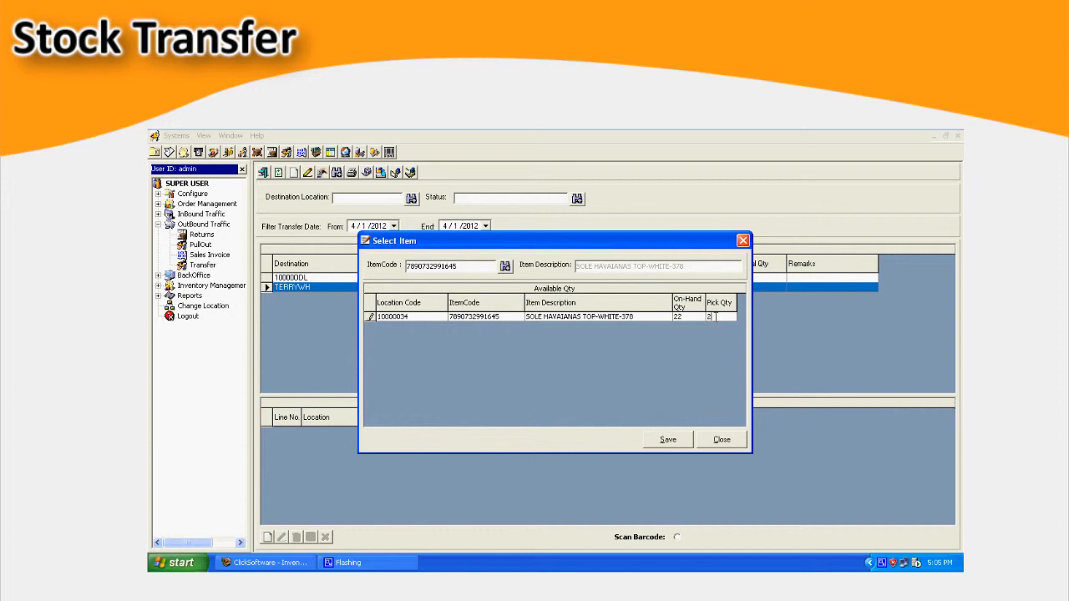
left_click(668, 440)
left_click(506, 267)
double_click(476, 391)
type("1")
left_click(668, 440)
left_click(721, 440)
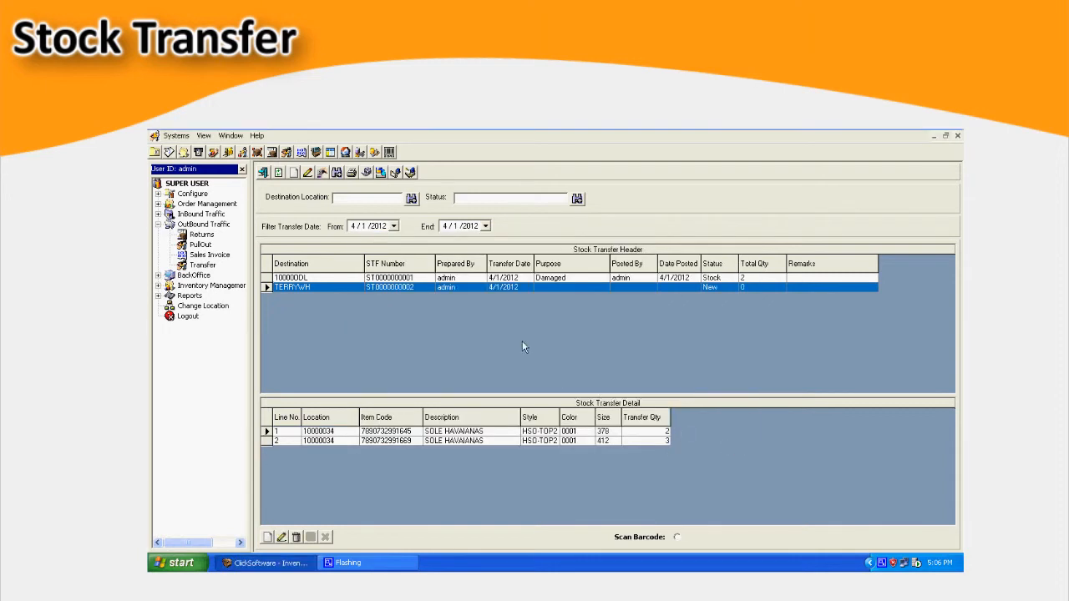
- Start posting the TERRYWH stock transfer, entering user ID admin for the authorization
left_click(366, 173)
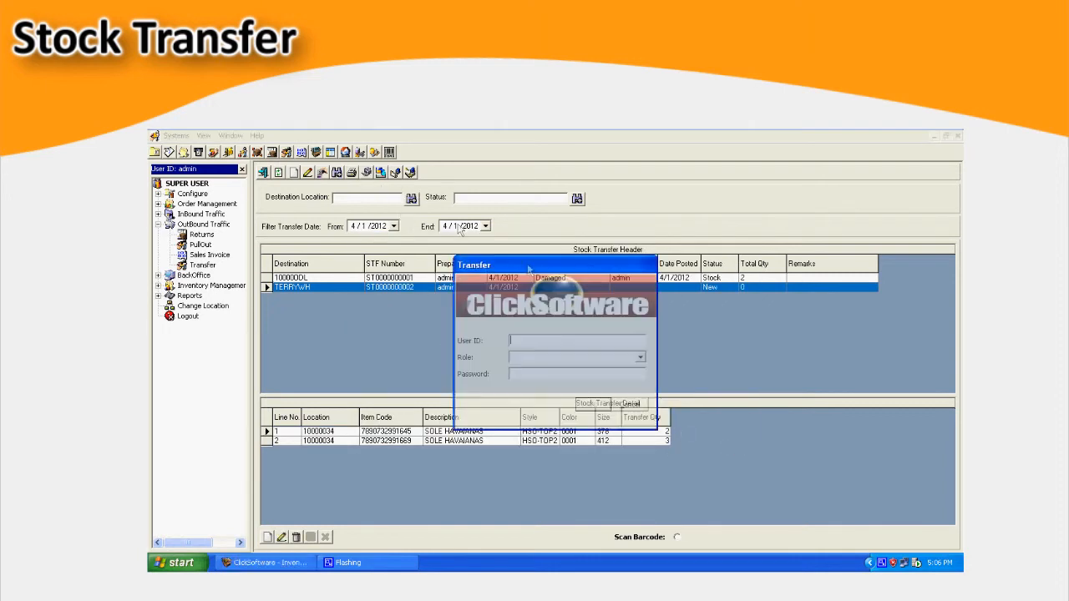
type("admin")
key("Tab")
key("Tab")
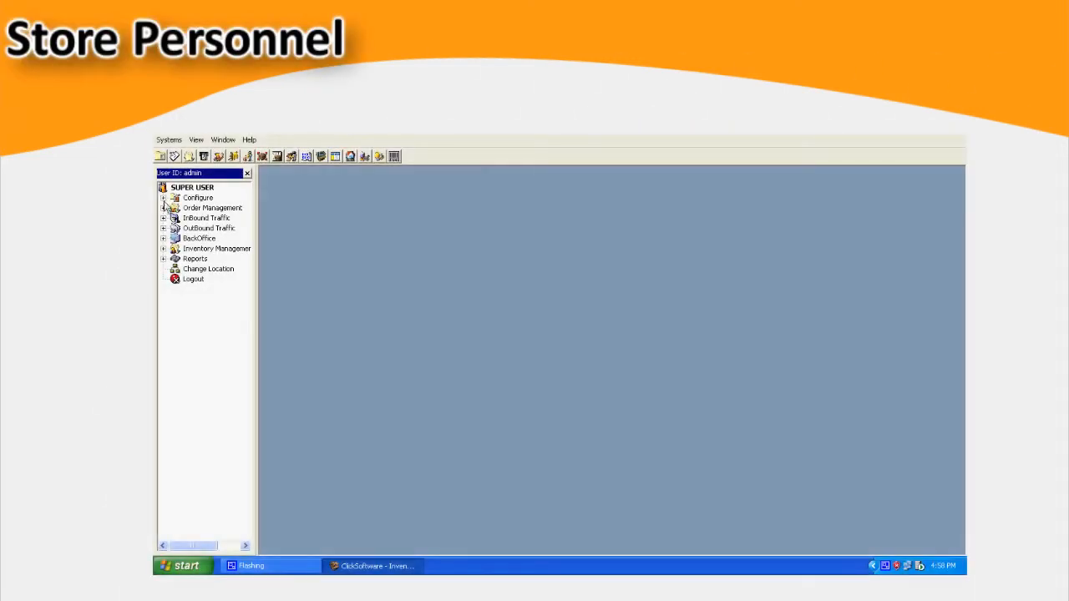
- Open the Store Personnel settings and add a CRP record numbered 0003 with the name CRP
left_click(163, 197)
left_click(175, 207)
double_click(235, 320)
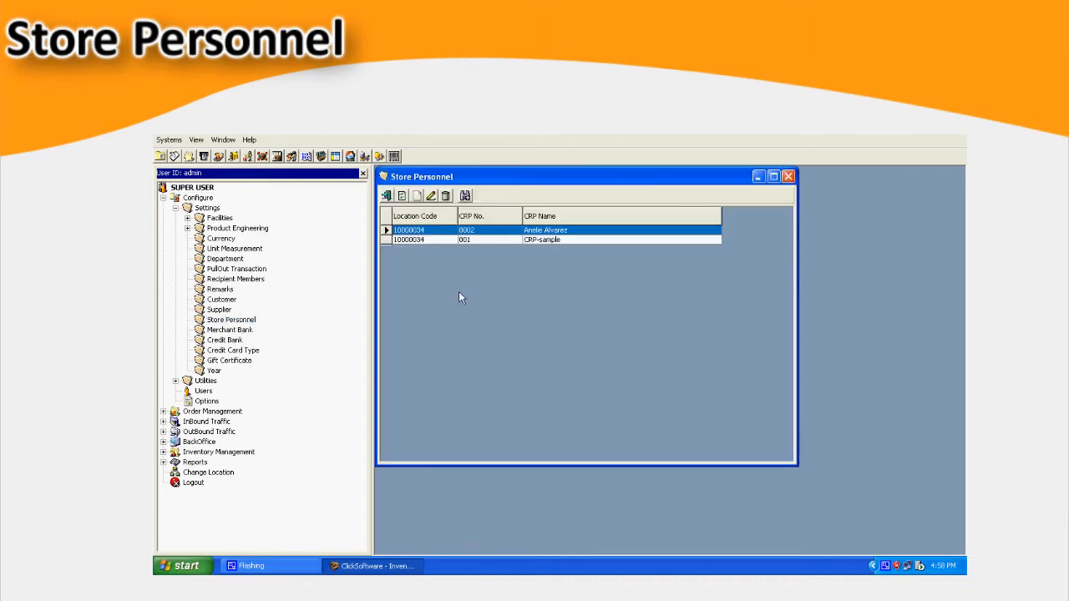
left_click(416, 197)
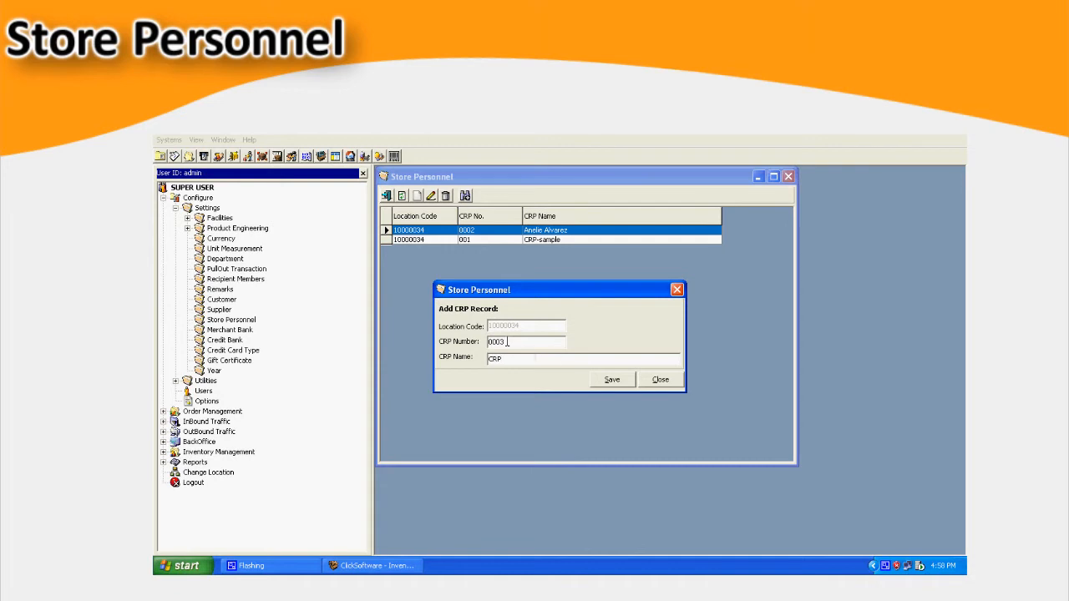
left_click(611, 386)
left_click(666, 380)
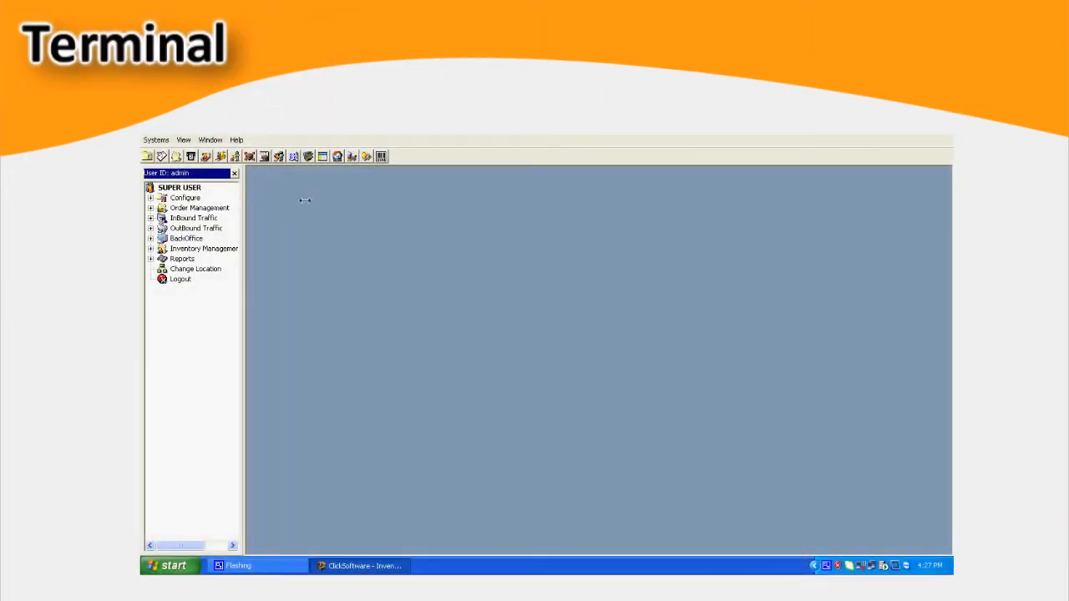
- Open the POS Terminal settings and try to save a new terminal with code 001, description TERMINAL 1 and location 10000034
left_click(151, 198)
left_click(163, 208)
left_click(174, 218)
double_click(236, 260)
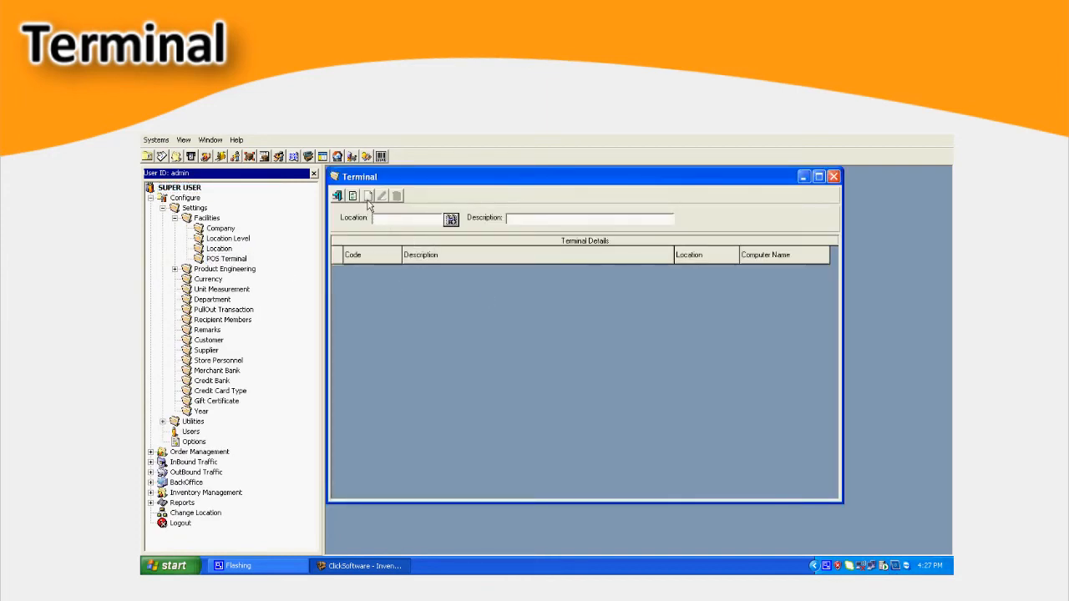
left_click(368, 196)
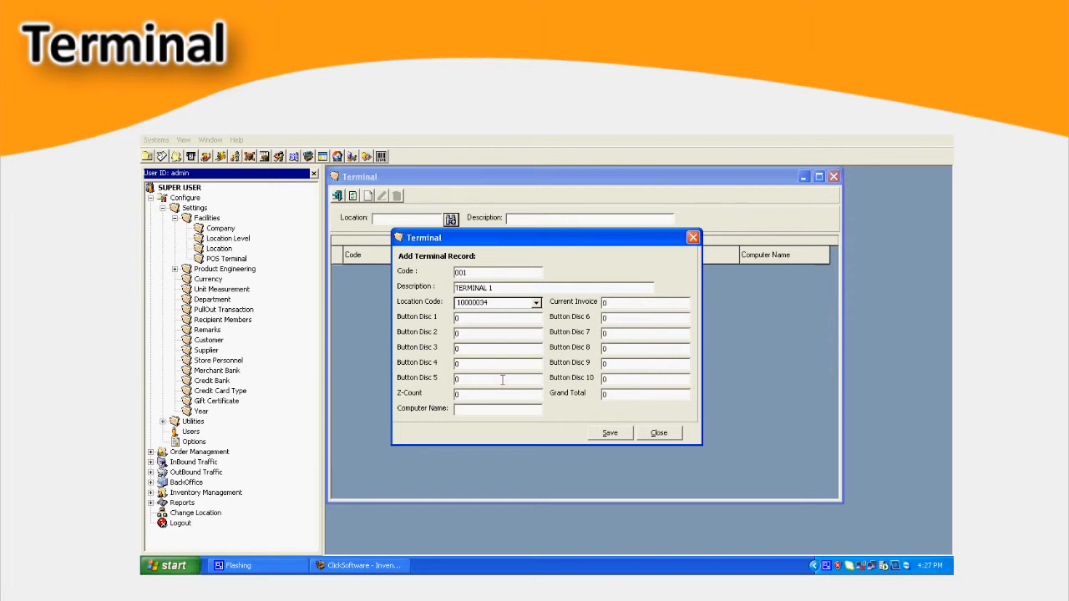
left_click(606, 435)
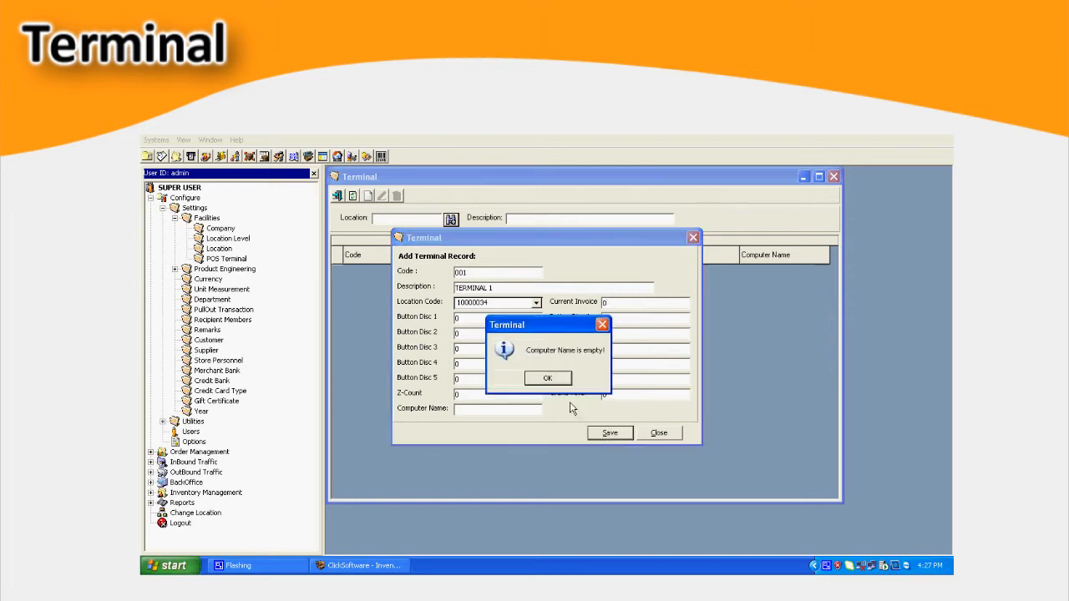
left_click(547, 379)
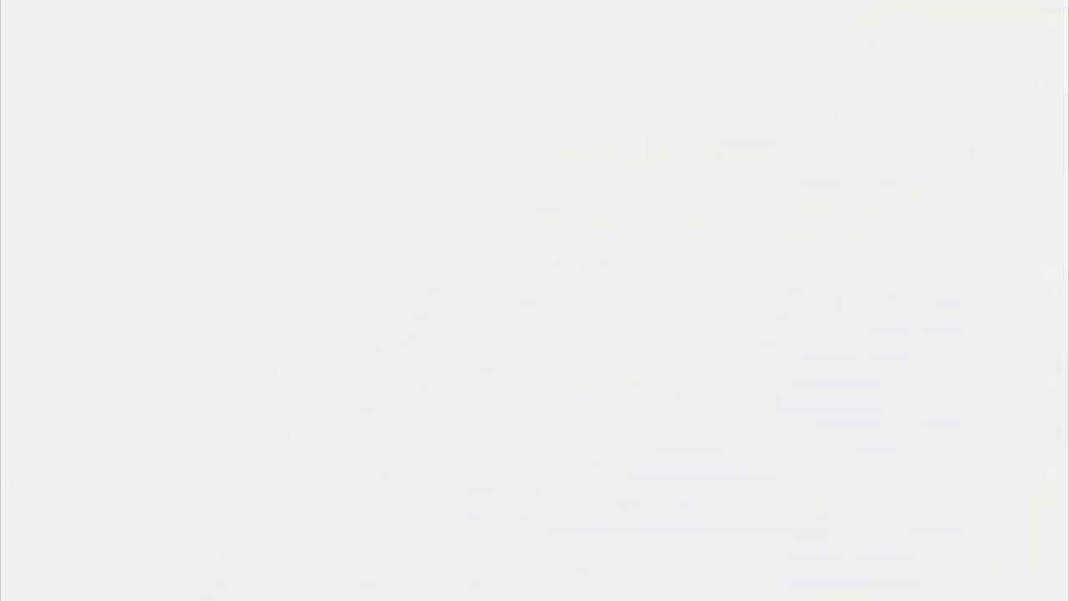